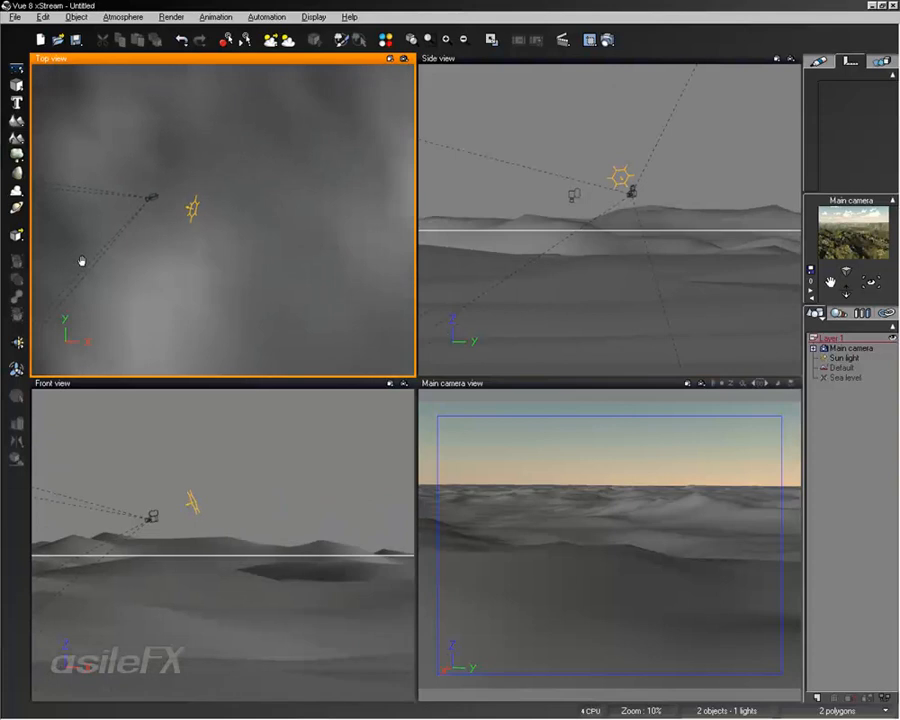
Enable independent zooming and panning of views in the display options
{"action": "left_click", "coordinate": [10, 17]}
{"action": "left_click", "coordinate": [60, 304]}
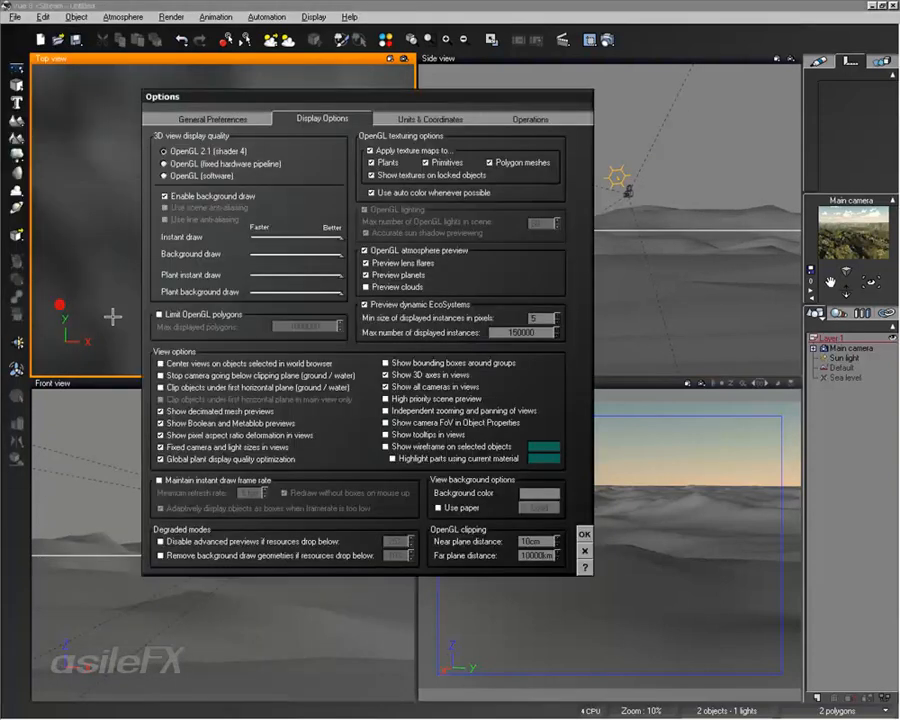
{"action": "left_click", "coordinate": [408, 410]}
{"action": "left_click", "coordinate": [584, 534]}
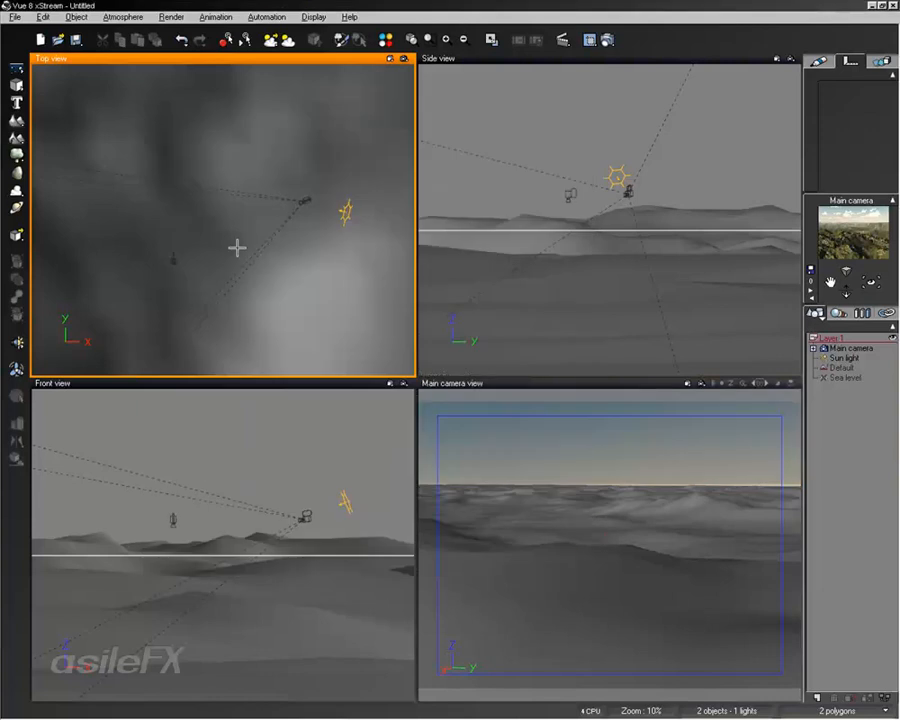
Zoom and pan the top, side and front views individually to examine how each one navigates separately
{"action": "scroll", "coordinate": [197, 274], "scroll_direction": "down", "scroll_amount": 10}
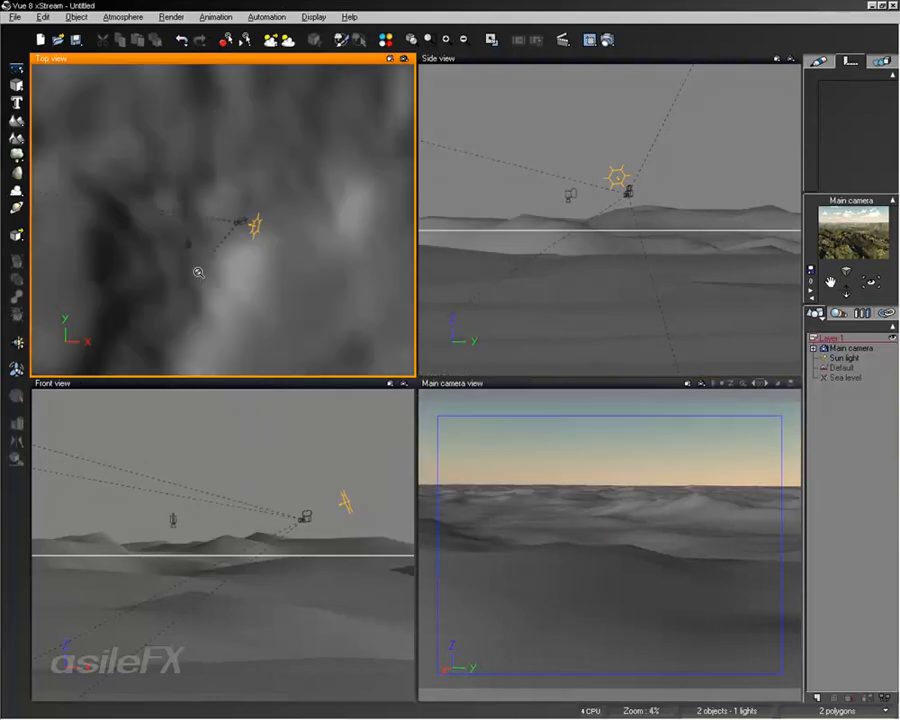
{"action": "right_click_drag", "start_coordinate": [317, 187], "coordinate": [257, 63]}
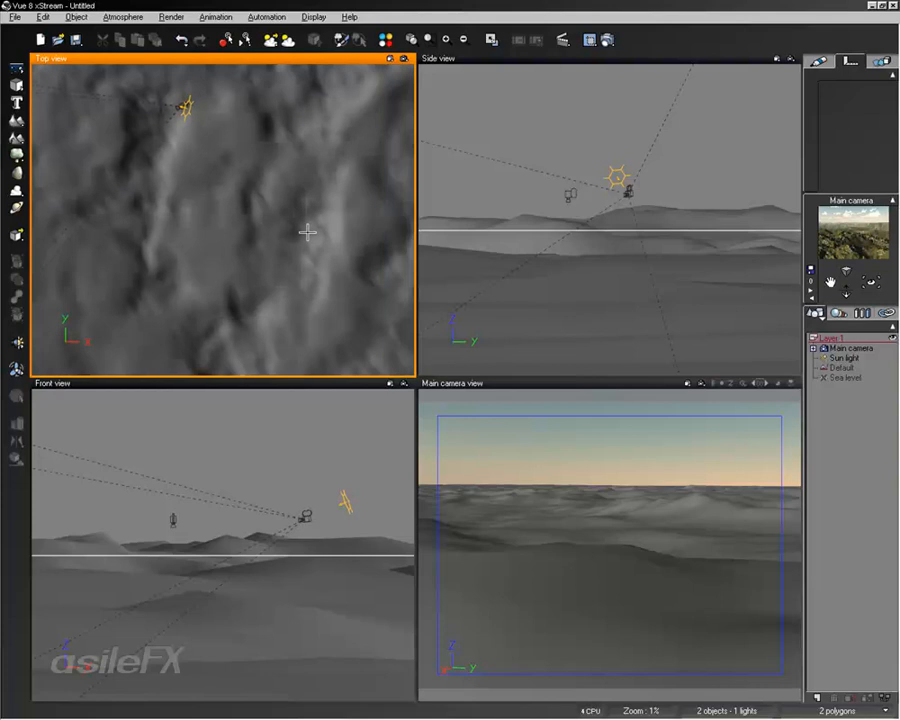
{"action": "right_click_drag", "start_coordinate": [317, 235], "coordinate": [263, 249]}
{"action": "mouse_move", "coordinate": [653, 199]}
{"action": "right_mouse_down"}
{"action": "mouse_move", "coordinate": [898, 190]}
{"action": "mouse_move", "coordinate": [625, 225]}
{"action": "mouse_move", "coordinate": [568, 218]}
{"action": "mouse_move", "coordinate": [640, 209]}
{"action": "right_mouse_up"}
{"action": "right_click_drag", "start_coordinate": [262, 494], "coordinate": [254, 464]}
{"action": "scroll", "coordinate": [256, 460], "scroll_direction": "down", "scroll_amount": 4}
{"action": "scroll", "coordinate": [256, 300], "scroll_direction": "down", "scroll_amount": 8}
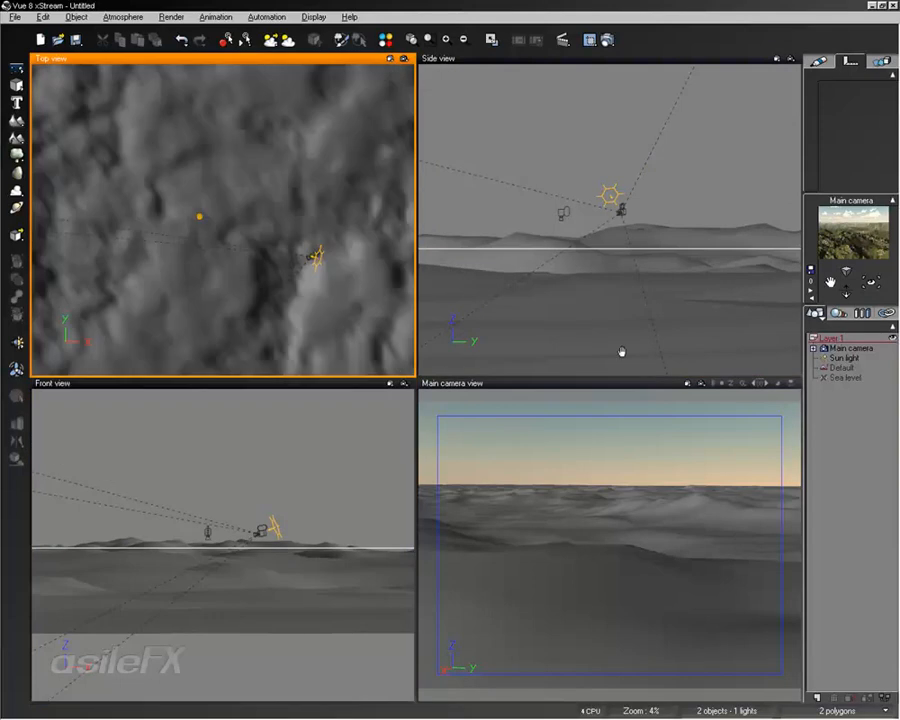
{"action": "right_click_drag", "start_coordinate": [185, 453], "coordinate": [187, 500]}
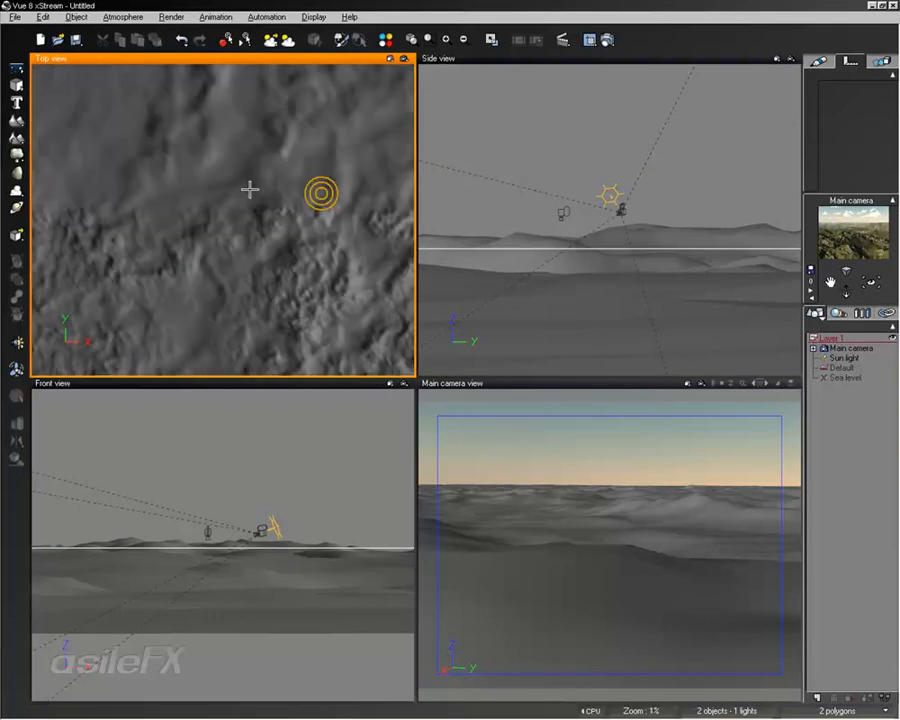
{"action": "right_click_drag", "start_coordinate": [249, 147], "coordinate": [275, 42]}
{"action": "right_click_drag", "start_coordinate": [291, 286], "coordinate": [196, 62]}
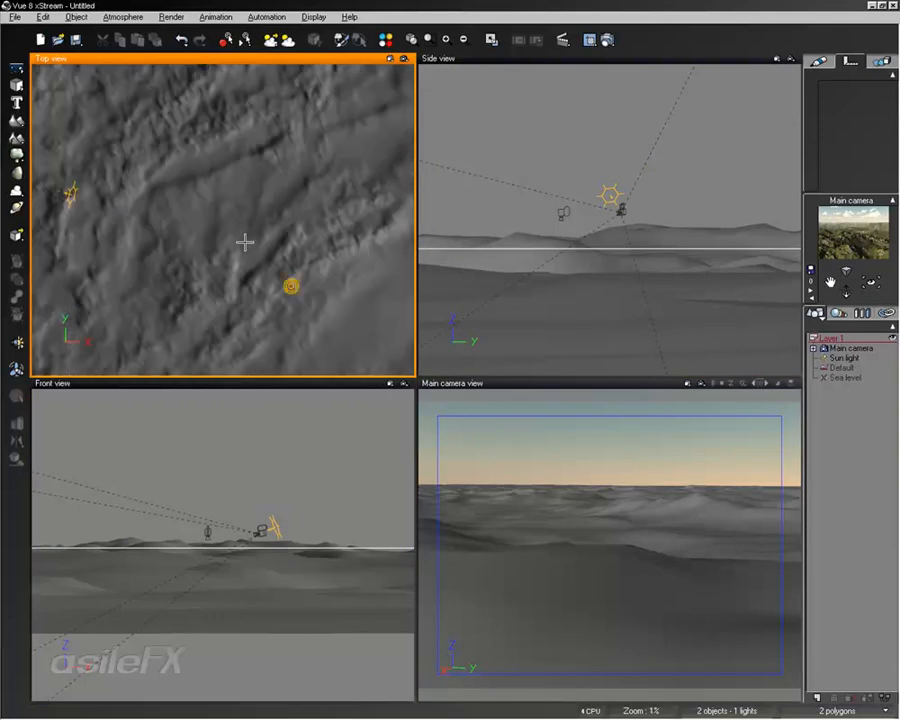
{"action": "right_click_drag", "start_coordinate": [159, 265], "coordinate": [375, 271]}
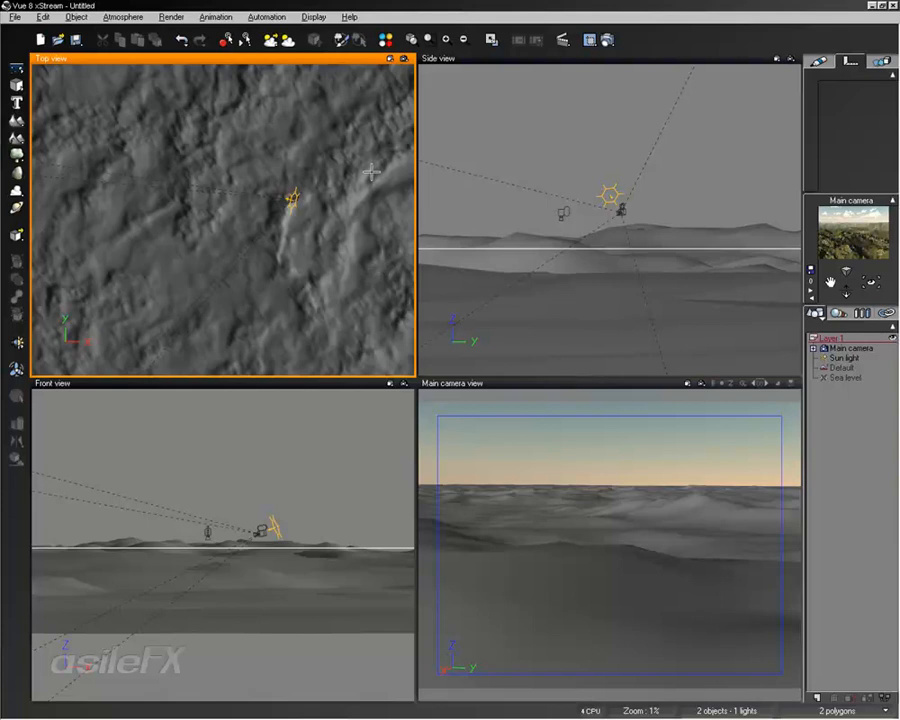
{"action": "right_click_drag", "start_coordinate": [370, 173], "coordinate": [324, 212]}
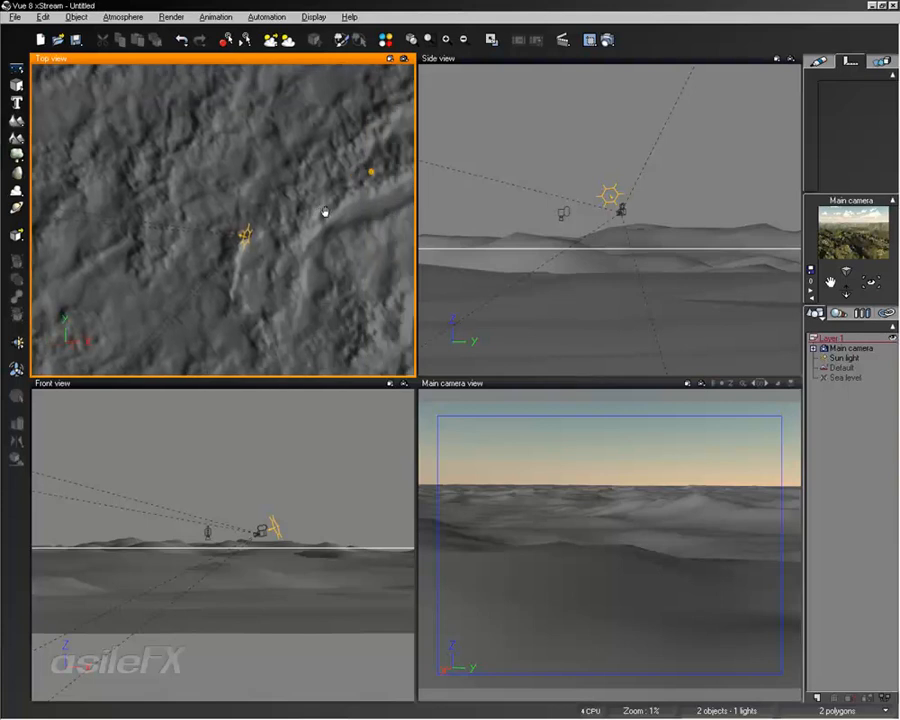
Switch the front viewport to a second top view, and zoom and pan both top views independently
{"action": "left_click", "coordinate": [390, 383]}
{"action": "left_click", "coordinate": [420, 404]}
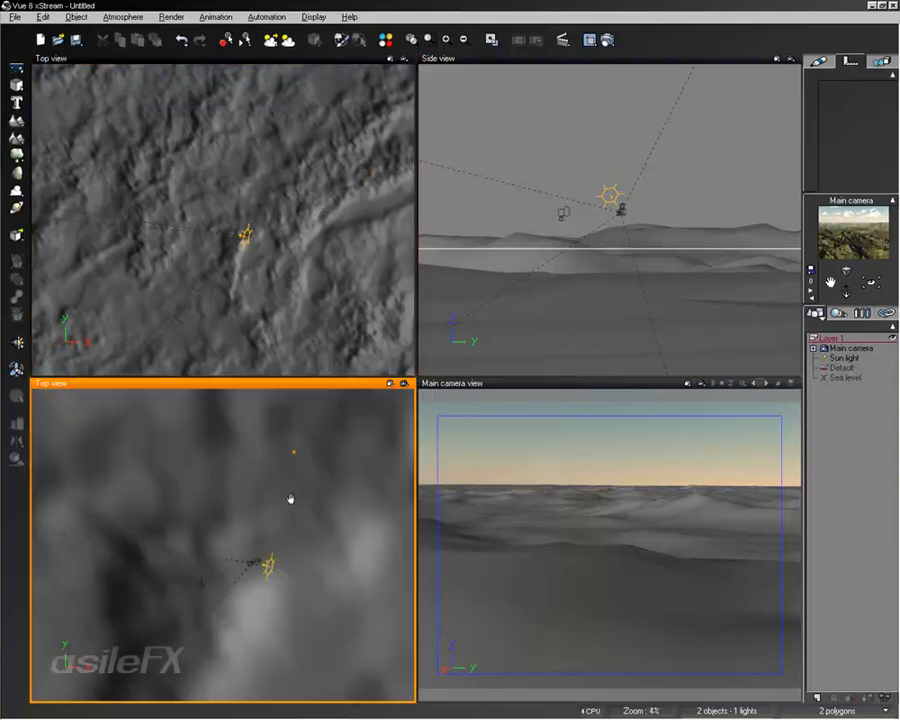
{"action": "right_click_drag", "start_coordinate": [291, 498], "coordinate": [25, 619]}
{"action": "scroll", "coordinate": [278, 537], "scroll_direction": "down", "scroll_amount": 4}
{"action": "right_click_drag", "start_coordinate": [327, 482], "coordinate": [118, 639]}
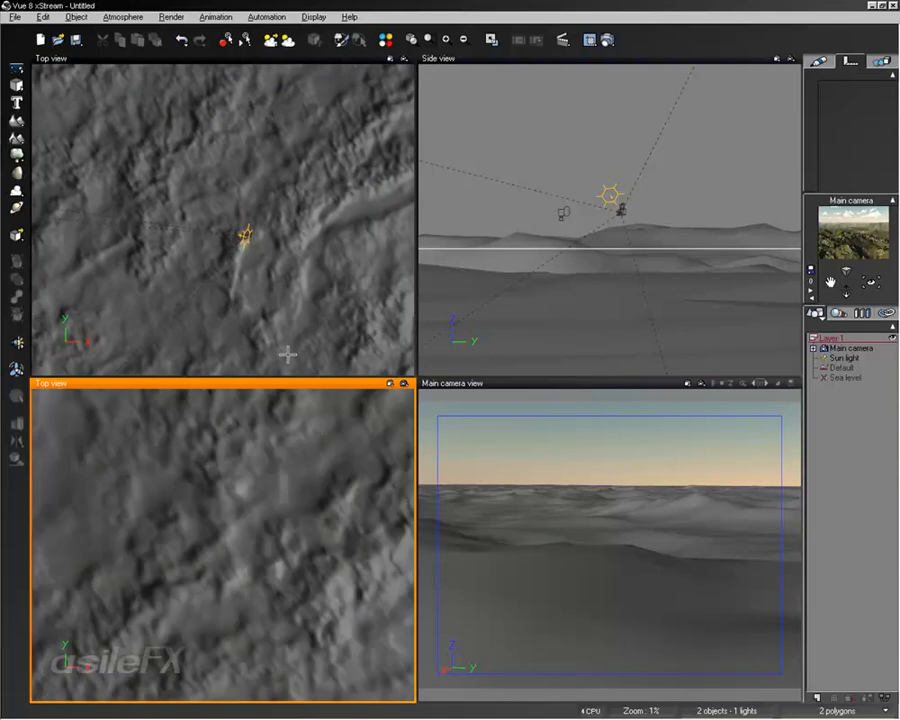
{"action": "right_click_drag", "start_coordinate": [288, 354], "coordinate": [731, 303]}
{"action": "scroll", "coordinate": [520, 123], "scroll_direction": "down", "scroll_amount": 5}
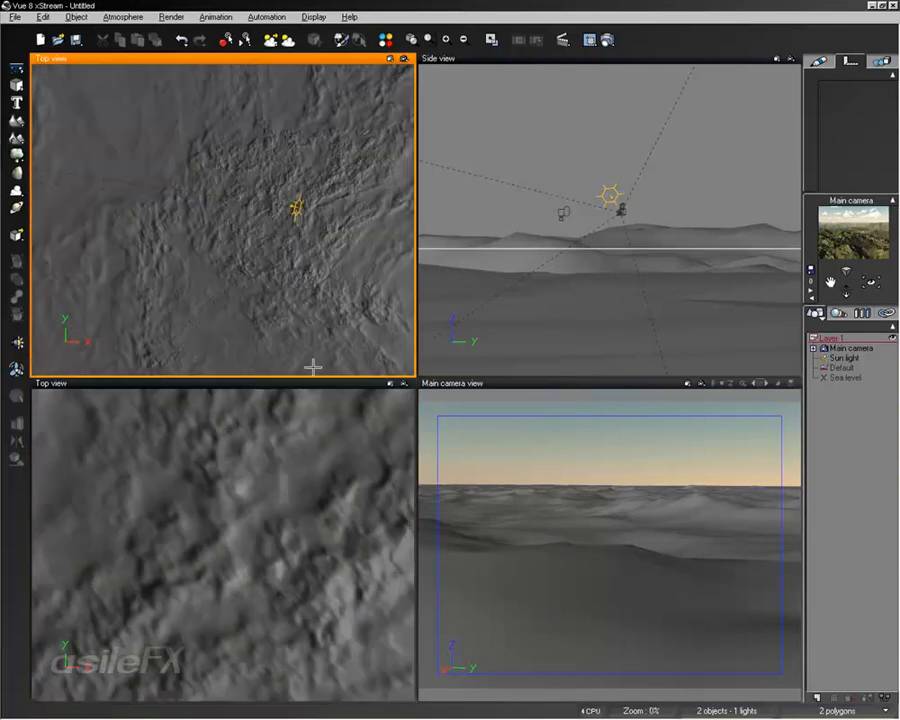
{"action": "right_click_drag", "start_coordinate": [227, 651], "coordinate": [615, 45]}
{"action": "right_click_drag", "start_coordinate": [133, 447], "coordinate": [134, 706]}
{"action": "scroll", "coordinate": [251, 579], "scroll_direction": "up", "scroll_amount": 5}
{"action": "right_click_drag", "start_coordinate": [327, 486], "coordinate": [257, 577]}
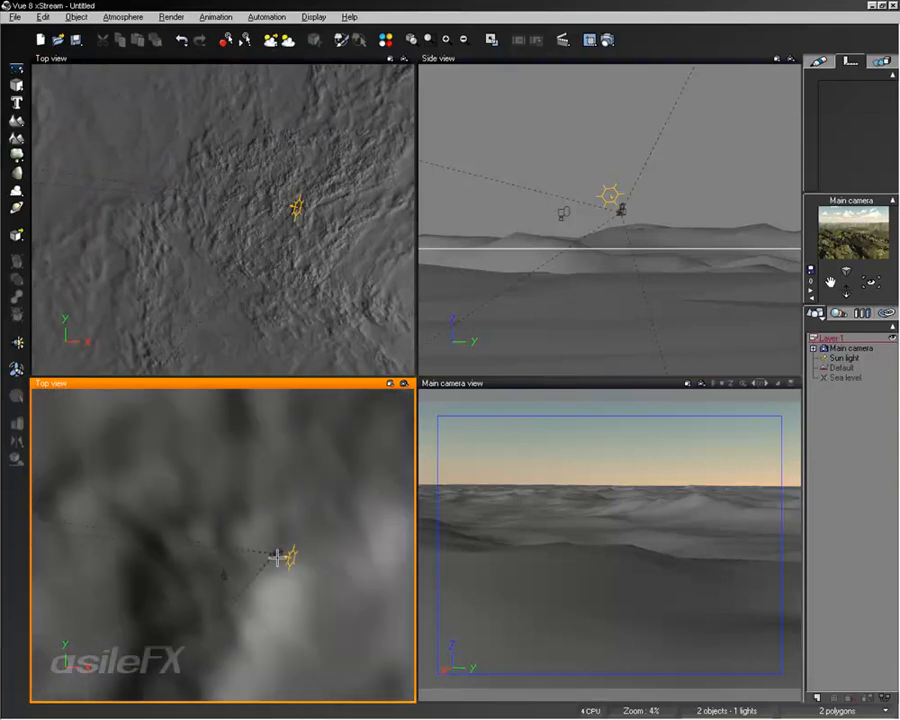
Switch the second top viewport back to the front view
{"action": "left_click", "coordinate": [390, 383]}
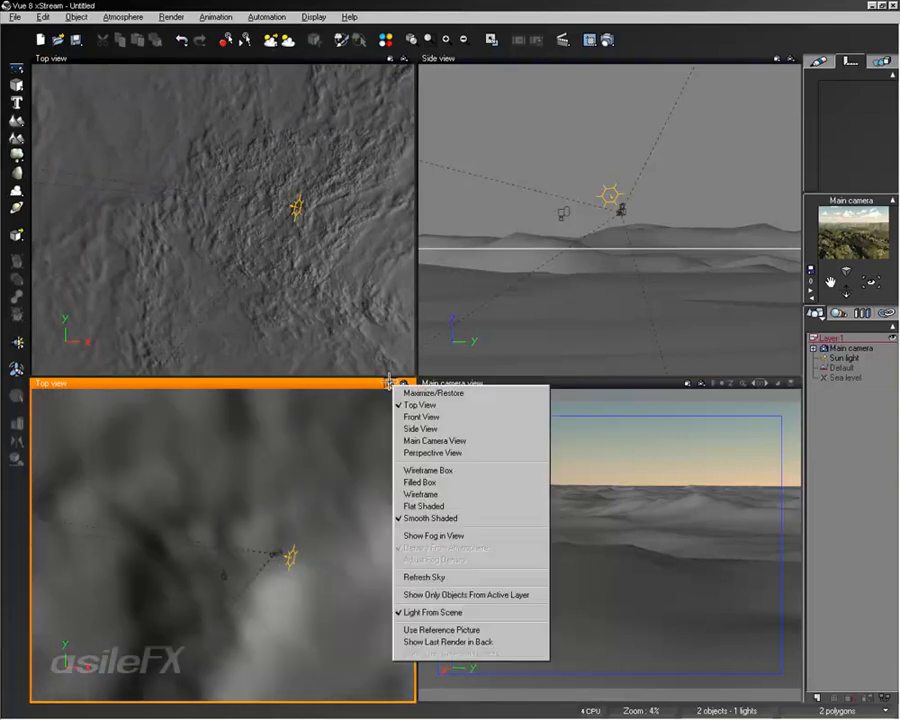
{"action": "left_click", "coordinate": [430, 416]}
{"action": "right_click_drag", "start_coordinate": [306, 537], "coordinate": [307, 531]}
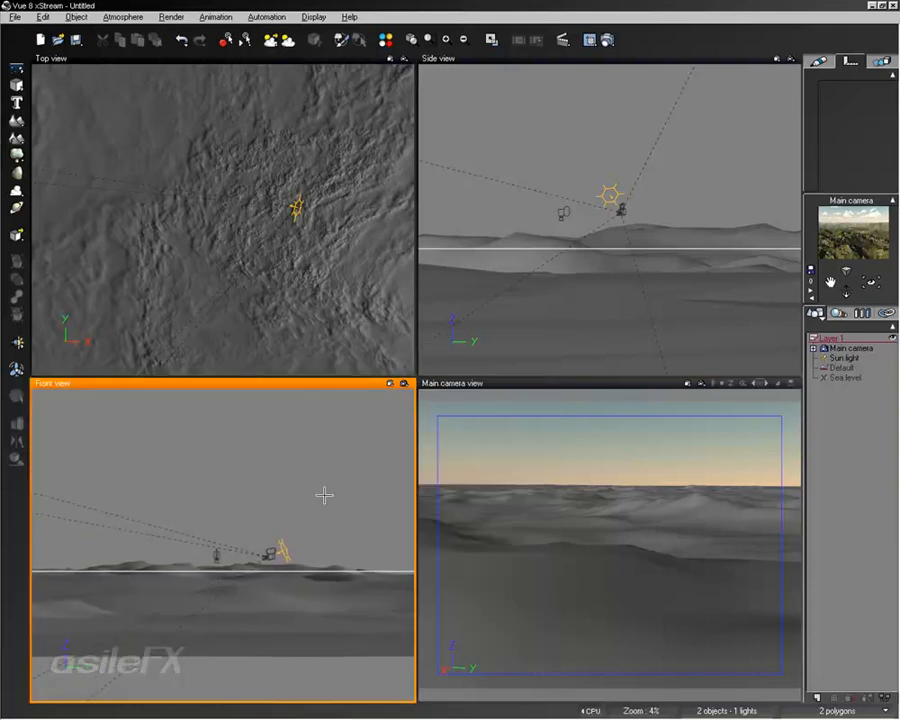
Turn off fixed camera and light sizes in views in the display options
{"action": "left_click", "coordinate": [18, 17]}
{"action": "left_click", "coordinate": [38, 293]}
{"action": "left_click", "coordinate": [14, 18]}
{"action": "left_click", "coordinate": [25, 303]}
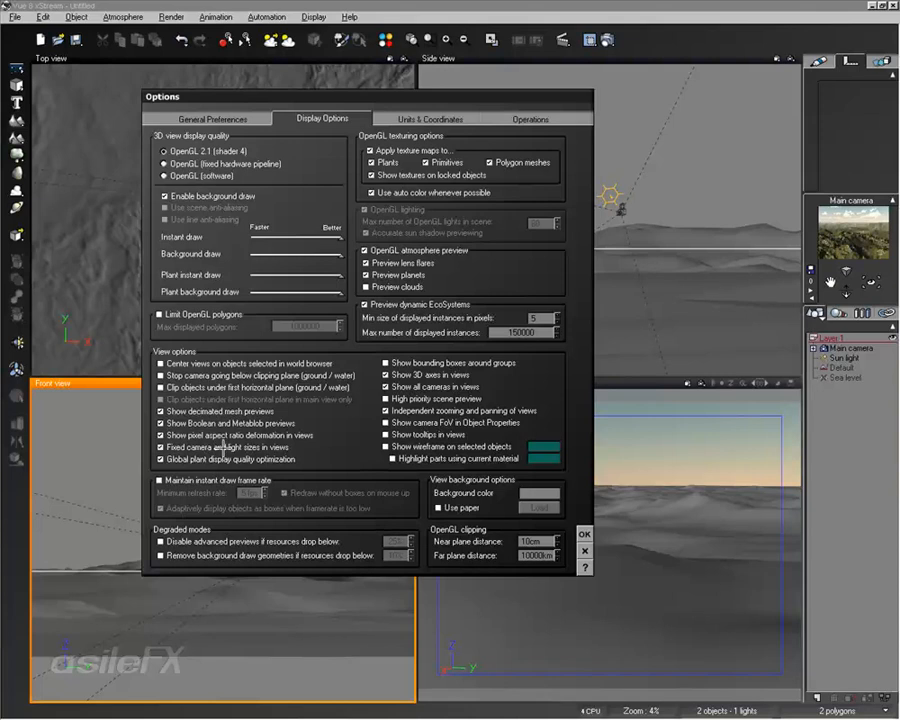
{"action": "left_click", "coordinate": [584, 531]}
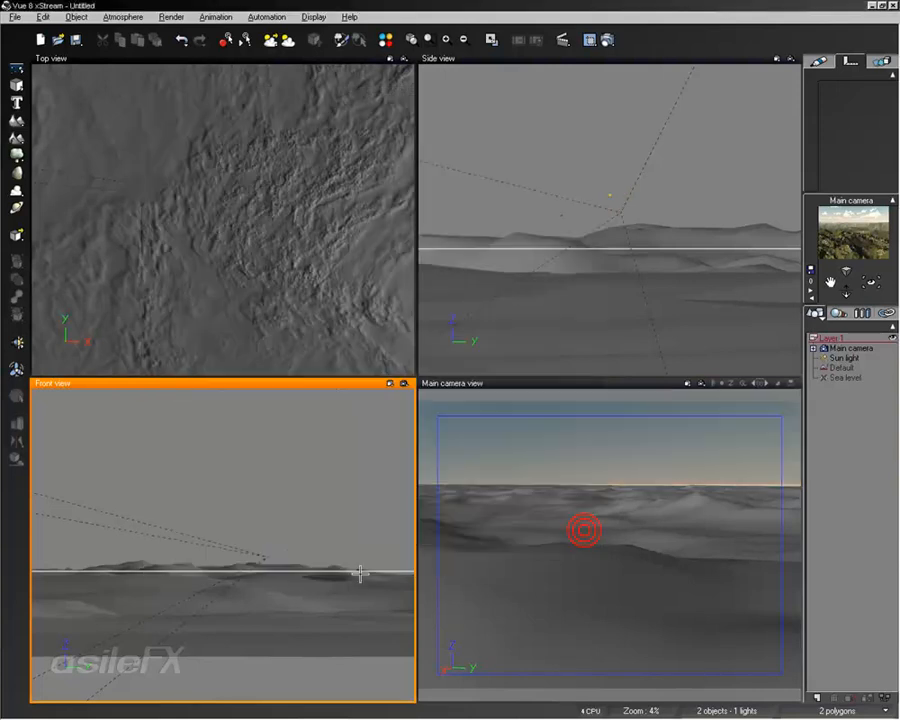
Zoom and pan the front view to examine how the camera icon scales at different zoom levels
{"action": "right_click_drag", "start_coordinate": [338, 515], "coordinate": [310, 518]}
{"action": "scroll", "coordinate": [311, 518], "scroll_direction": "up", "scroll_amount": 6}
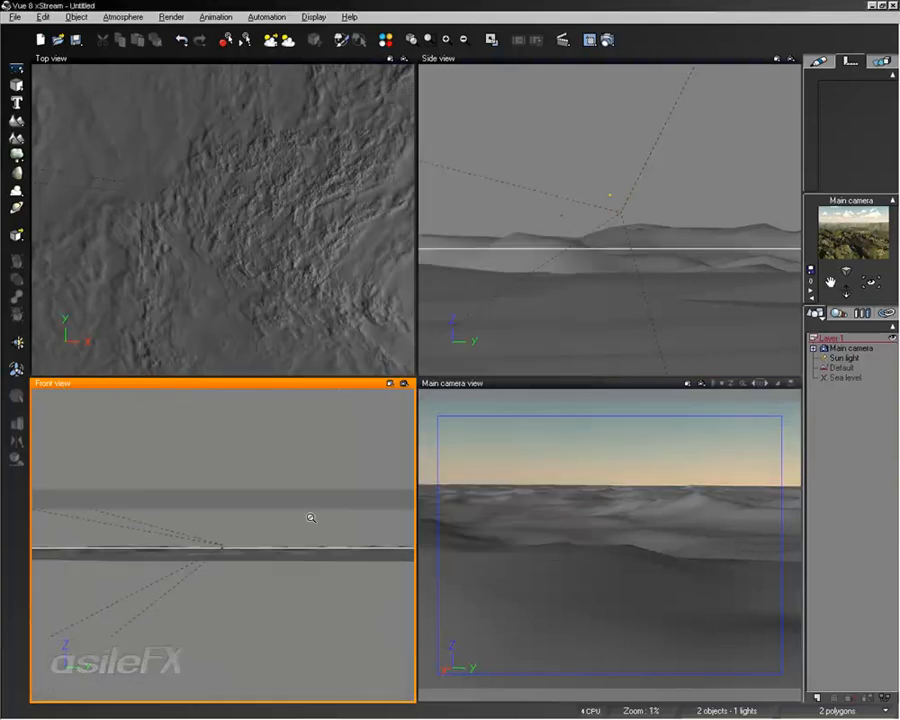
{"action": "scroll", "coordinate": [334, 538], "scroll_direction": "down", "scroll_amount": 3}
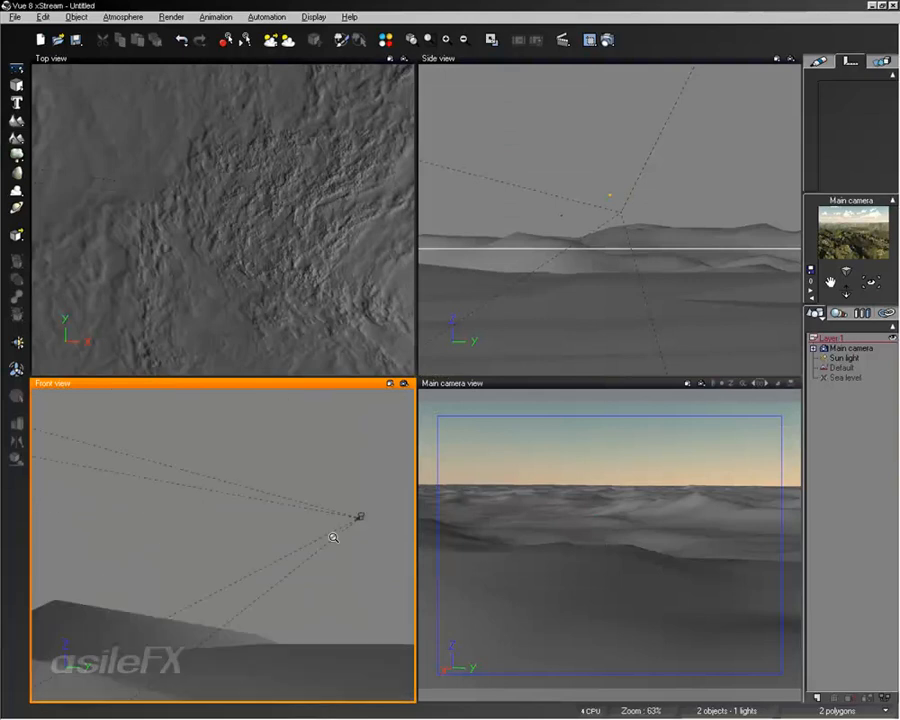
{"action": "right_click_drag", "start_coordinate": [352, 529], "coordinate": [297, 572]}
{"action": "scroll", "coordinate": [323, 522], "scroll_direction": "up", "scroll_amount": 5}
{"action": "scroll", "coordinate": [297, 572], "scroll_direction": "up", "scroll_amount": 2}
{"action": "scroll", "coordinate": [297, 572], "scroll_direction": "down", "scroll_amount": 8}
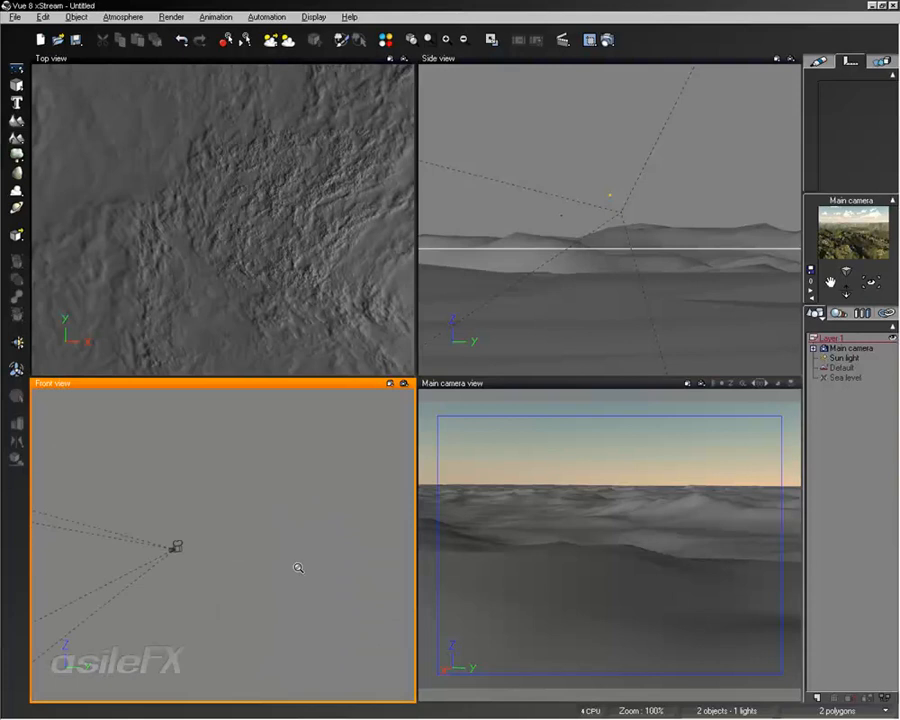
{"action": "mouse_move", "coordinate": [181, 556]}
{"action": "right_mouse_down"}
{"action": "mouse_move", "coordinate": [245, 552]}
{"action": "mouse_move", "coordinate": [192, 551]}
{"action": "right_mouse_up"}
Re-enable fixed camera and light sizes in views and check the icons at several zoom levels in the front view
{"action": "left_click", "coordinate": [15, 17]}
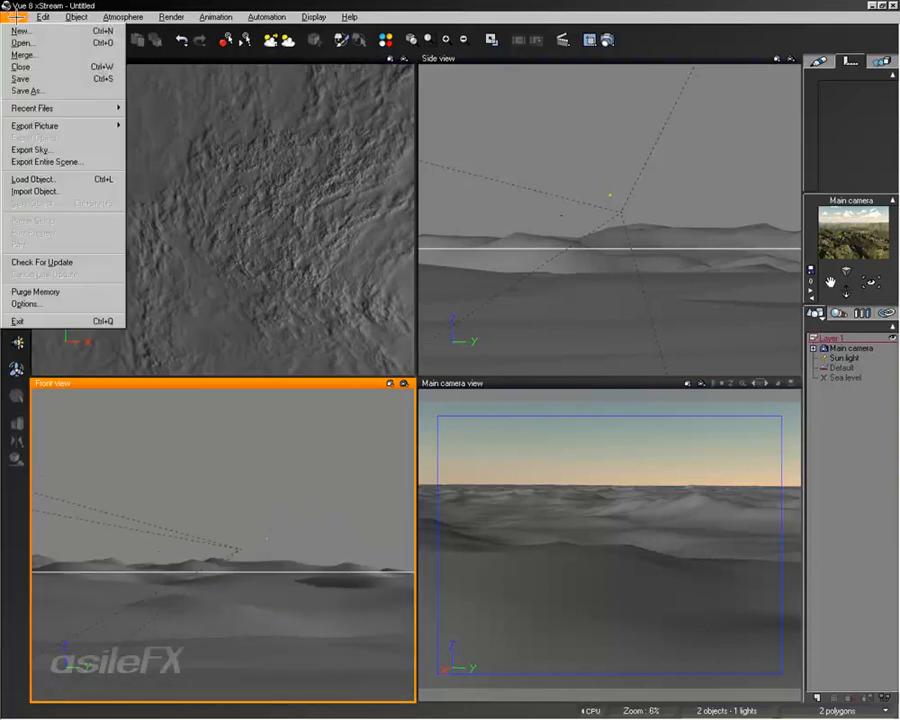
{"action": "left_click", "coordinate": [50, 300]}
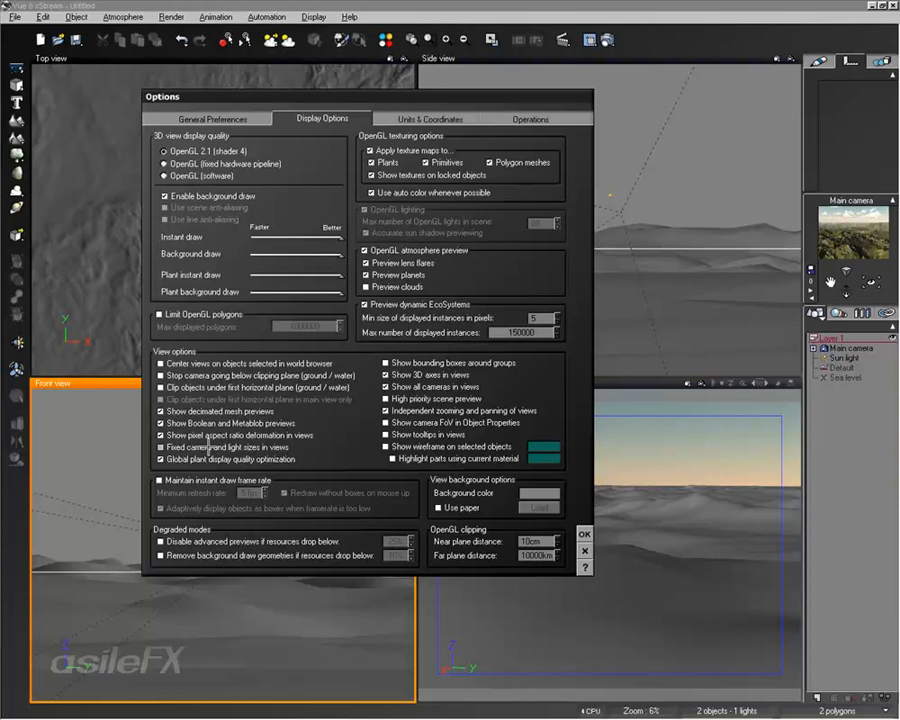
{"action": "left_click", "coordinate": [585, 534]}
{"action": "right_click_drag", "start_coordinate": [264, 511], "coordinate": [268, 482]}
{"action": "scroll", "coordinate": [218, 490], "scroll_direction": "up", "scroll_amount": 3}
{"action": "scroll", "coordinate": [218, 490], "scroll_direction": "down", "scroll_amount": 4}
{"action": "scroll", "coordinate": [218, 489], "scroll_direction": "up", "scroll_amount": 2}
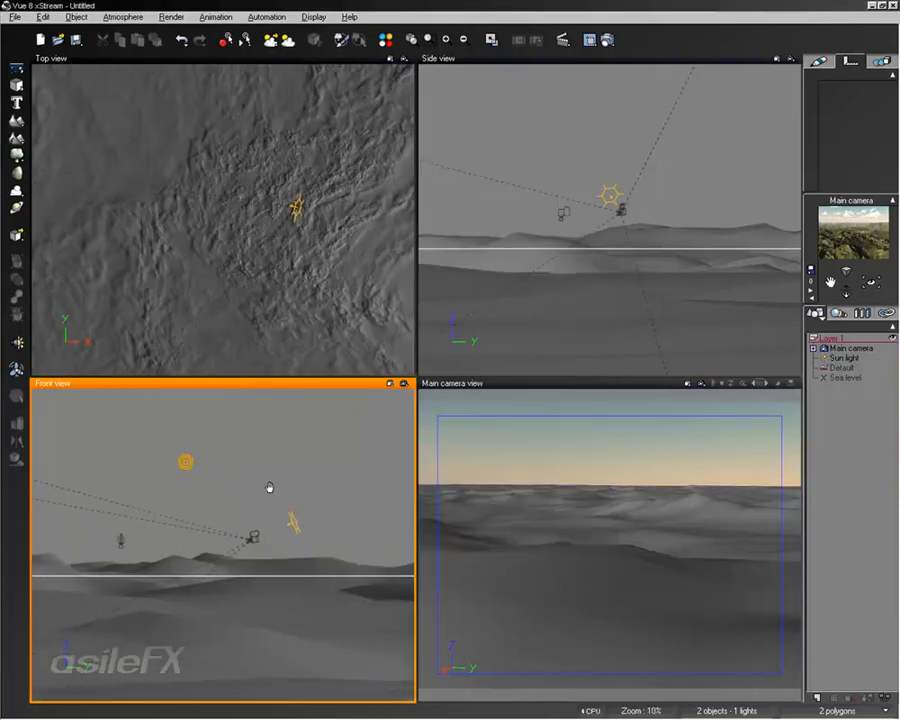
Show the aspect properties of the main camera and of the sun light
{"action": "left_click", "coordinate": [250, 536]}
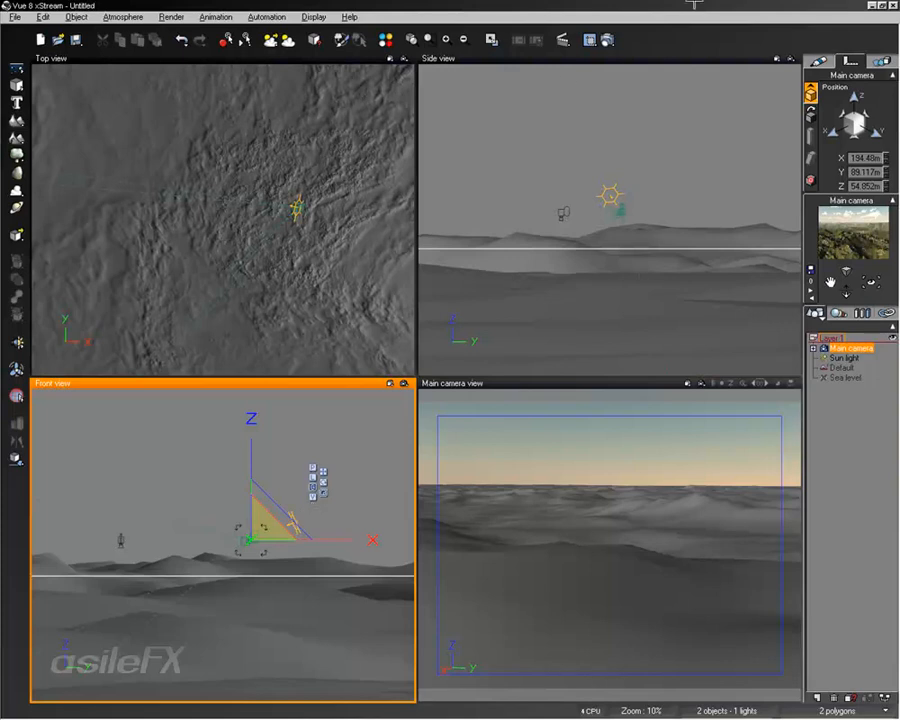
{"action": "left_click", "coordinate": [819, 61]}
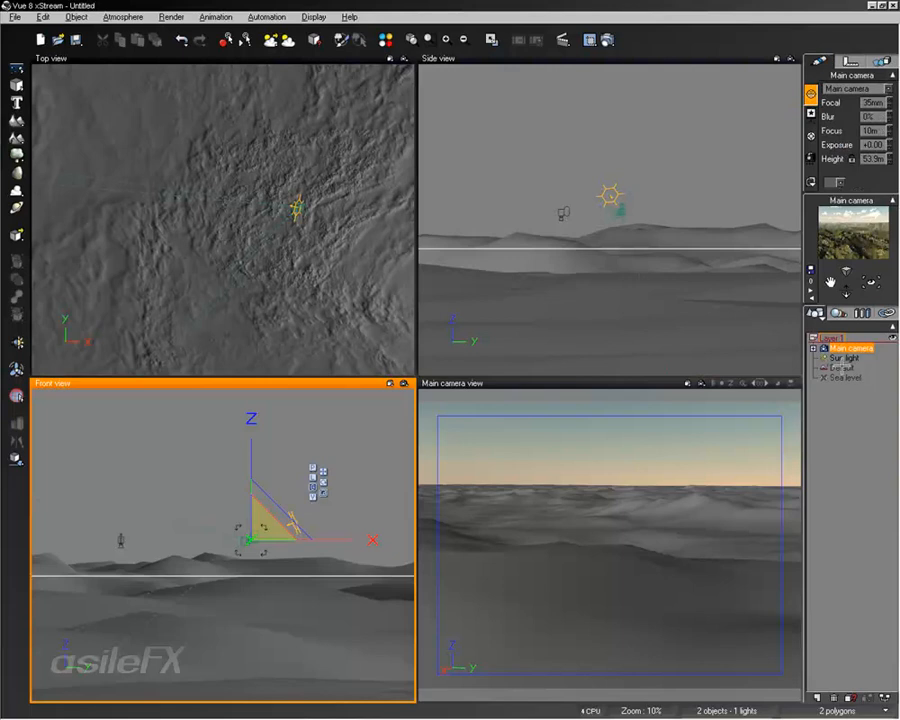
{"action": "left_click", "coordinate": [845, 358]}
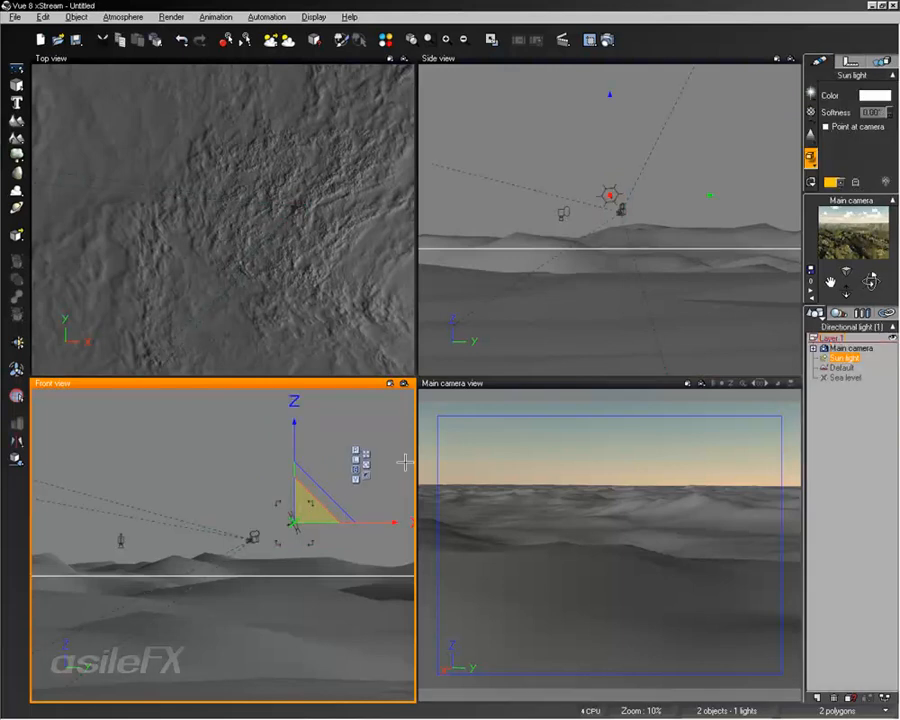
Select the main camera and move it a short distance in the negative X direction in the front view
{"action": "left_click", "coordinate": [851, 348]}
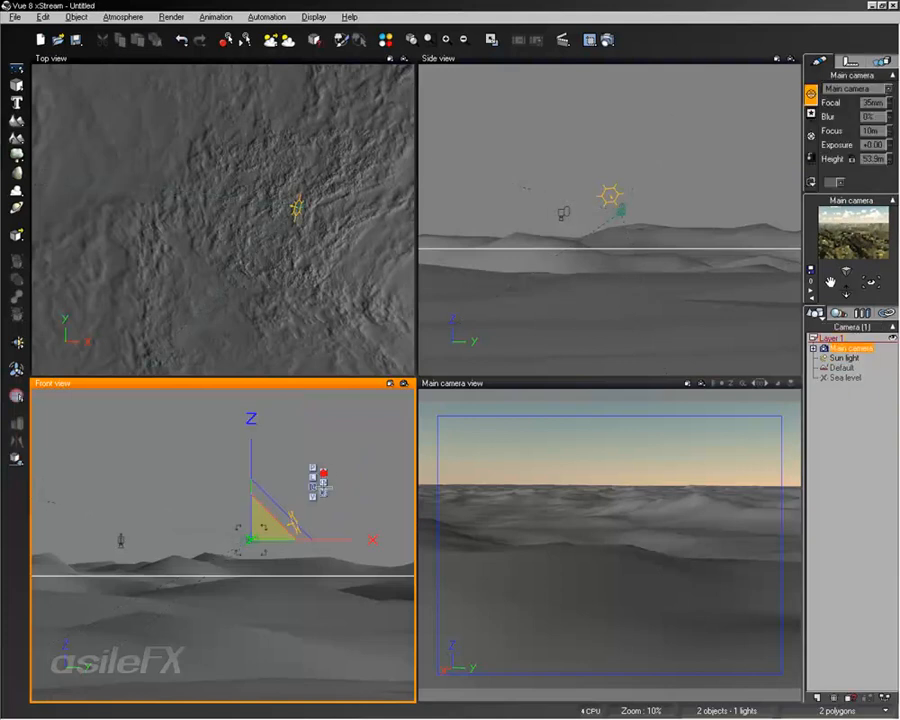
{"action": "left_click_drag", "start_coordinate": [312, 541], "coordinate": [236, 536]}
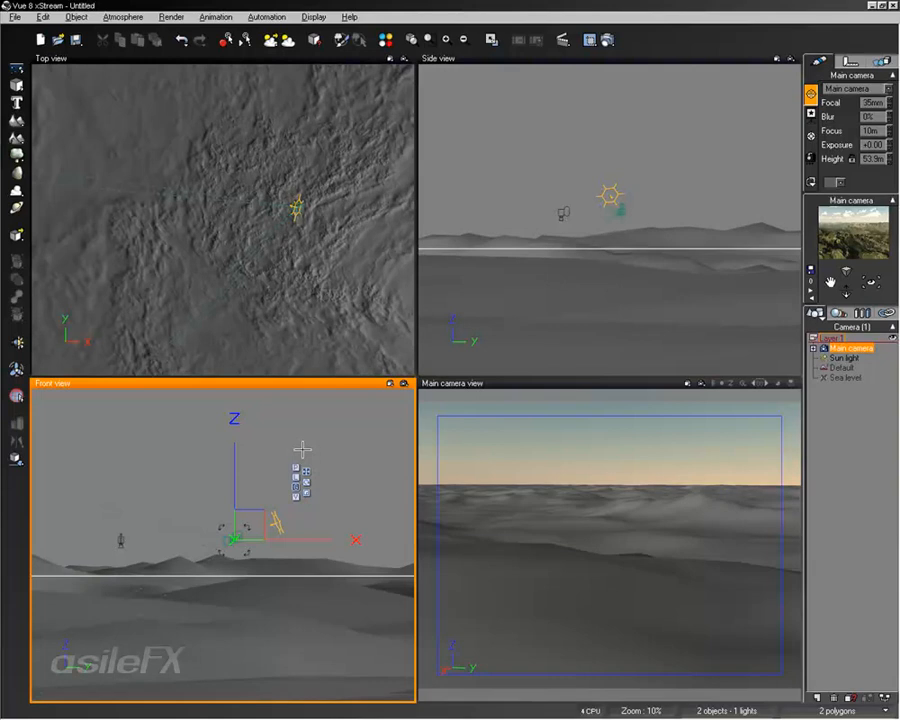
Maximize the main camera view and move the camera forward over the terrain with the camera navigation controls
{"action": "double_click", "coordinate": [581, 384]}
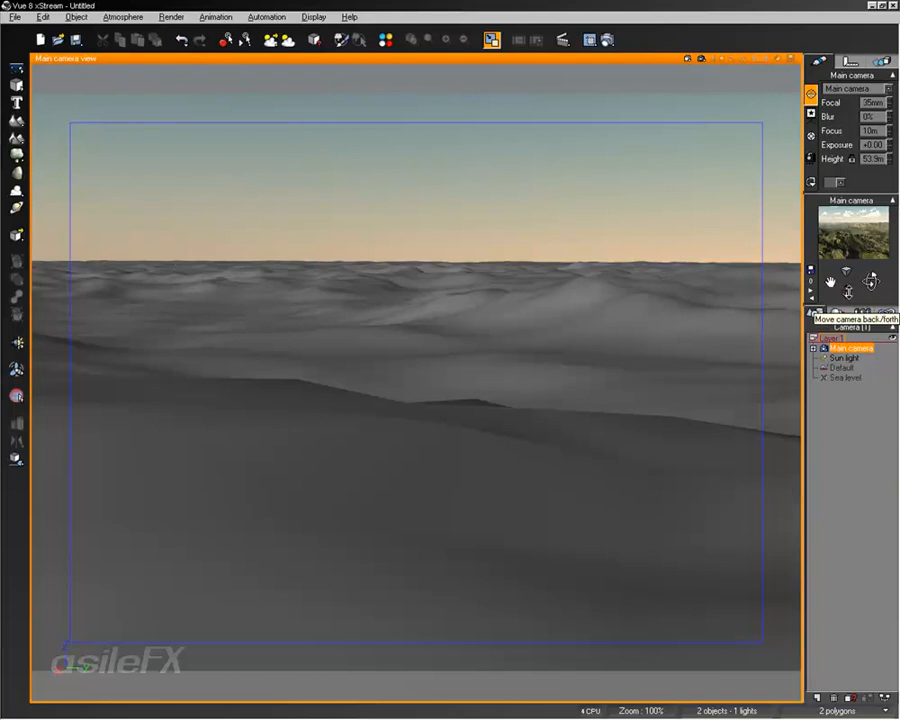
{"action": "left_click_drag", "start_coordinate": [870, 281], "coordinate": [845, 286]}
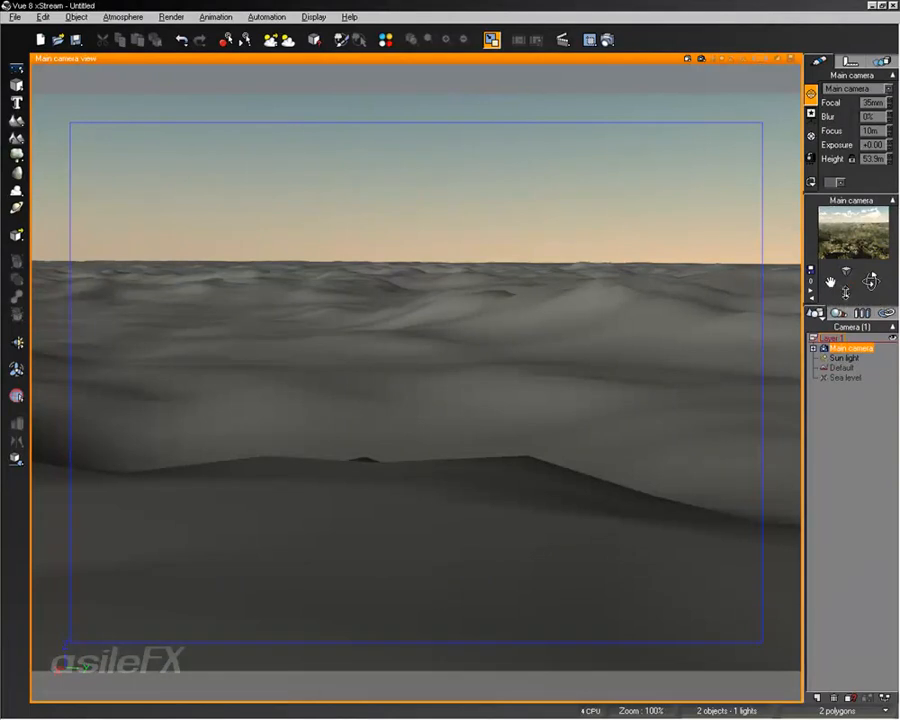
{"action": "left_click_drag", "start_coordinate": [846, 292], "coordinate": [846, 283]}
Select the procedural terrain in the camera view and delete it
{"action": "left_click", "coordinate": [608, 288]}
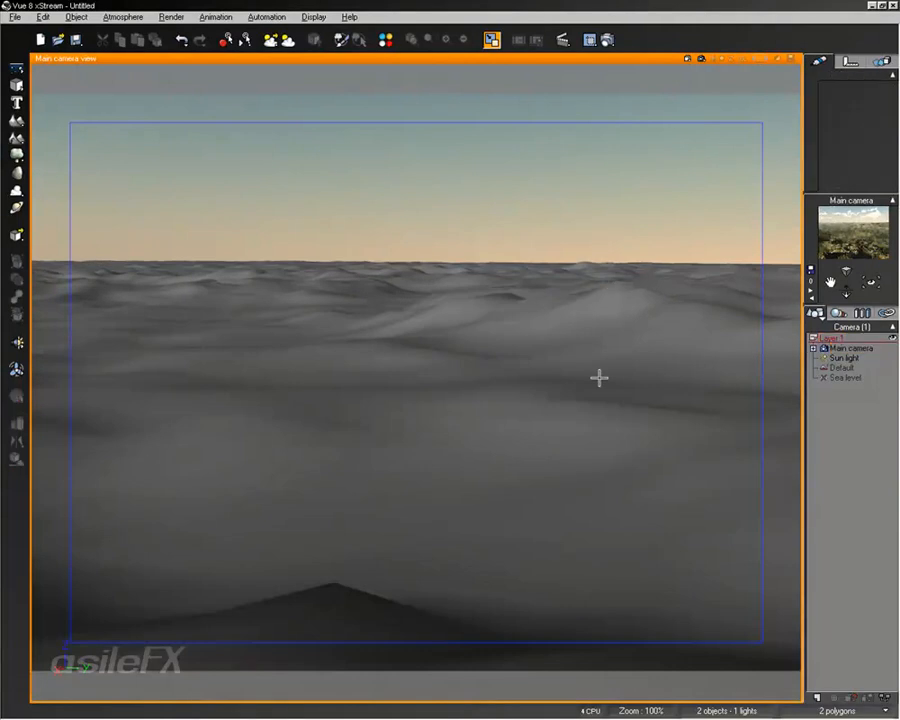
{"action": "left_click", "coordinate": [604, 266]}
{"action": "key", "text": "Delete"}
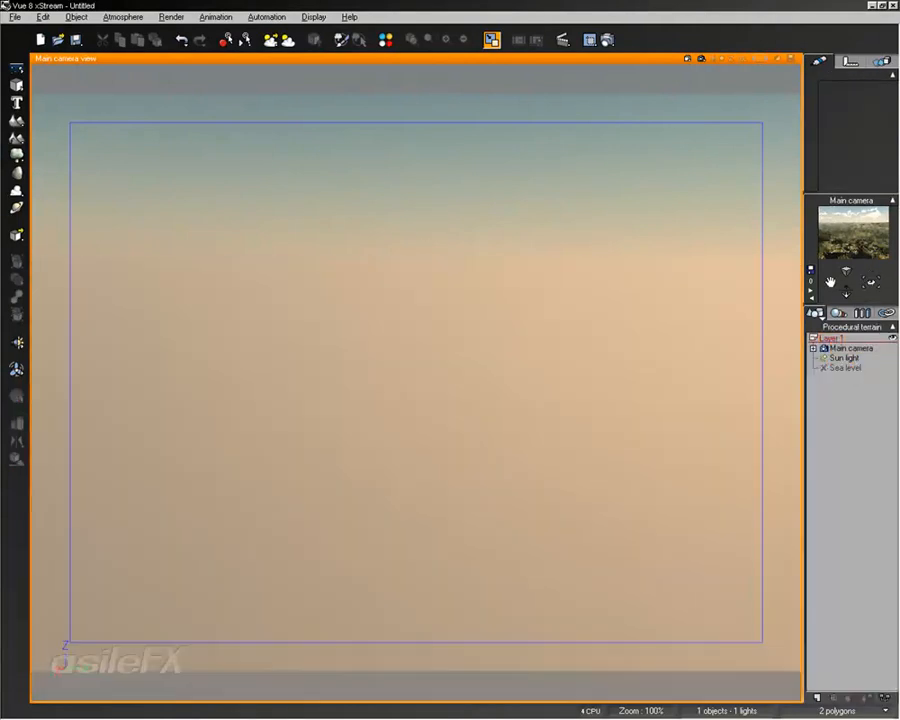
Start a new scene and discard the changes to the current one
{"action": "left_click", "coordinate": [14, 17]}
{"action": "left_click", "coordinate": [24, 28]}
{"action": "key", "text": "Return"}
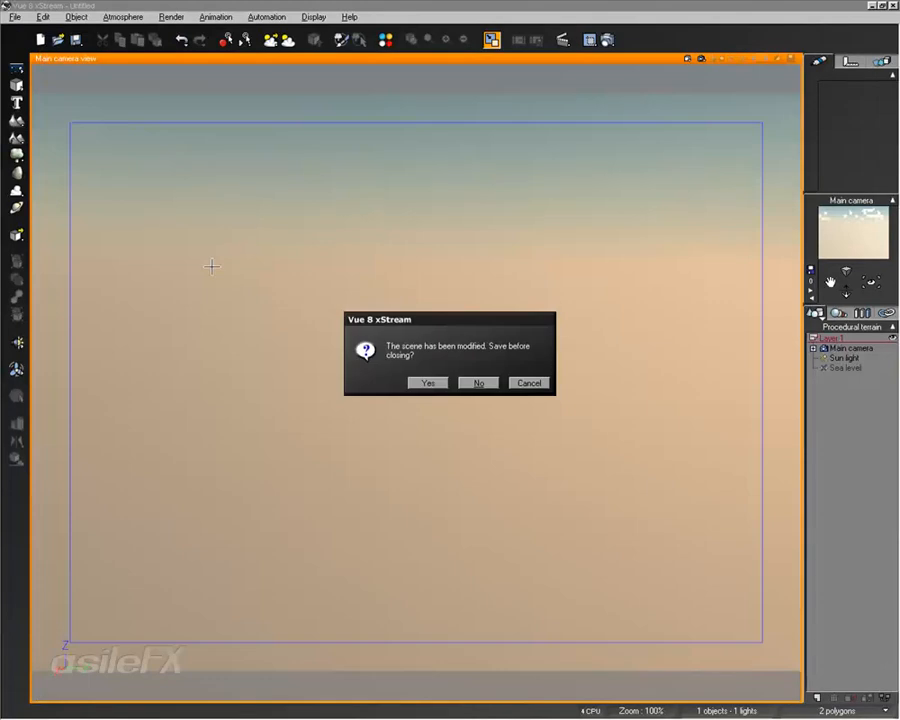
{"action": "left_click", "coordinate": [468, 382]}
Add a Fern plant to the scene from the grasses and plants collection
{"action": "left_click", "coordinate": [16, 155]}
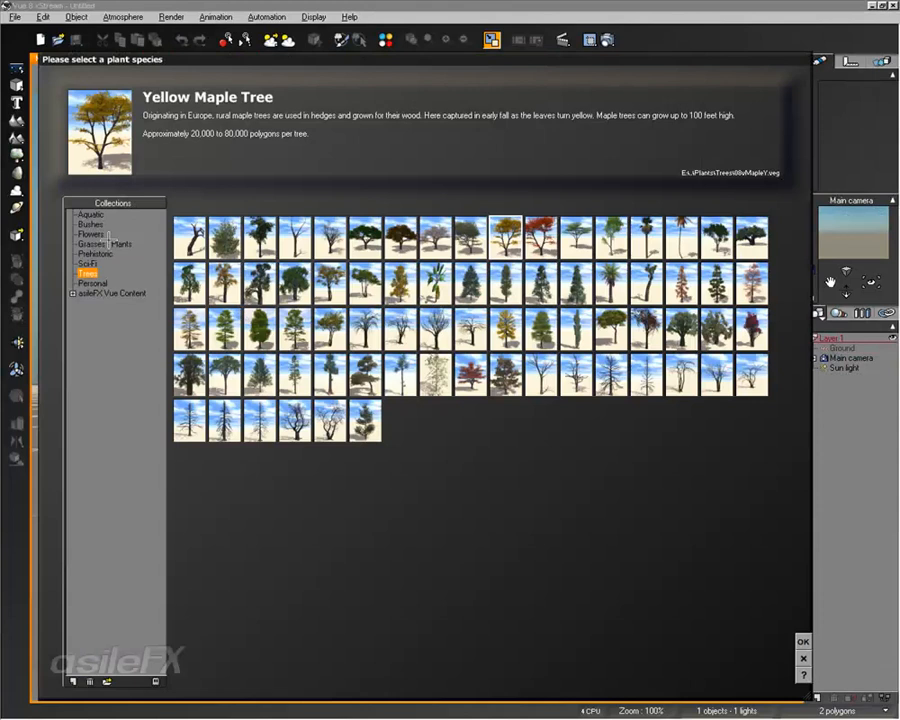
{"action": "left_click", "coordinate": [109, 244]}
{"action": "double_click", "coordinate": [455, 250]}
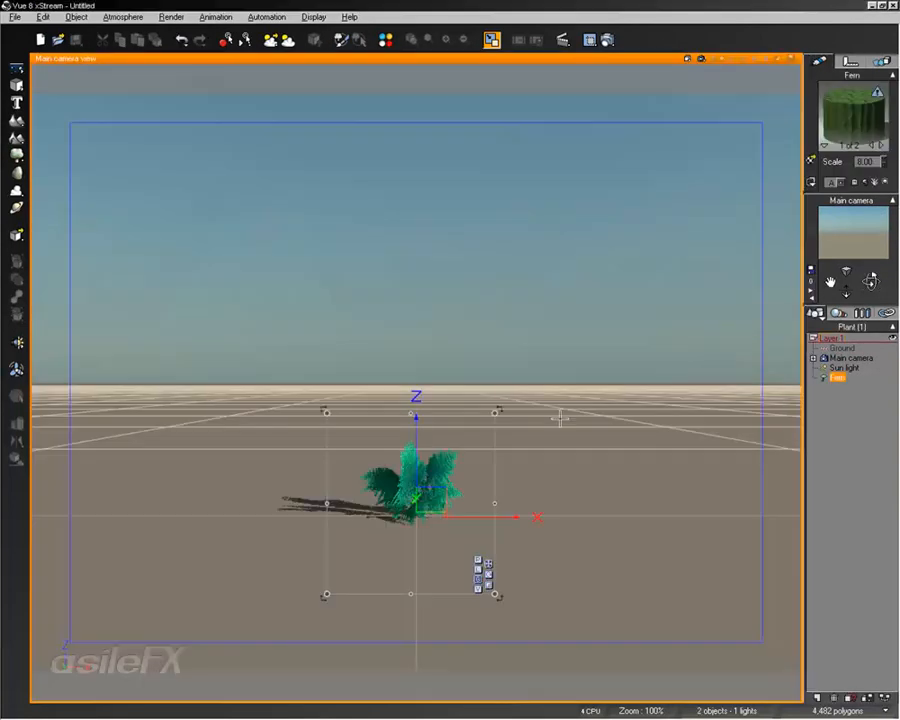
Bring the main camera close to the fern and delete the plant from the scene
{"action": "right_click_drag", "start_coordinate": [602, 506], "coordinate": [602, 478]}
{"action": "mouse_move", "coordinate": [847, 293]}
{"action": "left_mouse_down"}
{"action": "mouse_move", "coordinate": [847, 245]}
{"action": "mouse_move", "coordinate": [847, 284]}
{"action": "mouse_move", "coordinate": [847, 264]}
{"action": "mouse_move", "coordinate": [847, 274]}
{"action": "mouse_move", "coordinate": [882, 258]}
{"action": "mouse_move", "coordinate": [880, 273]}
{"action": "mouse_move", "coordinate": [860, 283]}
{"action": "mouse_move", "coordinate": [790, 288]}
{"action": "mouse_move", "coordinate": [820, 323]}
{"action": "mouse_move", "coordinate": [831, 301]}
{"action": "mouse_move", "coordinate": [801, 291]}
{"action": "mouse_move", "coordinate": [841, 316]}
{"action": "mouse_move", "coordinate": [848, 282]}
{"action": "mouse_move", "coordinate": [815, 322]}
{"action": "mouse_move", "coordinate": [846, 266]}
{"action": "mouse_move", "coordinate": [846, 235]}
{"action": "mouse_move", "coordinate": [847, 280]}
{"action": "mouse_move", "coordinate": [846, 272]}
{"action": "left_mouse_up"}
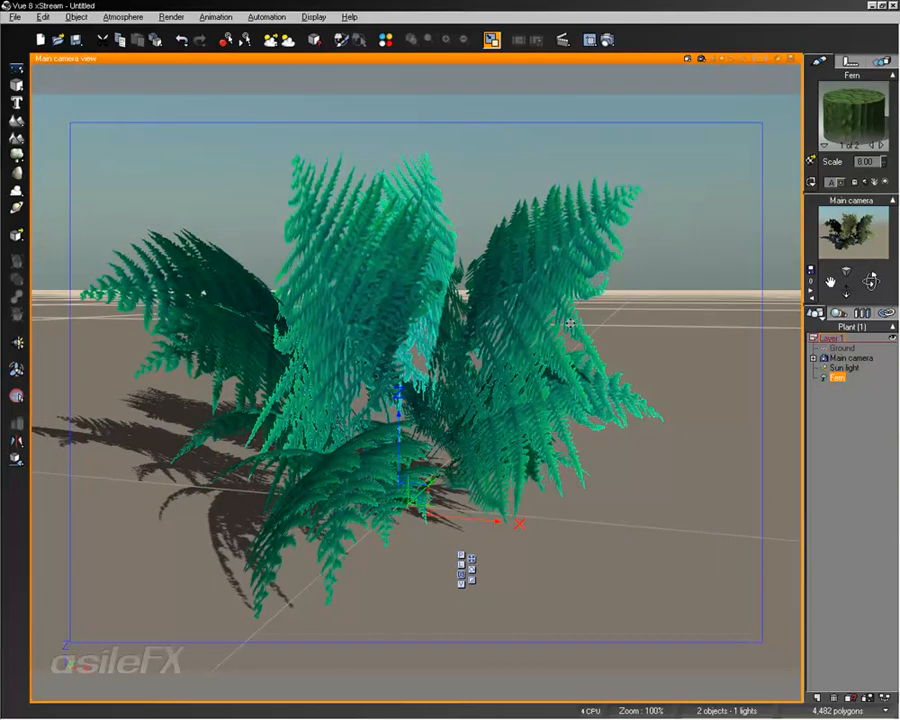
{"action": "key", "text": "Delete"}
Add the Default infinite procedural terrain to the scene and include the hidden sea level object
{"action": "left_click", "coordinate": [16, 138]}
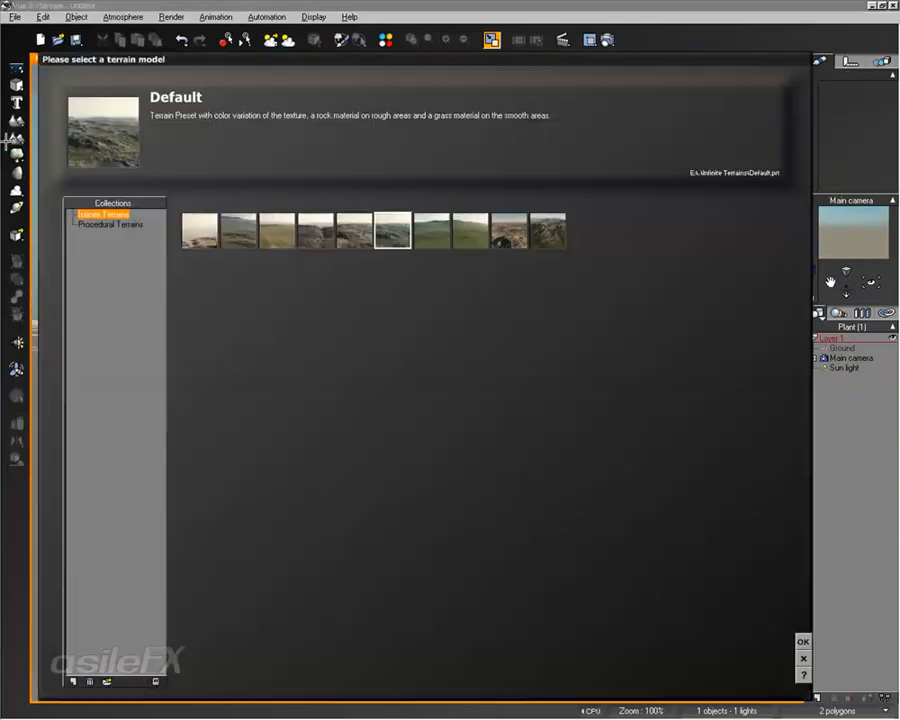
{"action": "key", "text": "Return"}
{"action": "left_click", "coordinate": [556, 382]}
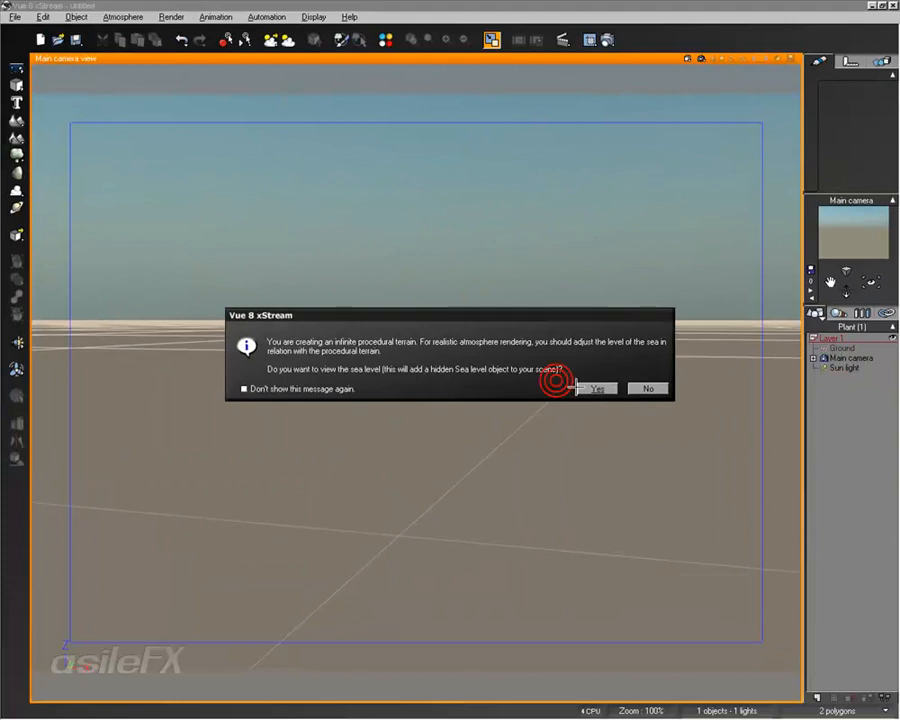
{"action": "left_click", "coordinate": [577, 386]}
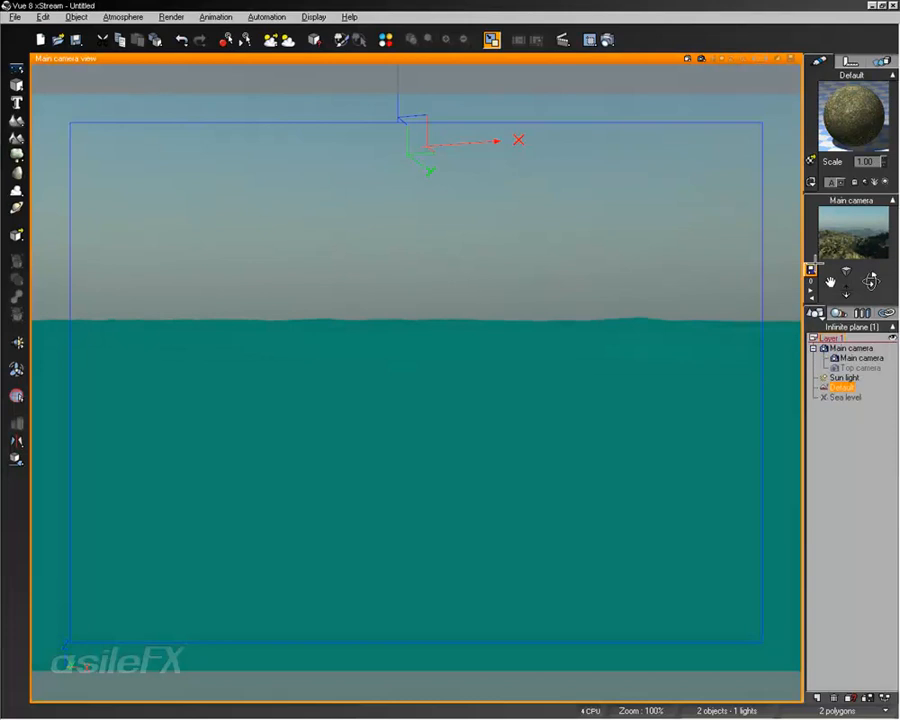
Store three camera positions of the main camera view over the terrain
{"action": "left_click", "coordinate": [810, 269]}
{"action": "left_click", "coordinate": [810, 269]}
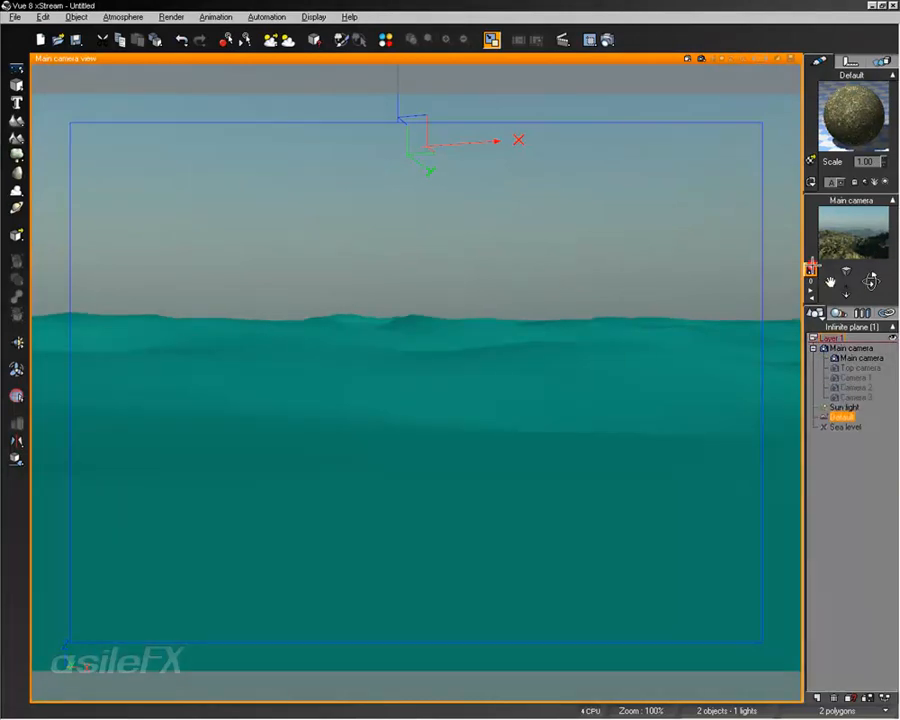
{"action": "left_click", "coordinate": [810, 269]}
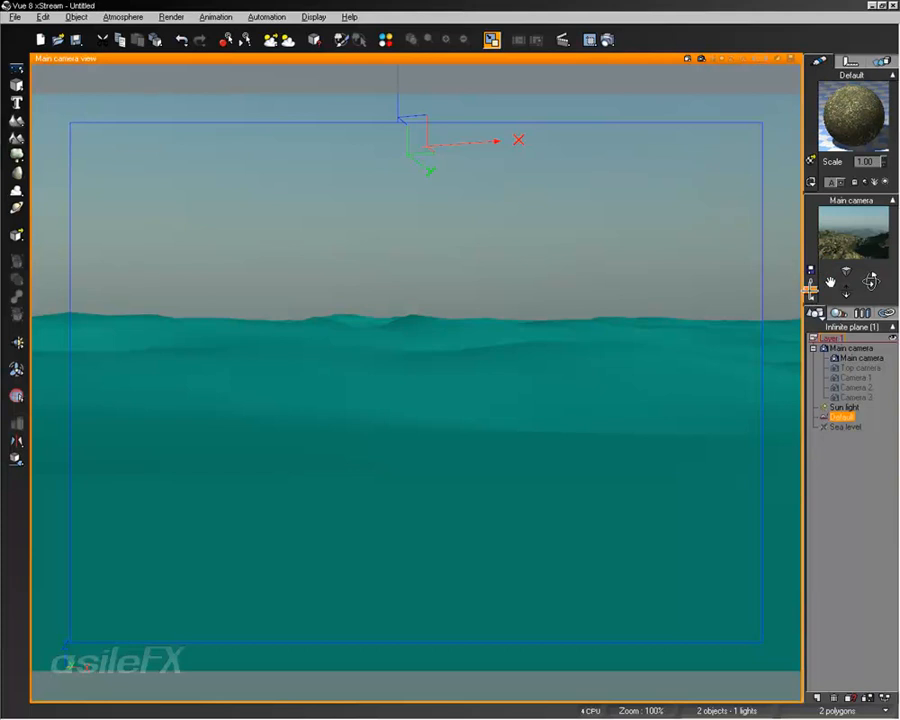
Switch to the stored Camera 2, tilt it down and reposition it to look over the terrain from above
{"action": "left_click", "coordinate": [810, 289]}
{"action": "left_click", "coordinate": [810, 289]}
{"action": "left_click", "coordinate": [810, 289]}
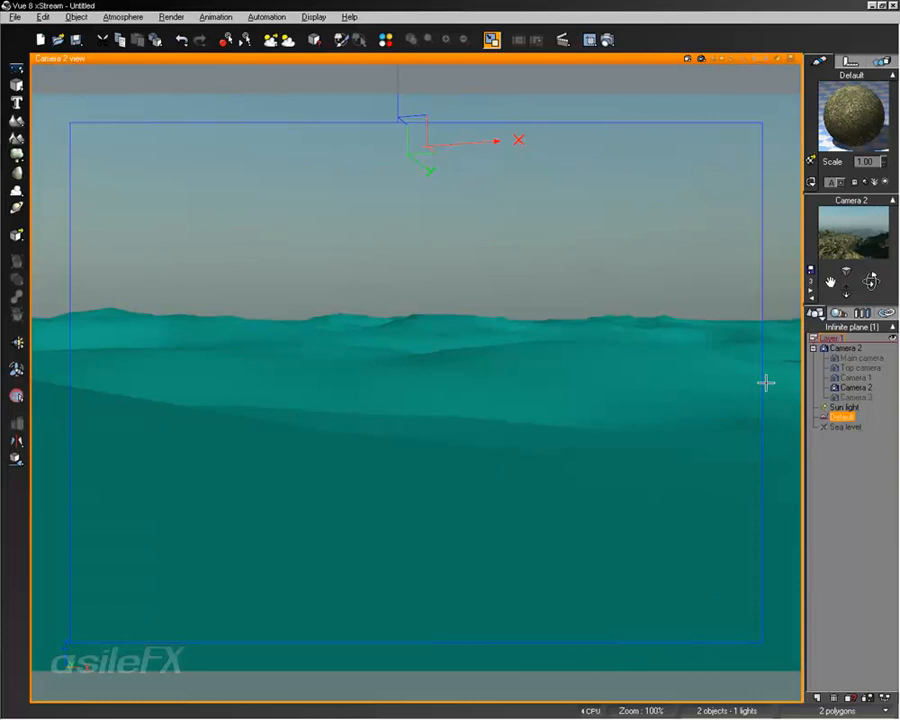
{"action": "right_click_drag", "start_coordinate": [436, 497], "coordinate": [444, 276]}
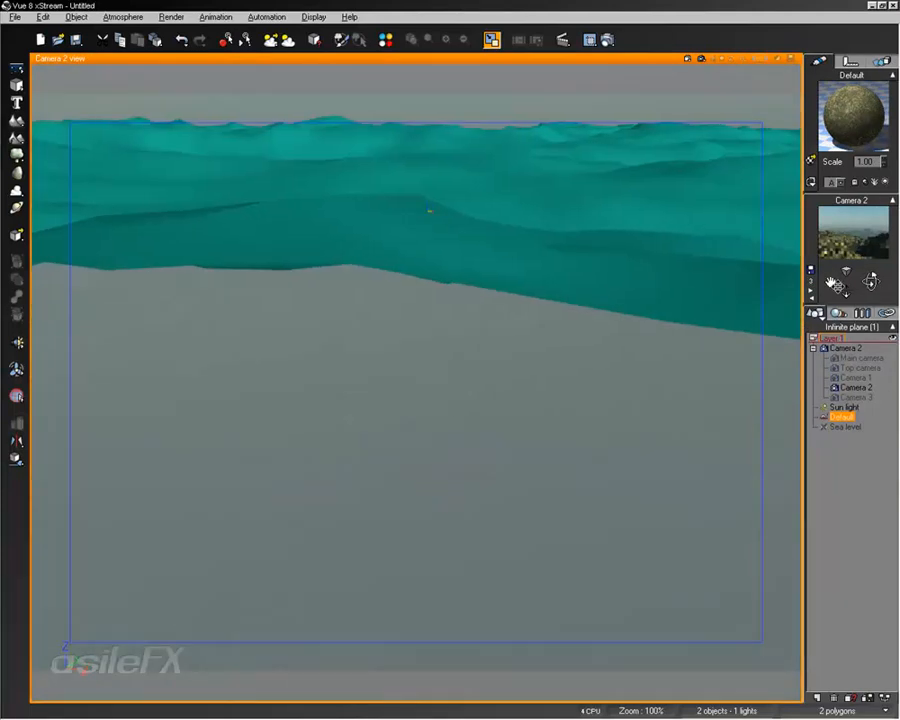
{"action": "scroll", "coordinate": [444, 273], "scroll_direction": "up", "scroll_amount": 2}
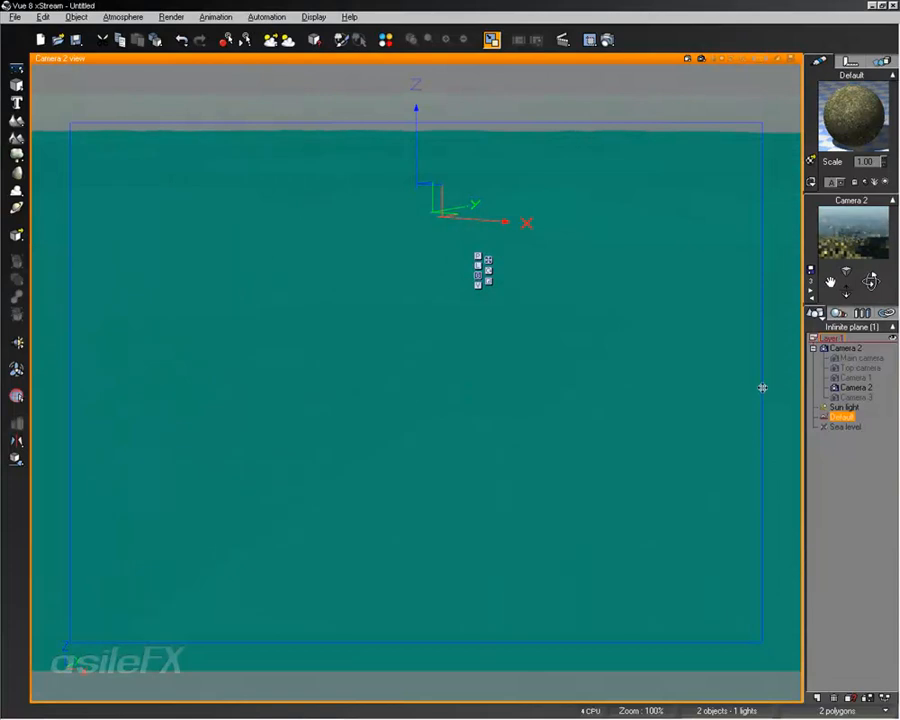
Open the advanced camera options for Camera 2
{"action": "left_click", "coordinate": [855, 387]}
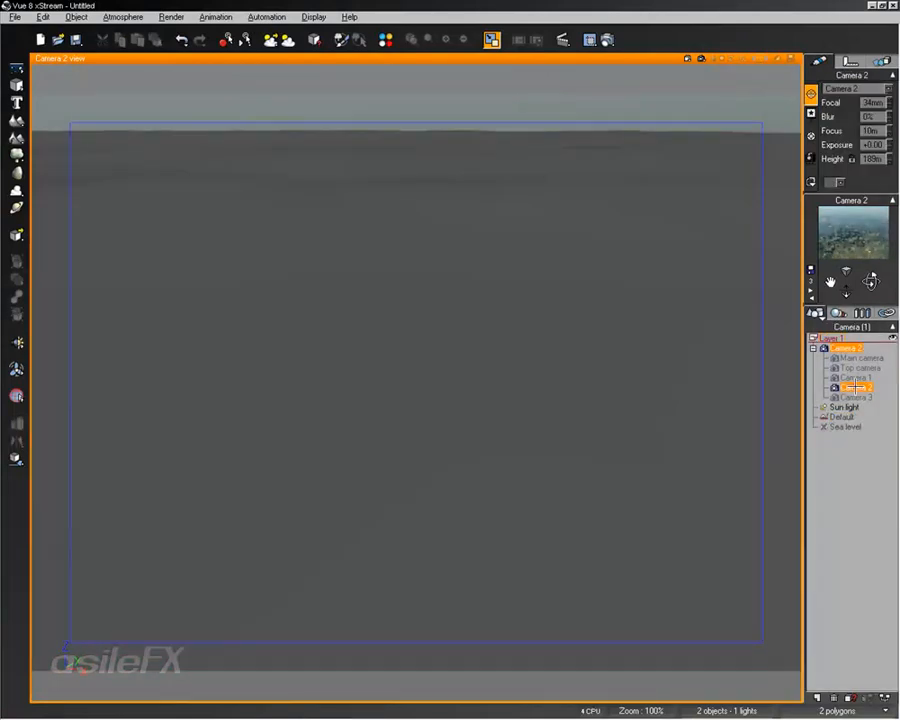
{"action": "right_click", "coordinate": [855, 387]}
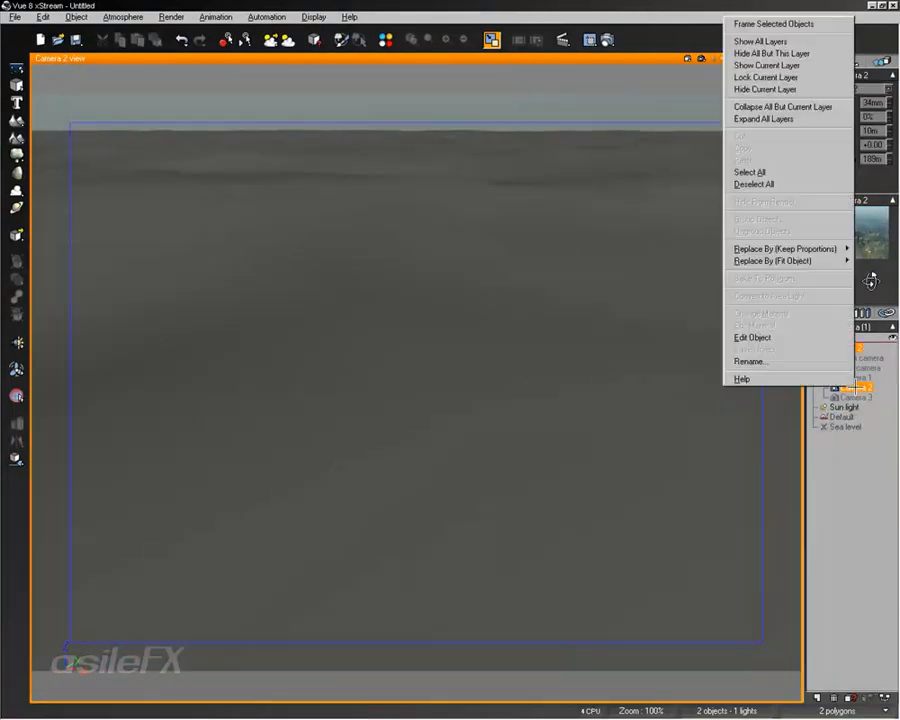
{"action": "left_click", "coordinate": [797, 338]}
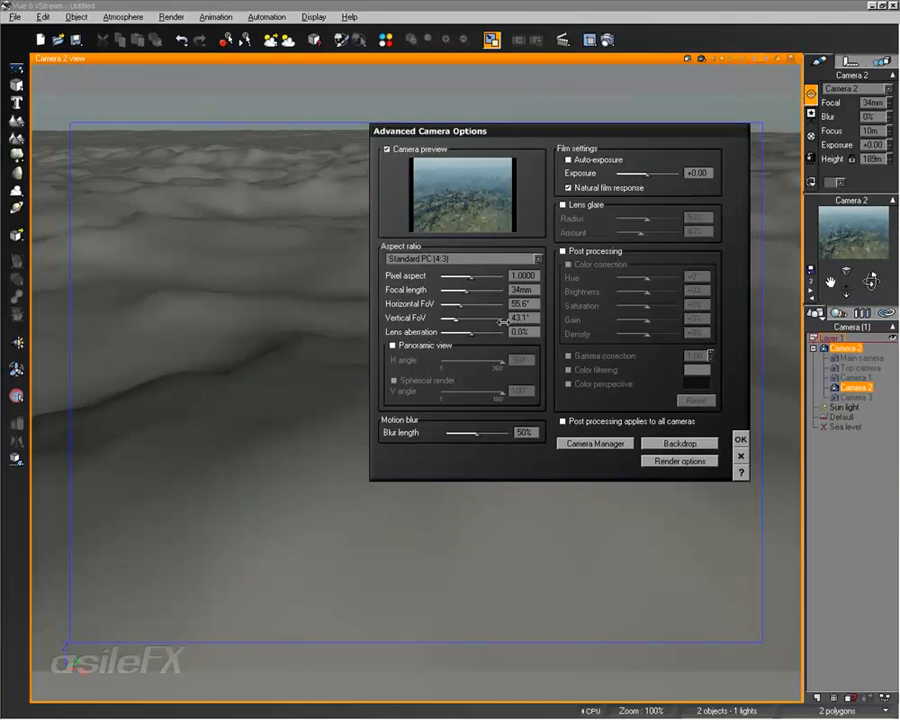
Try a lens aberration of about 84.4% for Camera 2 and reset it to 0
{"action": "left_click_drag", "start_coordinate": [472, 331], "coordinate": [497, 331]}
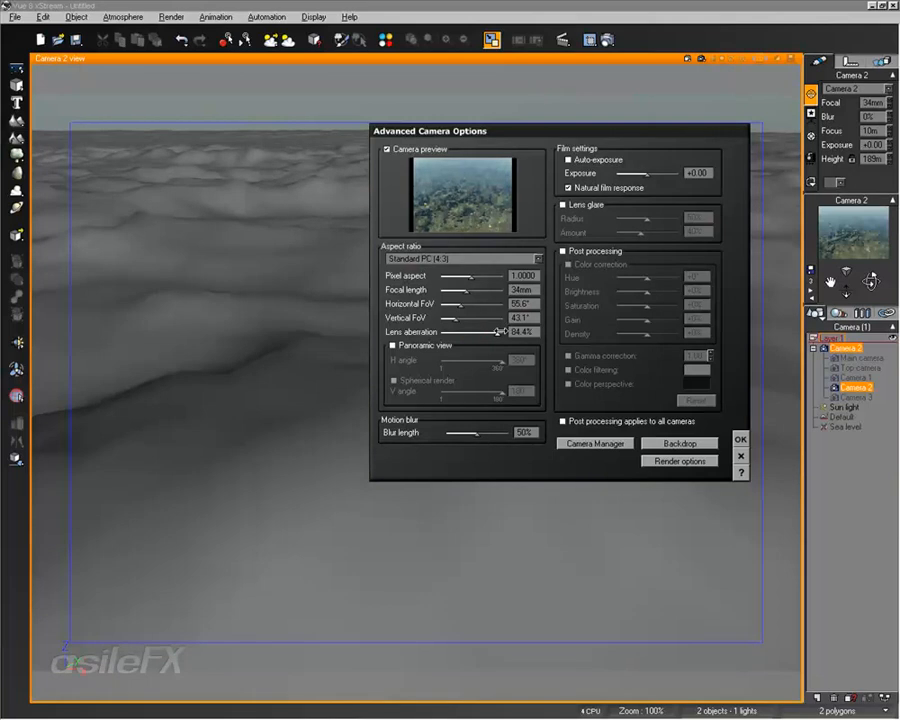
{"action": "left_click_drag", "start_coordinate": [497, 331], "coordinate": [473, 331]}
{"action": "double_click", "coordinate": [514, 328]}
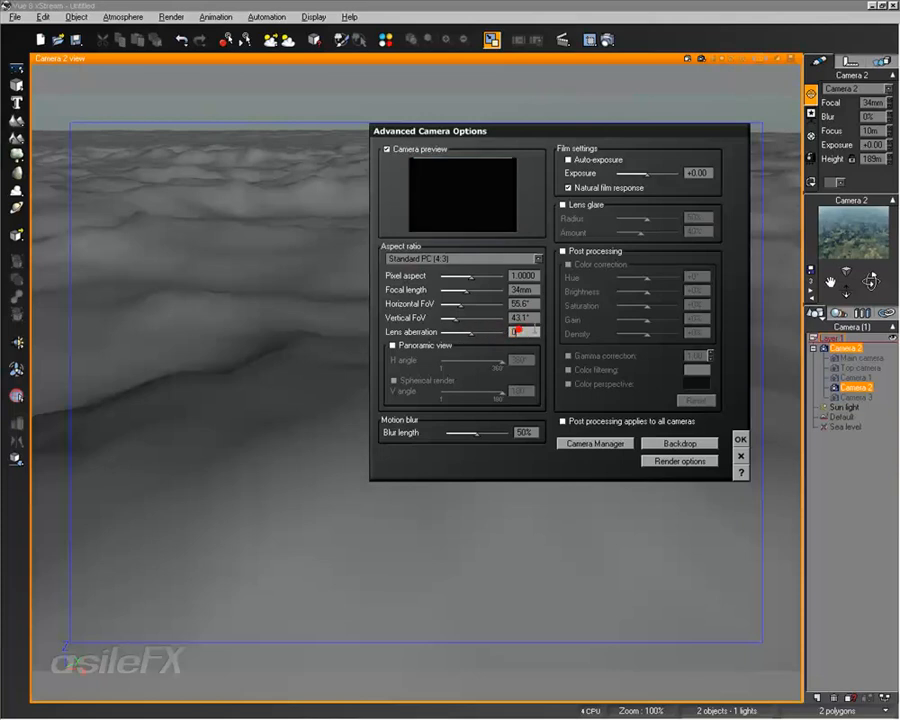
{"action": "type", "text": "0"}
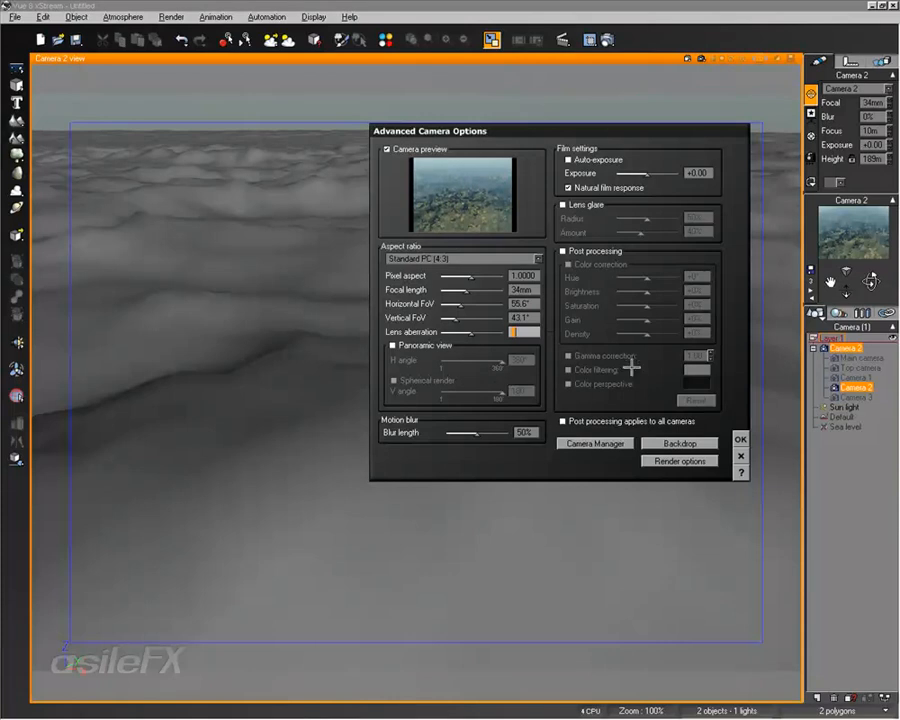
Delete Camera 2 from the list of available cameras in the Camera Manager and close the manager
{"action": "left_click", "coordinate": [594, 444]}
{"action": "left_click", "coordinate": [205, 163]}
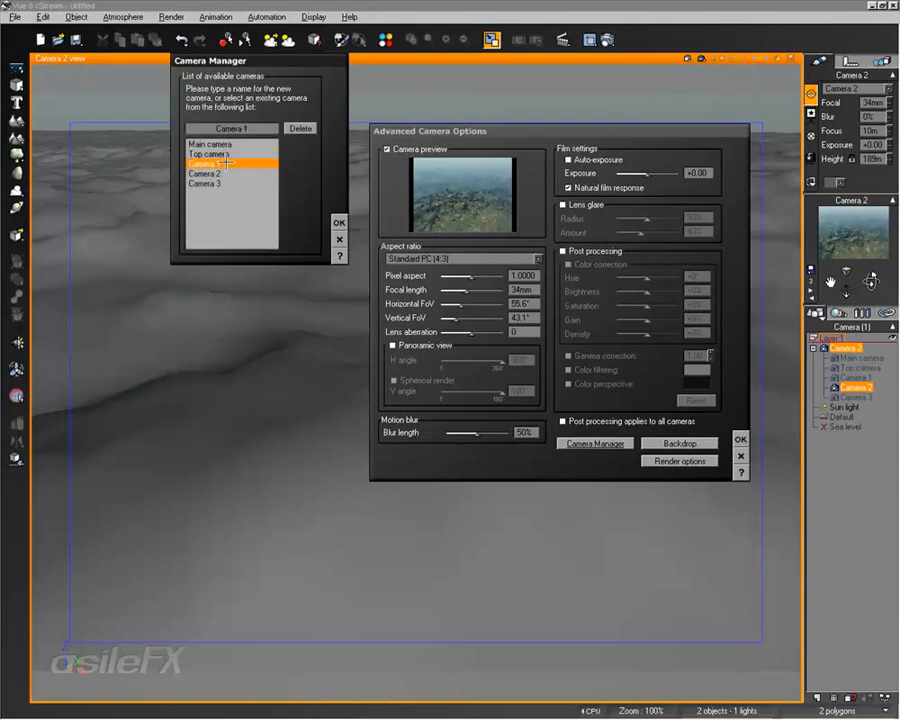
{"action": "left_click", "coordinate": [210, 173]}
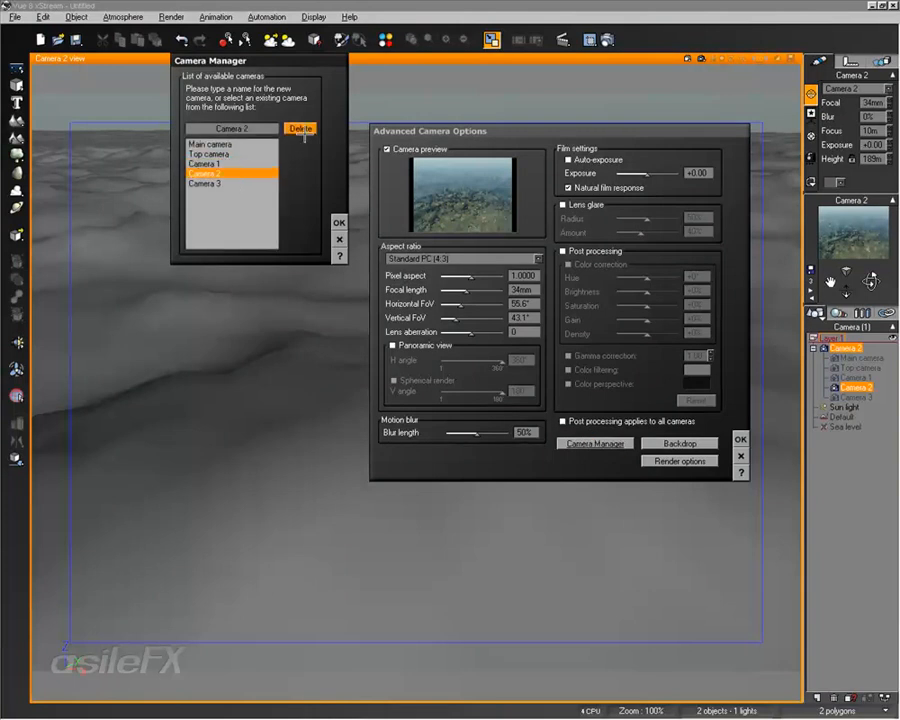
{"action": "left_click", "coordinate": [226, 184]}
{"action": "left_click", "coordinate": [210, 174]}
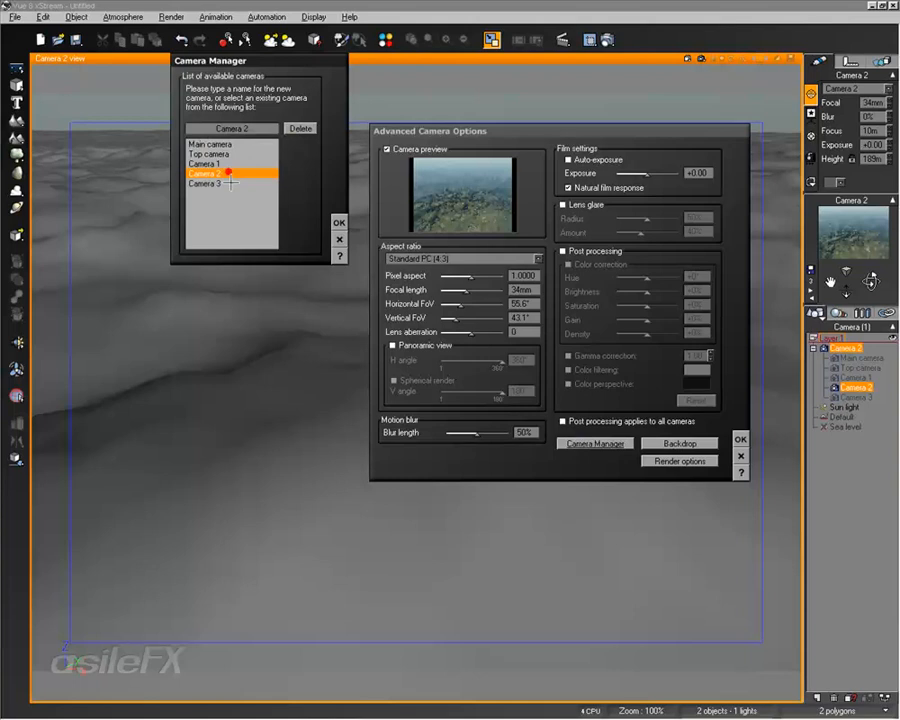
{"action": "left_click", "coordinate": [300, 128]}
{"action": "left_click", "coordinate": [476, 382]}
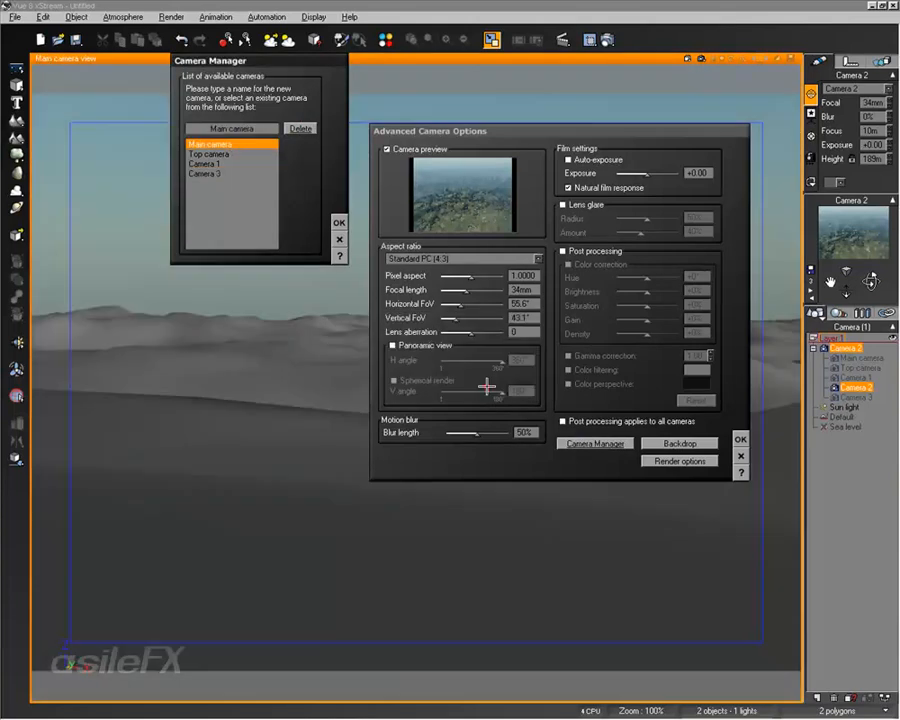
{"action": "left_click", "coordinate": [215, 163]}
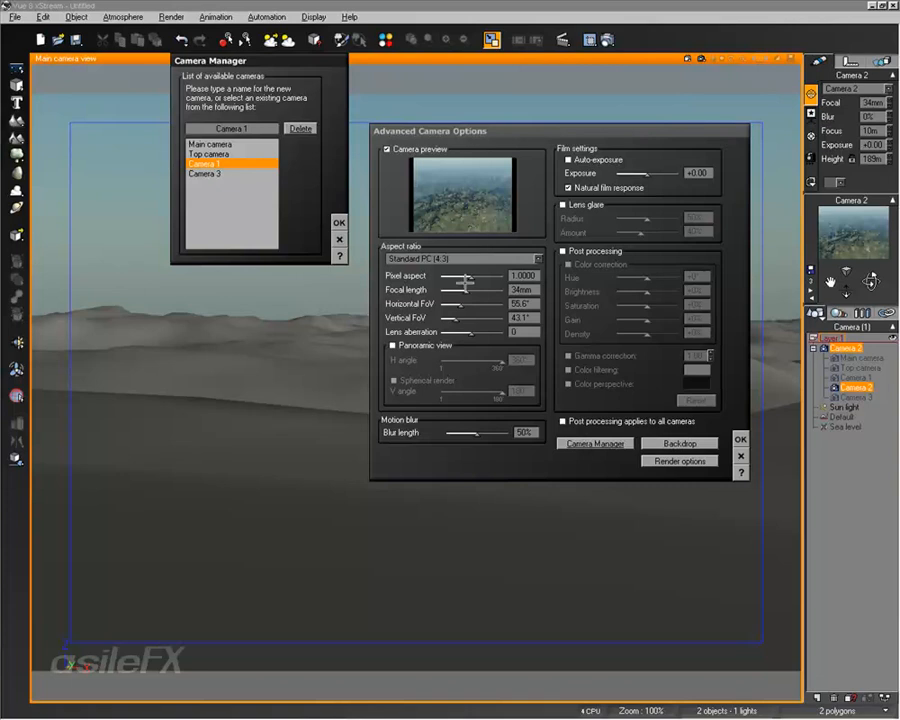
{"action": "left_click", "coordinate": [339, 238]}
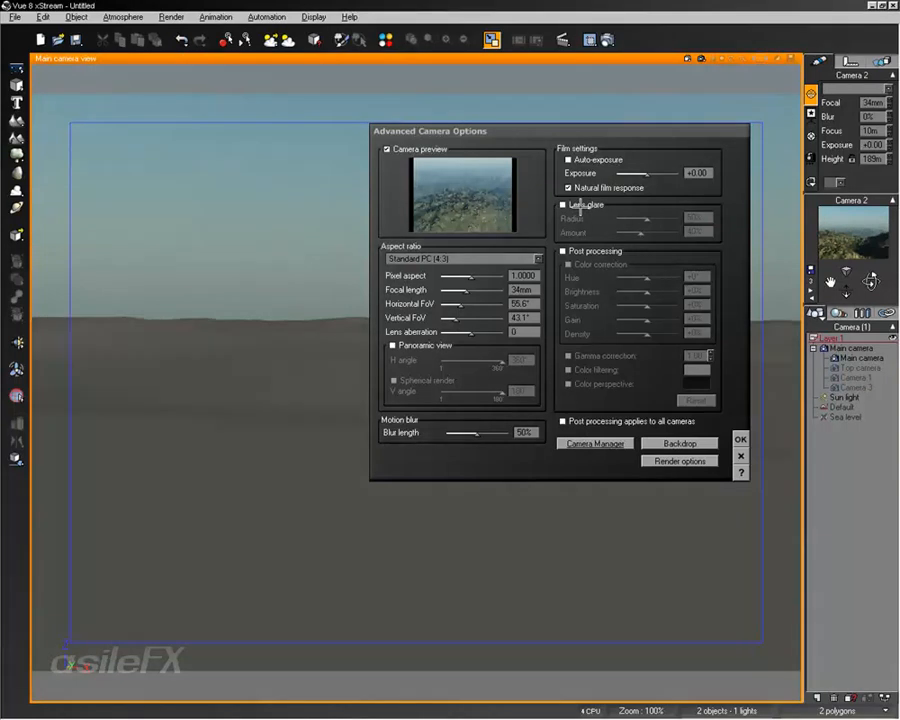
Try the lens glare and Use backdrop options for the camera, turn both off again and cancel the camera options
{"action": "left_click", "coordinate": [565, 205]}
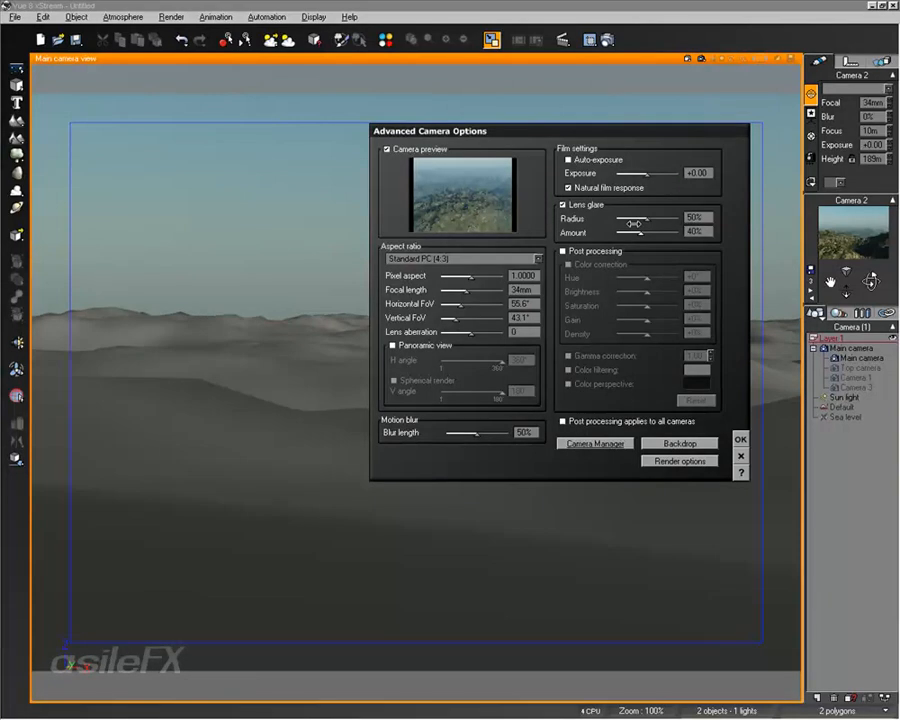
{"action": "left_click", "coordinate": [580, 206]}
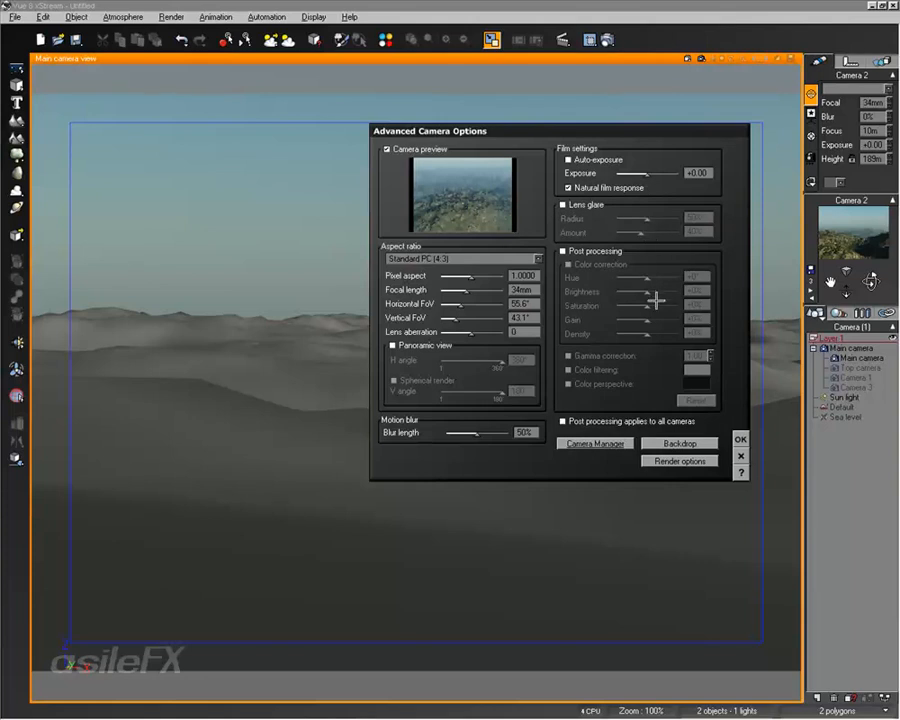
{"action": "left_click", "coordinate": [680, 443]}
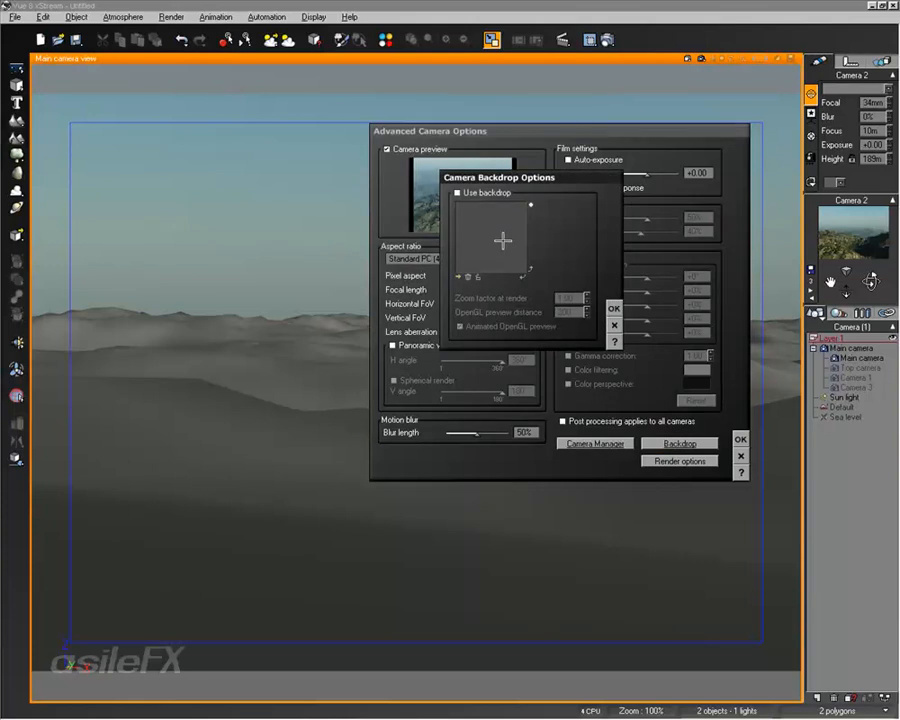
{"action": "left_click", "coordinate": [458, 192]}
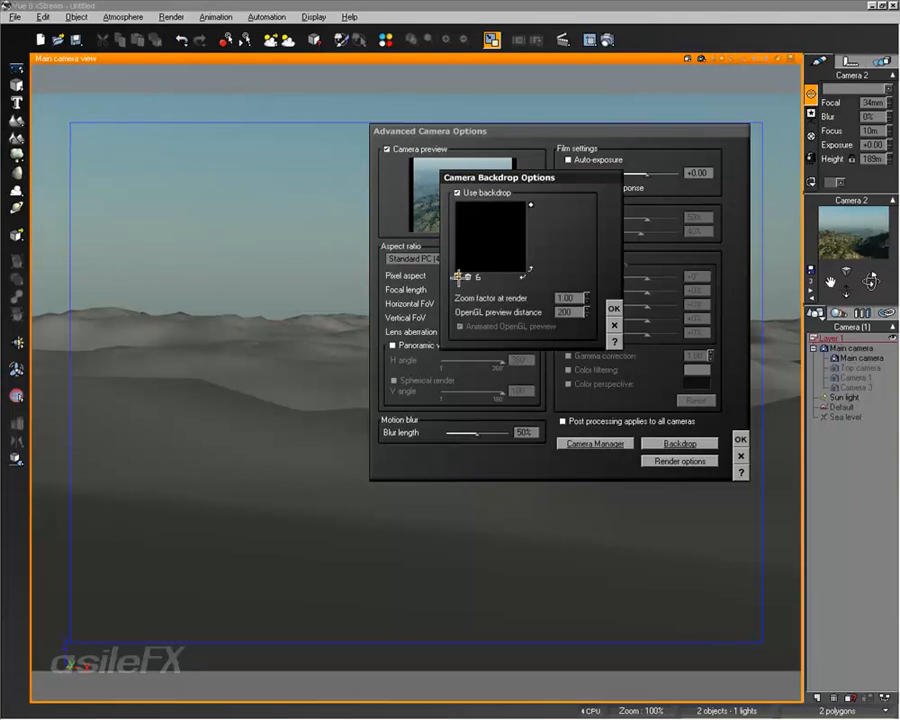
{"action": "left_click", "coordinate": [459, 192]}
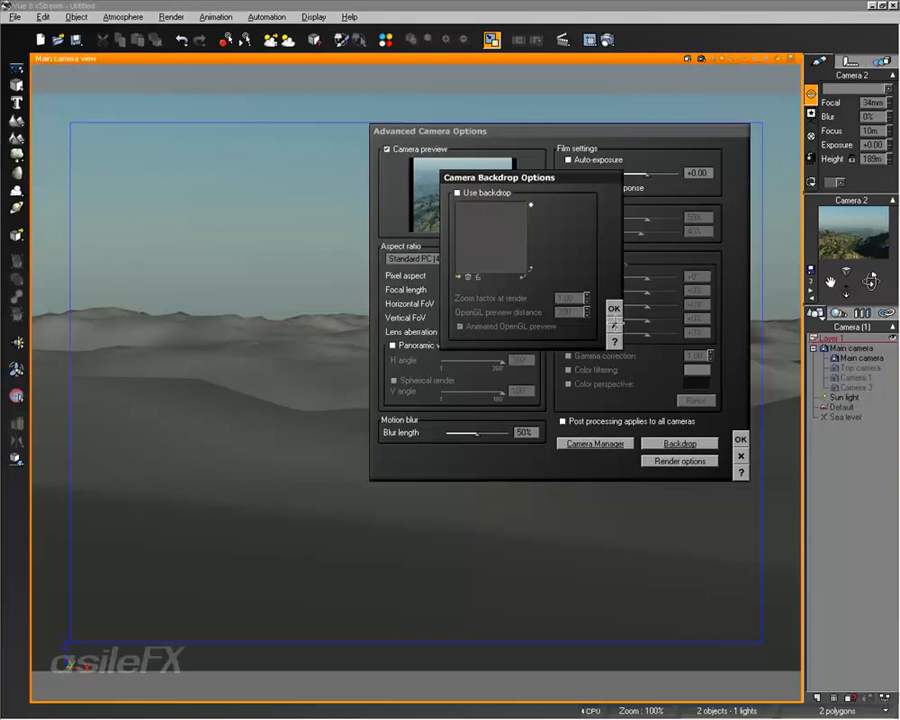
{"action": "left_click", "coordinate": [614, 324]}
{"action": "left_click", "coordinate": [740, 456]}
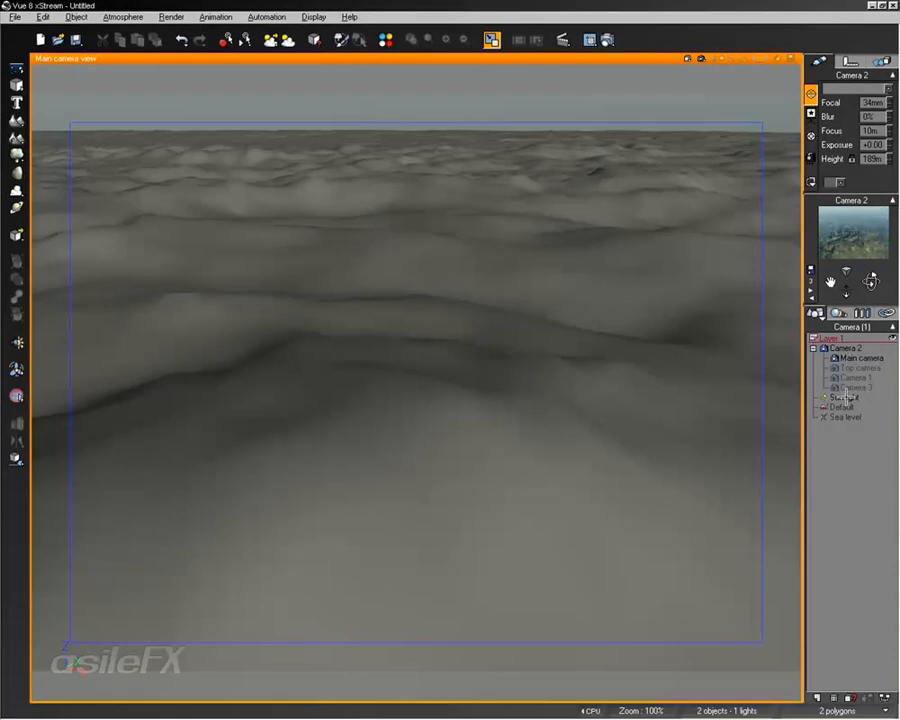
Examine the film exposure setting in the current camera's advanced options and close the dialog
{"action": "double_click", "coordinate": [848, 357]}
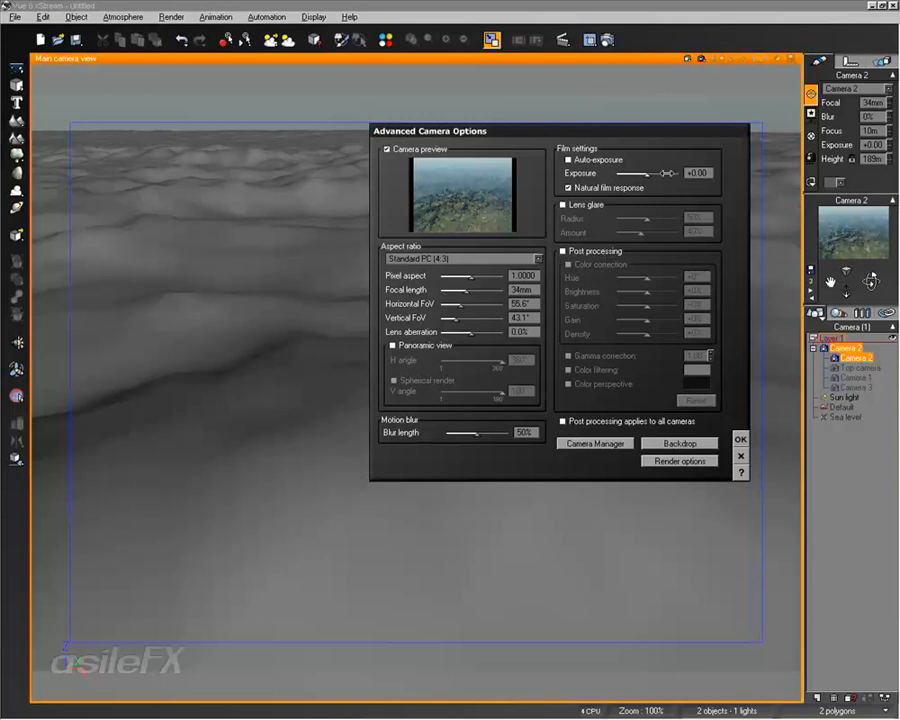
{"action": "left_click_drag", "start_coordinate": [666, 173], "coordinate": [616, 180]}
{"action": "left_click", "coordinate": [743, 438]}
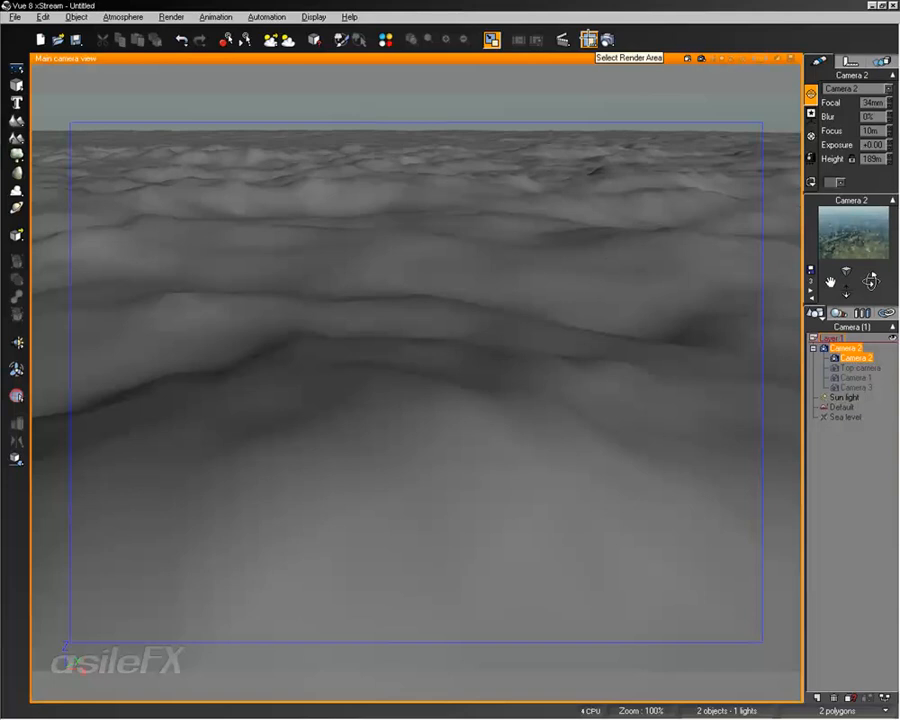
Define a render area of about 328 x 226 pixels around the middle of the camera view and render it
{"action": "left_click", "coordinate": [589, 39]}
{"action": "left_click_drag", "start_coordinate": [386, 250], "coordinate": [616, 410]}
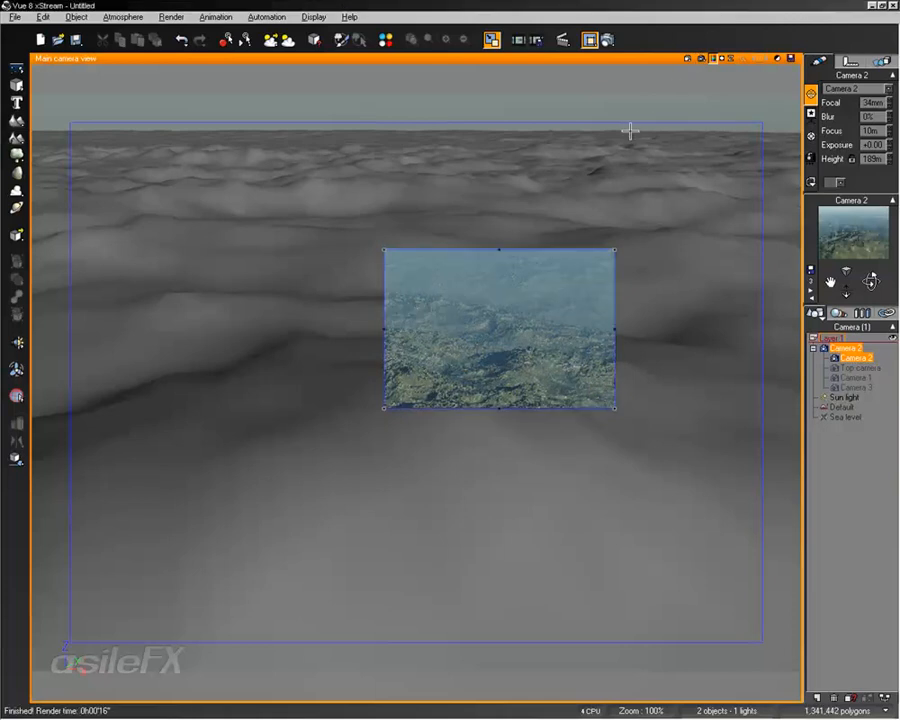
Choose the Final render quality preset, deselect the camera and render the selected area in a separate window
{"action": "right_click", "coordinate": [606, 40]}
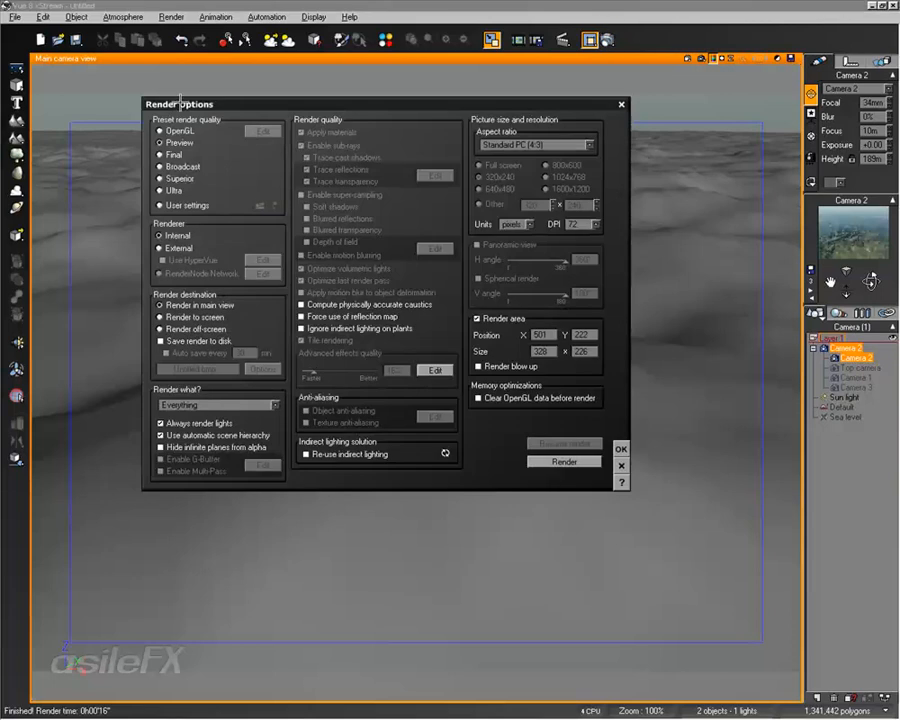
{"action": "left_click", "coordinate": [172, 155]}
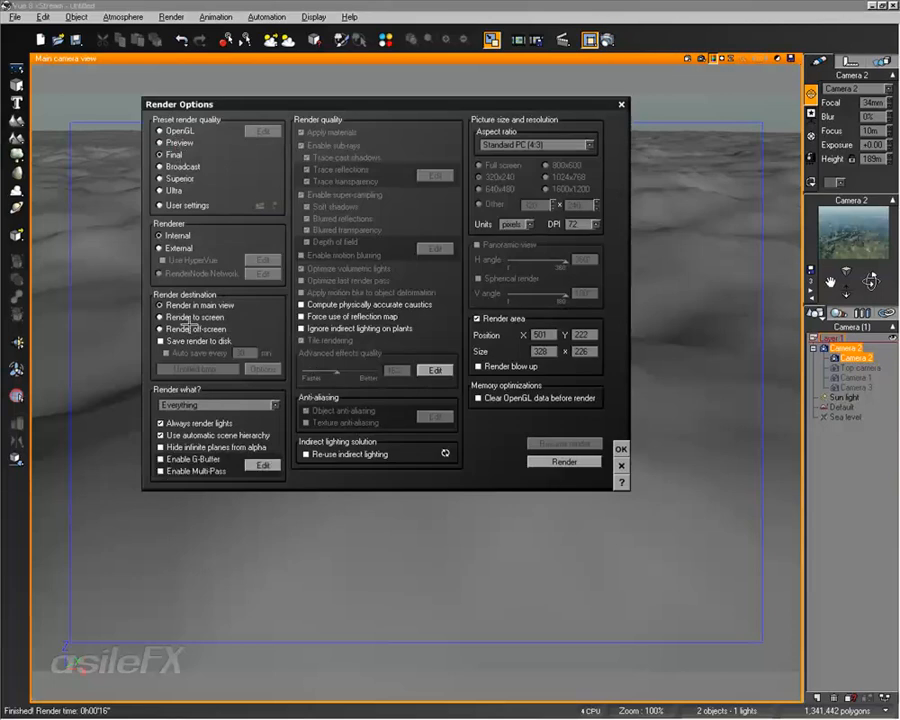
{"action": "left_click", "coordinate": [572, 462]}
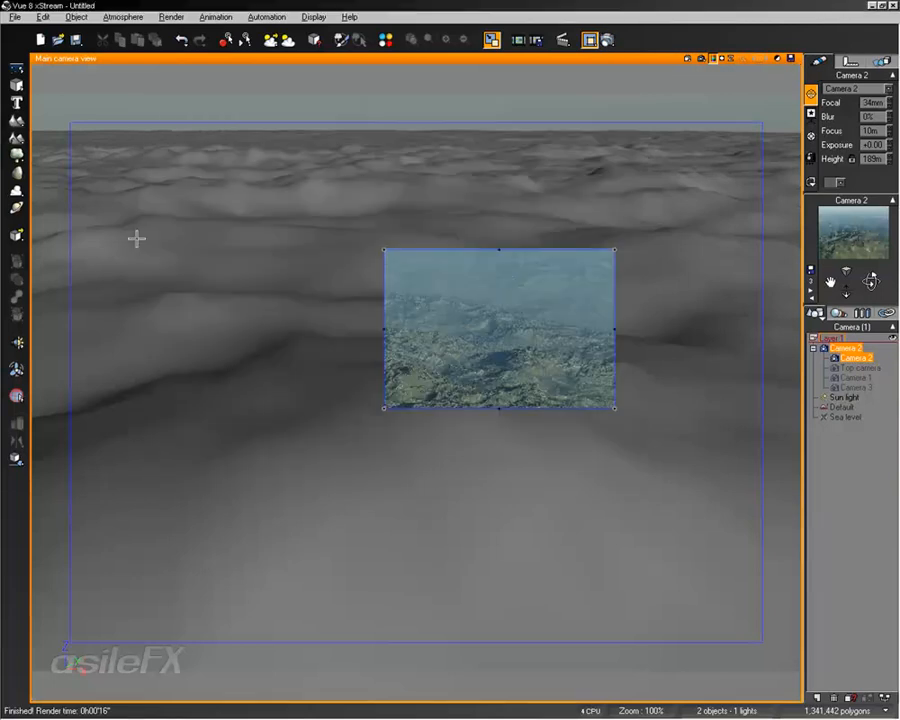
{"action": "left_click_drag", "start_coordinate": [136, 238], "coordinate": [275, 336]}
{"action": "left_click", "coordinate": [522, 288]}
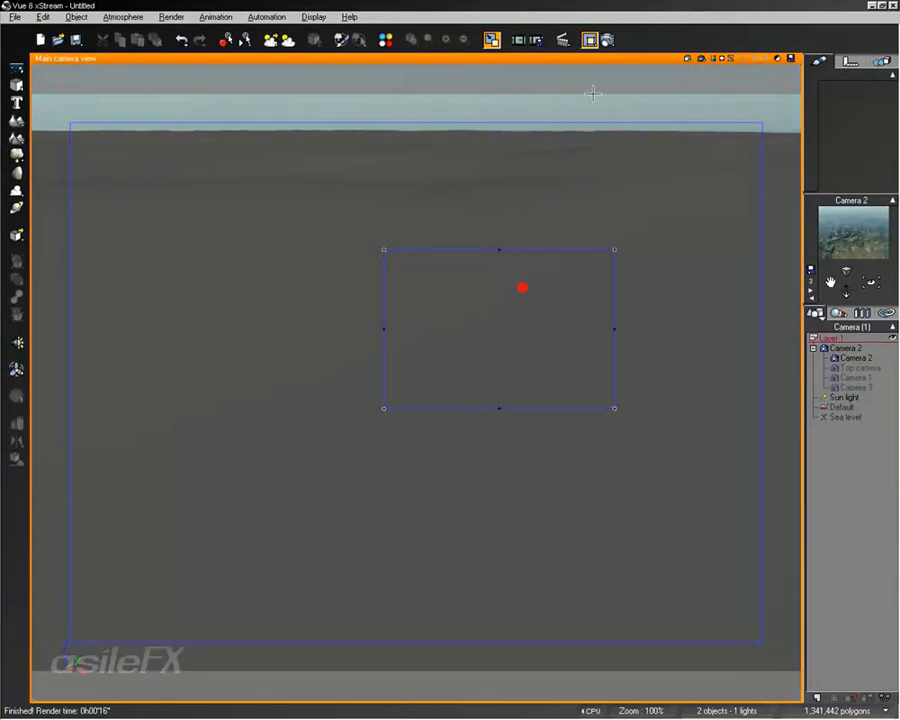
{"action": "left_click", "coordinate": [607, 41]}
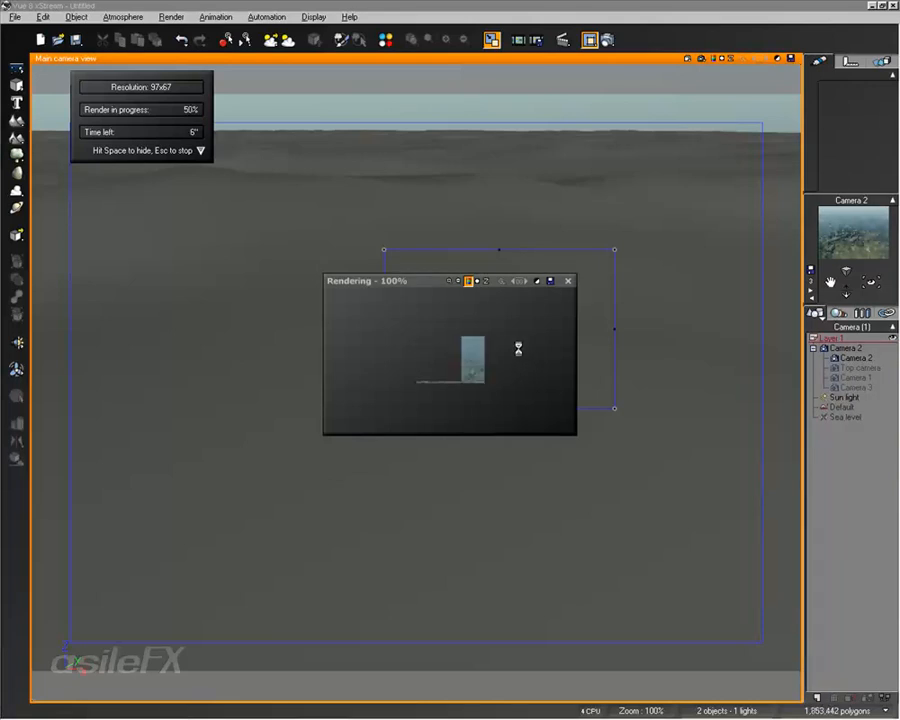
Stop the running area render and close the separate render display window
{"action": "right_click", "coordinate": [523, 381]}
{"action": "left_click", "coordinate": [568, 280]}
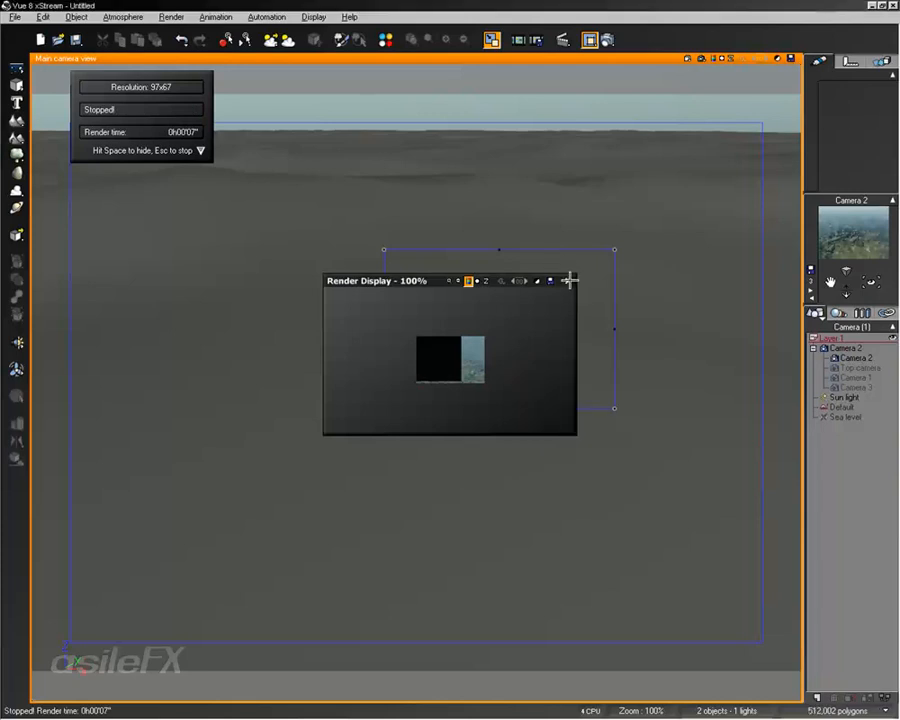
{"action": "left_click", "coordinate": [568, 280]}
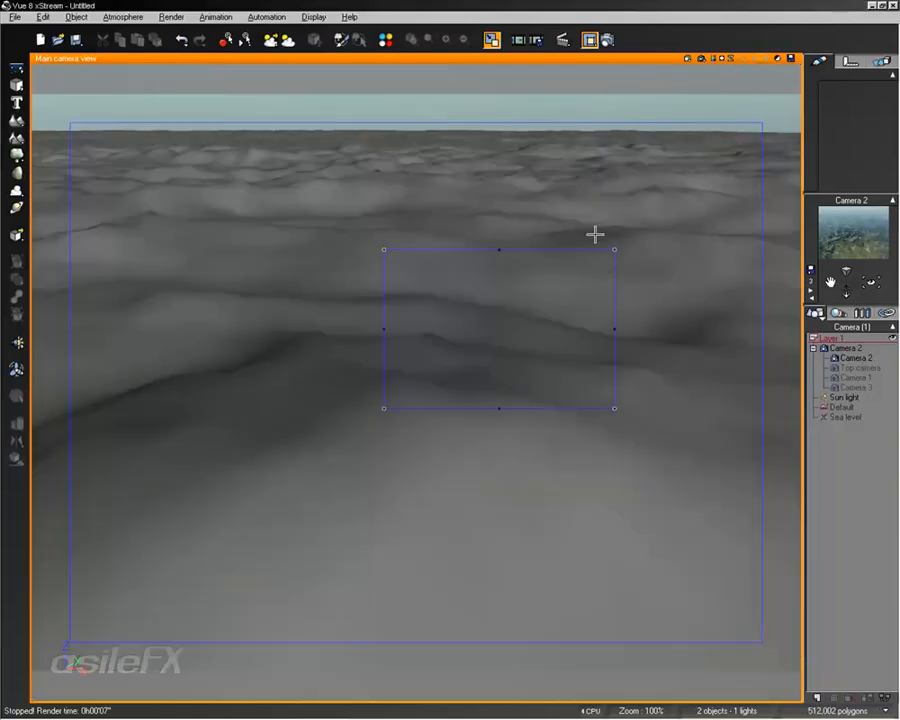
Select a new render area of about 69 x 66 pixels near the middle of the camera view, render it, and close the render window
{"action": "right_click", "coordinate": [564, 251]}
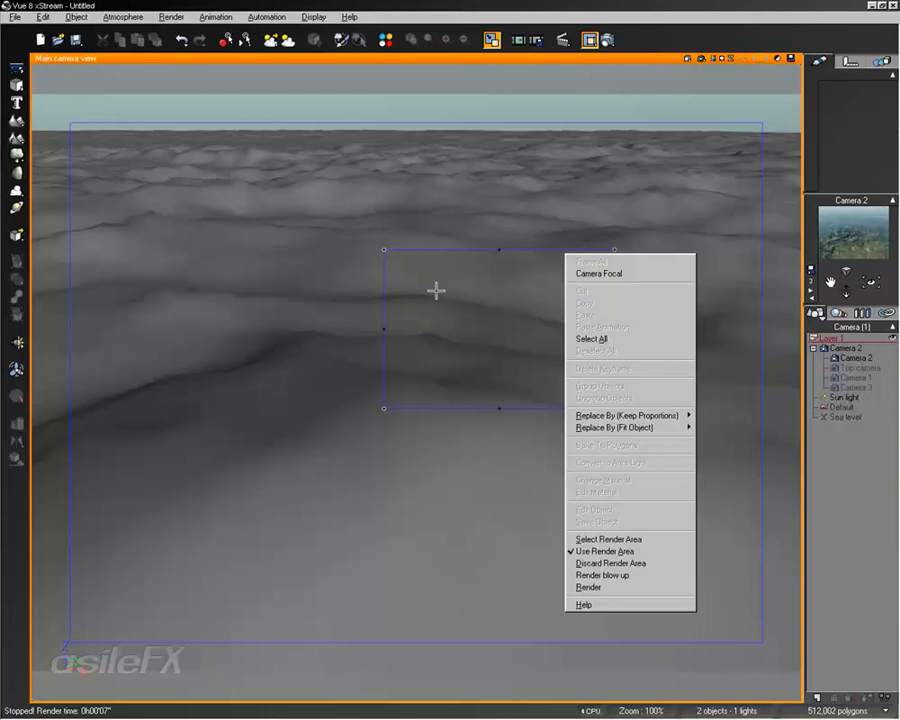
{"action": "left_click", "coordinate": [640, 537]}
{"action": "left_click_drag", "start_coordinate": [275, 298], "coordinate": [440, 446]}
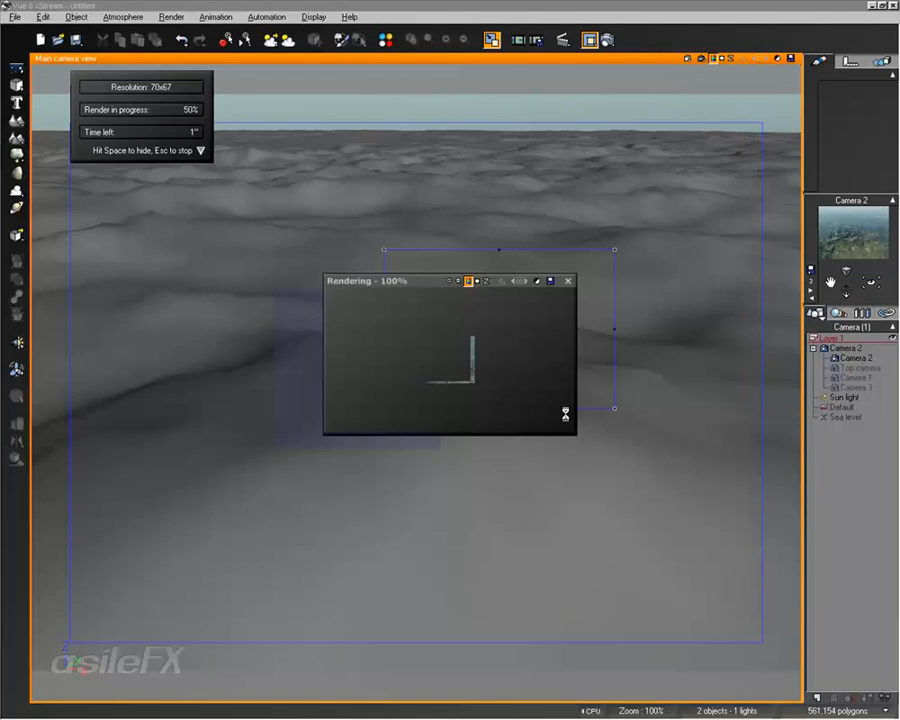
{"action": "left_click", "coordinate": [567, 222]}
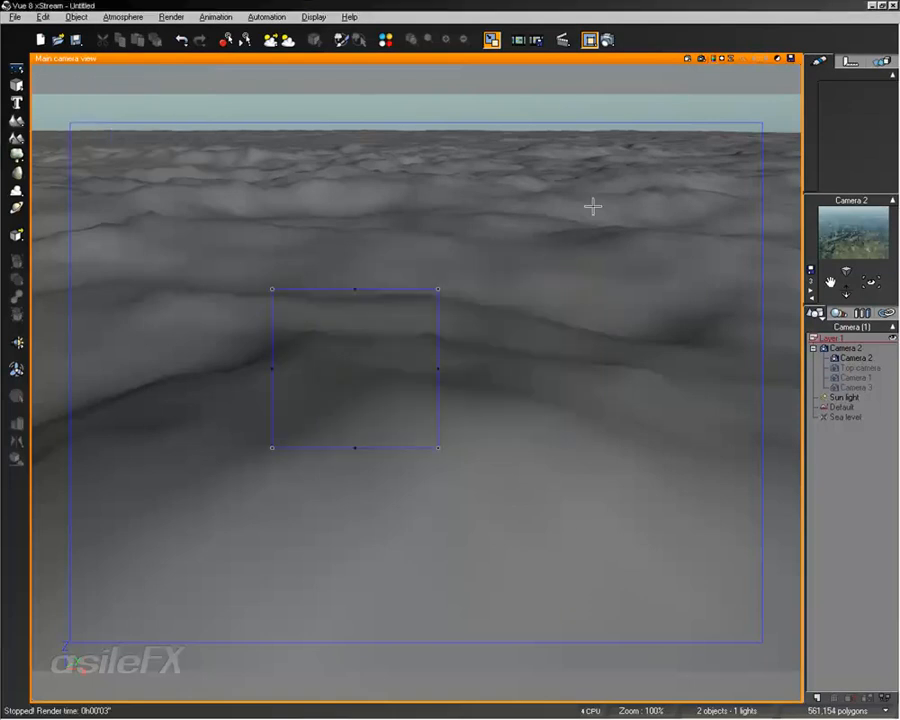
Examine the render area and blow-up commands and the render area settings in the Render Options, and cancel the dialog
{"action": "left_click", "coordinate": [590, 40]}
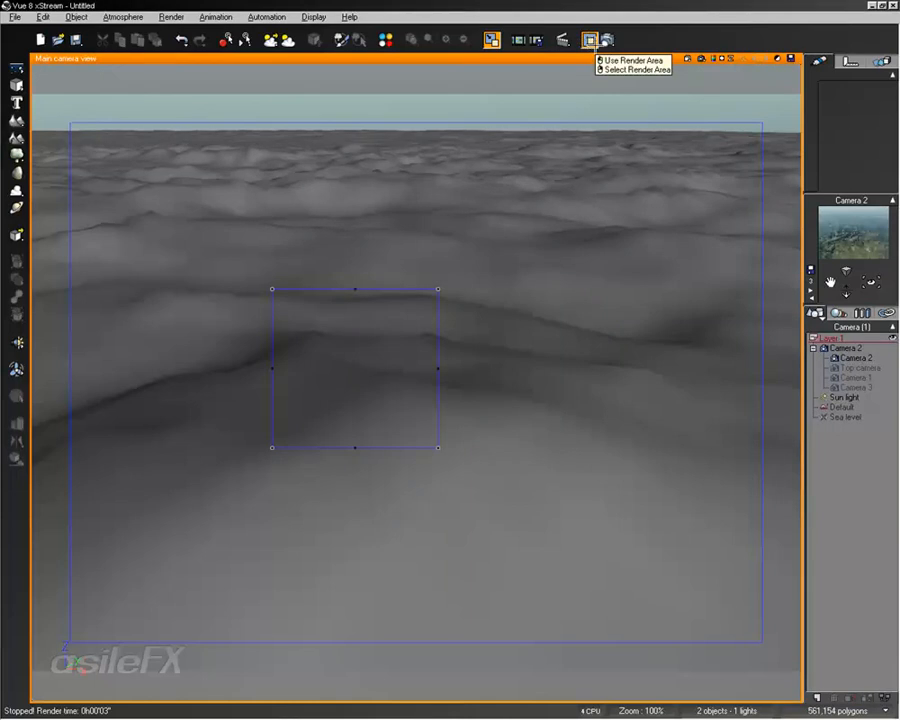
{"action": "left_click", "coordinate": [630, 60]}
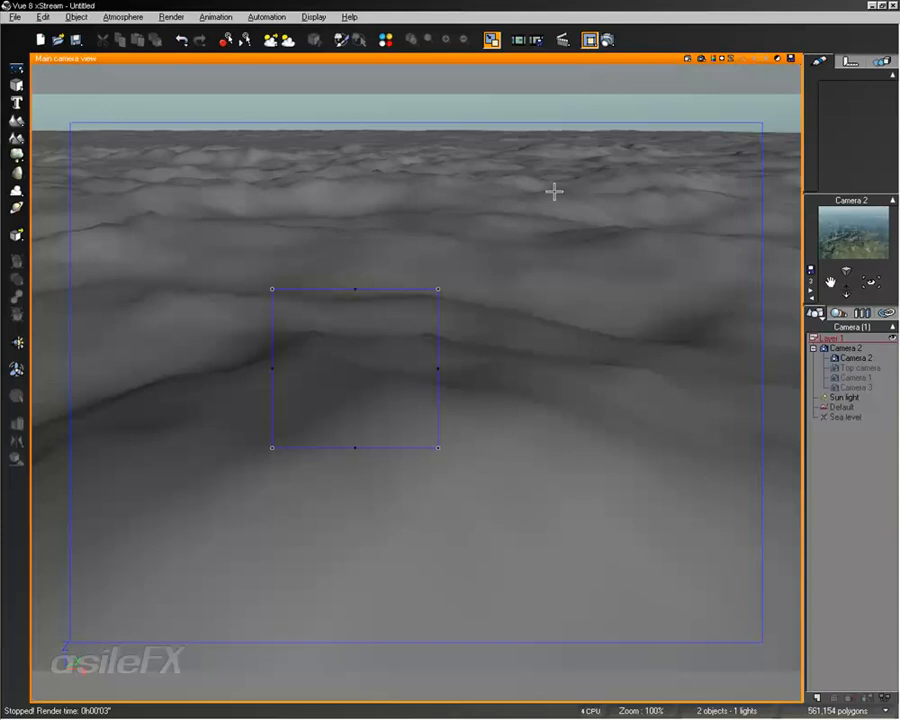
{"action": "right_click", "coordinate": [528, 278]}
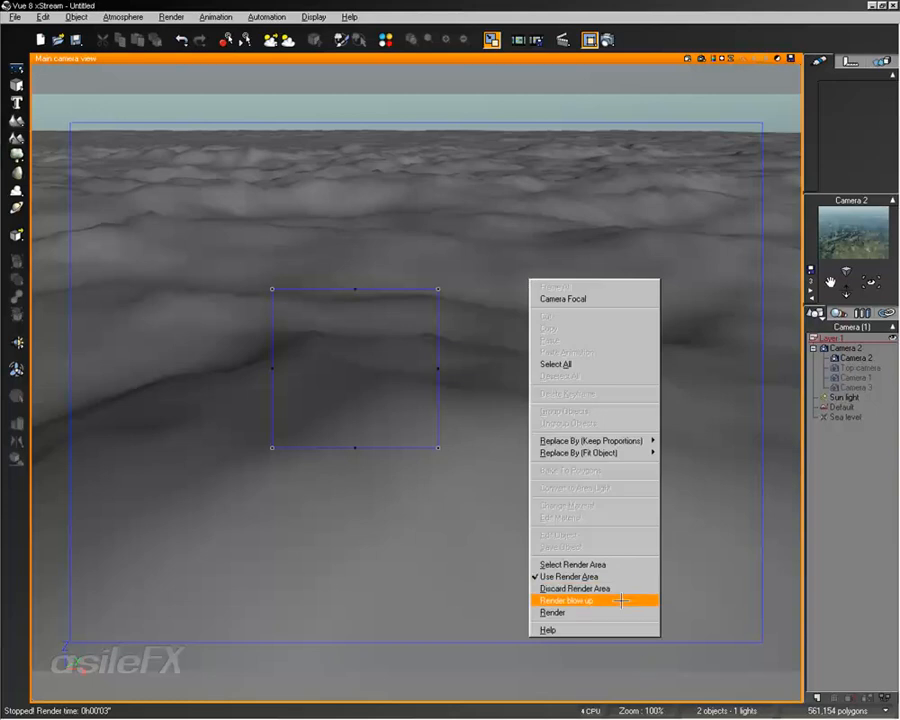
{"action": "left_click", "coordinate": [602, 27]}
{"action": "right_click", "coordinate": [603, 38]}
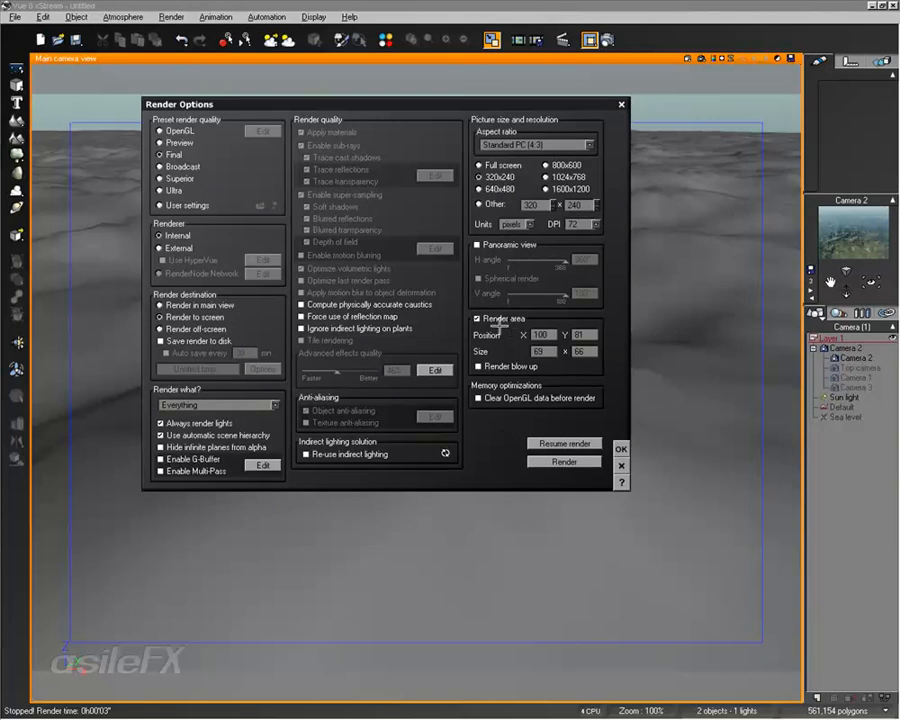
{"action": "left_click", "coordinate": [622, 466]}
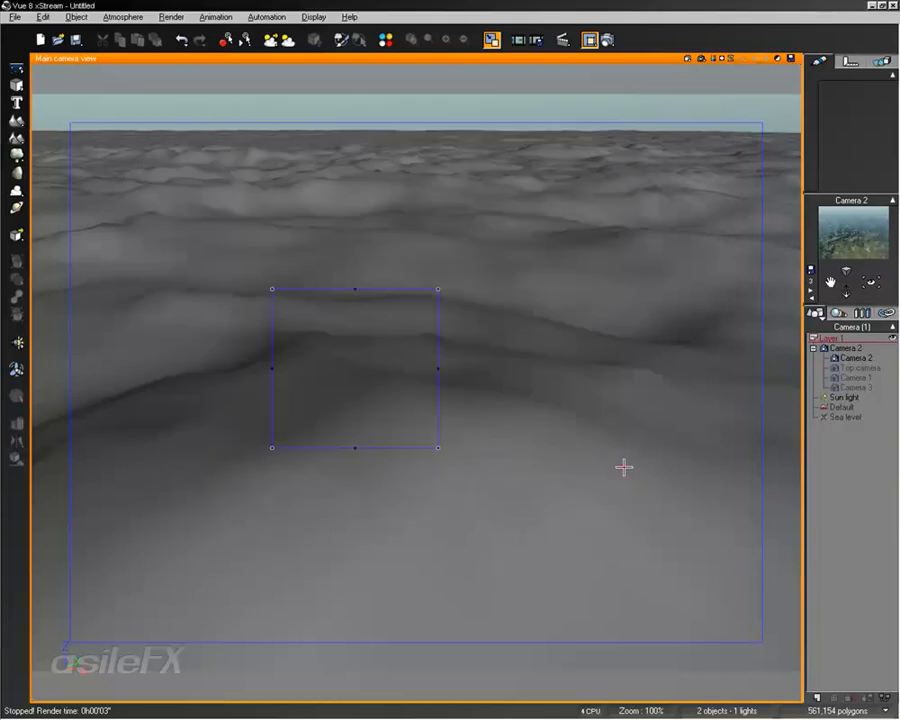
Discard the render area and select Camera 2 in the world browser
{"action": "right_click", "coordinate": [479, 374]}
{"action": "left_click", "coordinate": [520, 327]}
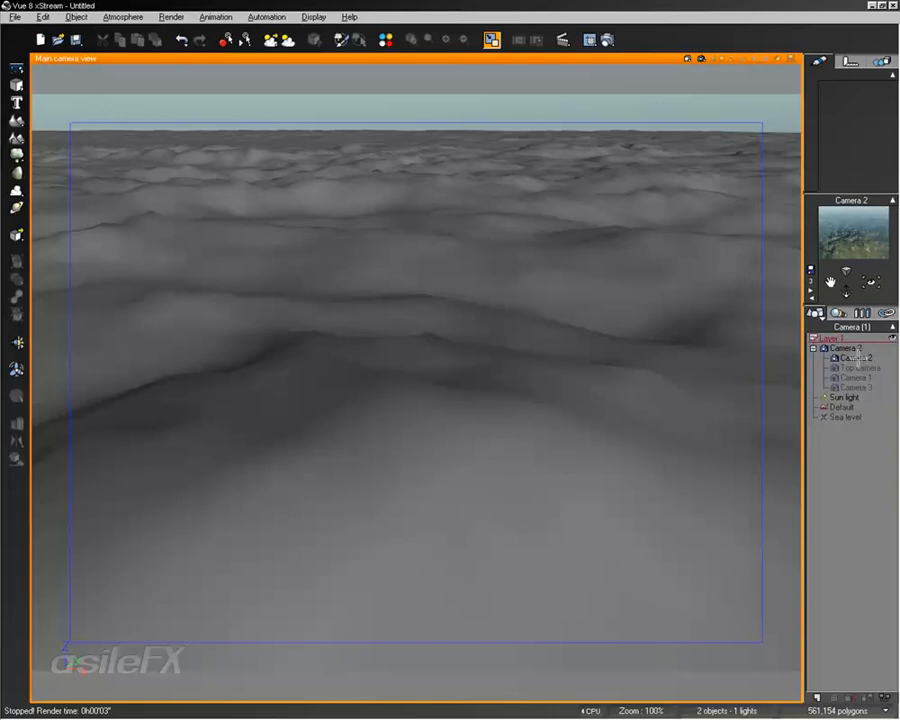
{"action": "left_click", "coordinate": [848, 350]}
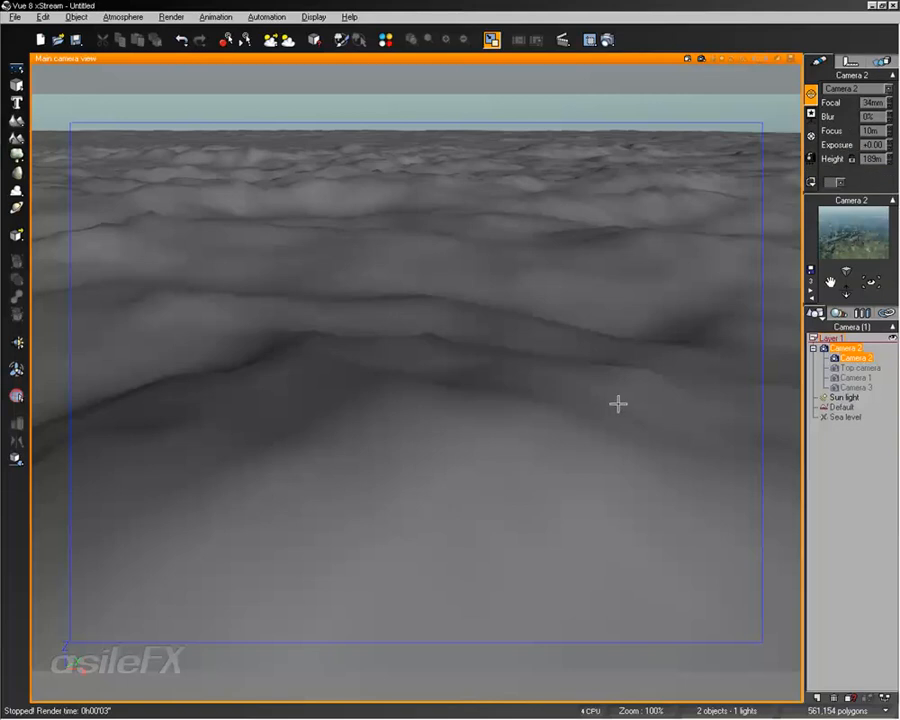
Try the height lock of Camera 2 and release it, and open the Camera Manager's list of cameras and cancel it
{"action": "left_click", "coordinate": [852, 159]}
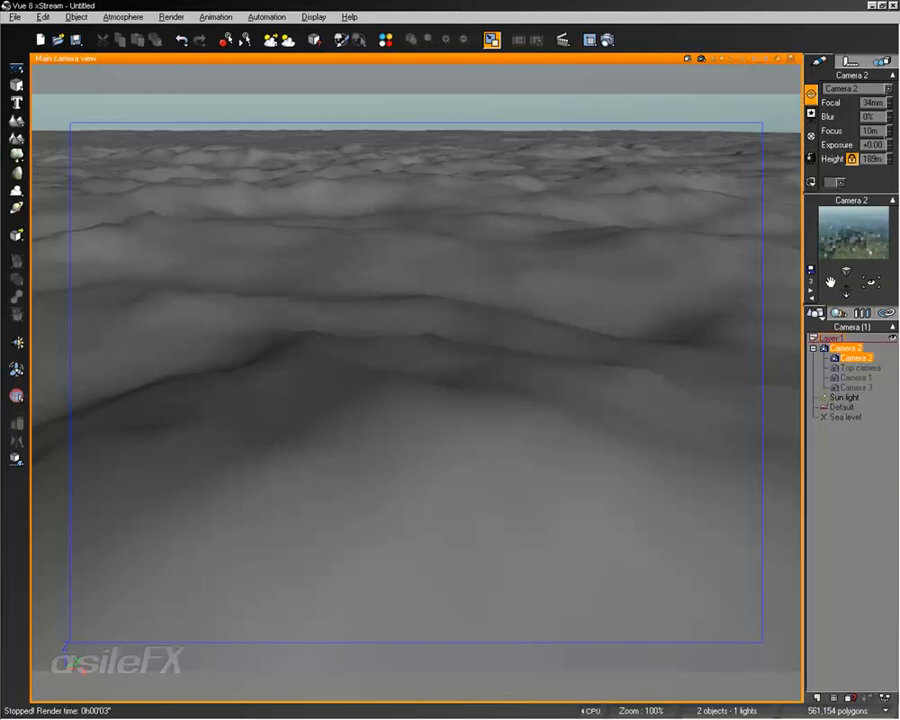
{"action": "left_click", "coordinate": [852, 159]}
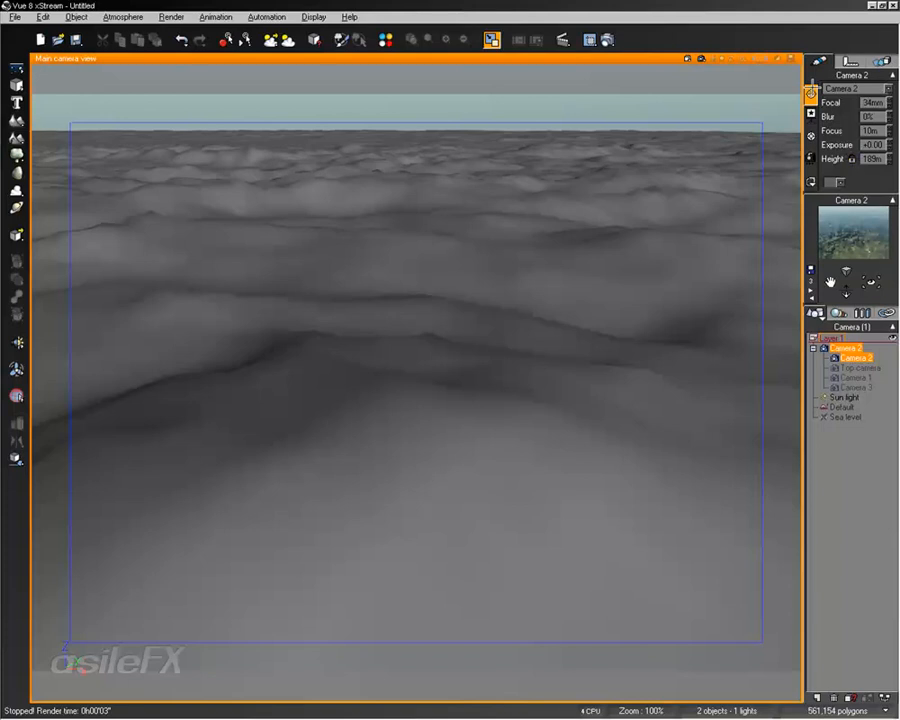
{"action": "left_click", "coordinate": [811, 158]}
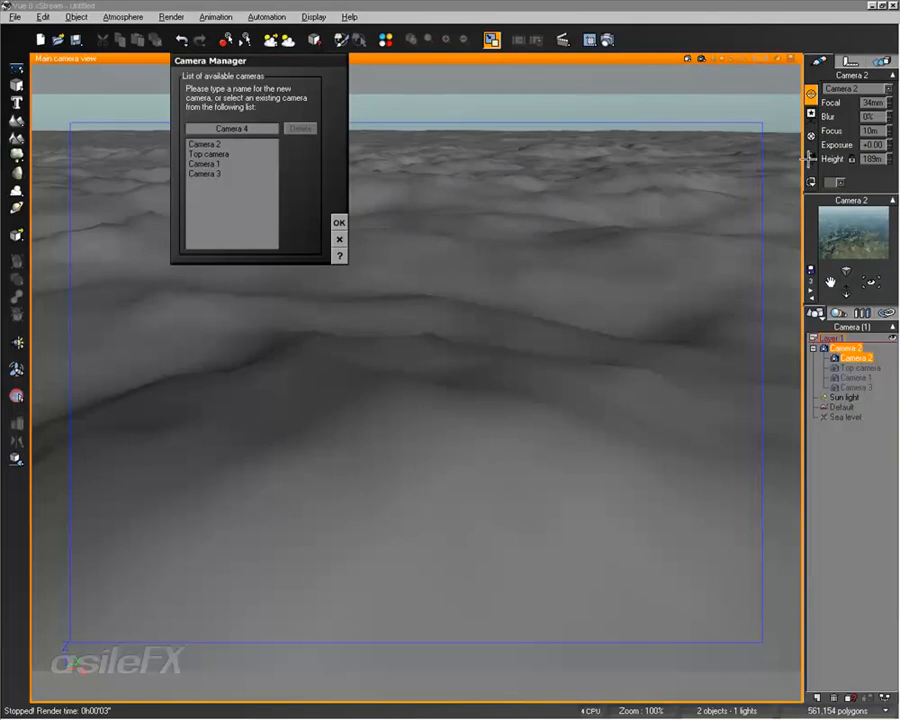
{"action": "left_click", "coordinate": [340, 239]}
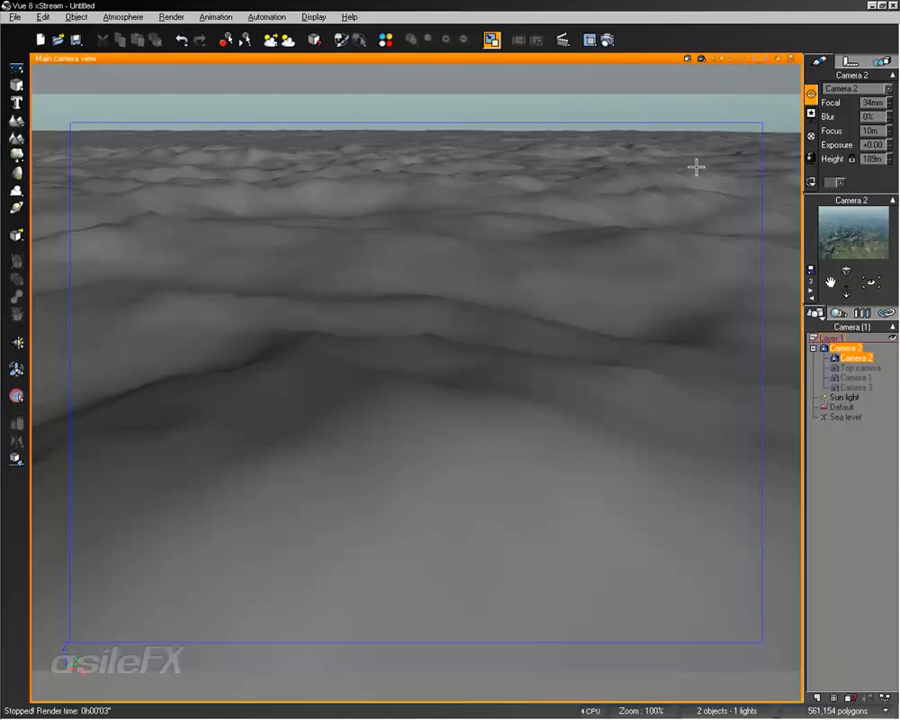
Restore the four-view layout, activate the Top view and reduce the focus distance of Camera 2 to 2 m
{"action": "double_click", "coordinate": [647, 61]}
{"action": "left_click", "coordinate": [228, 226]}
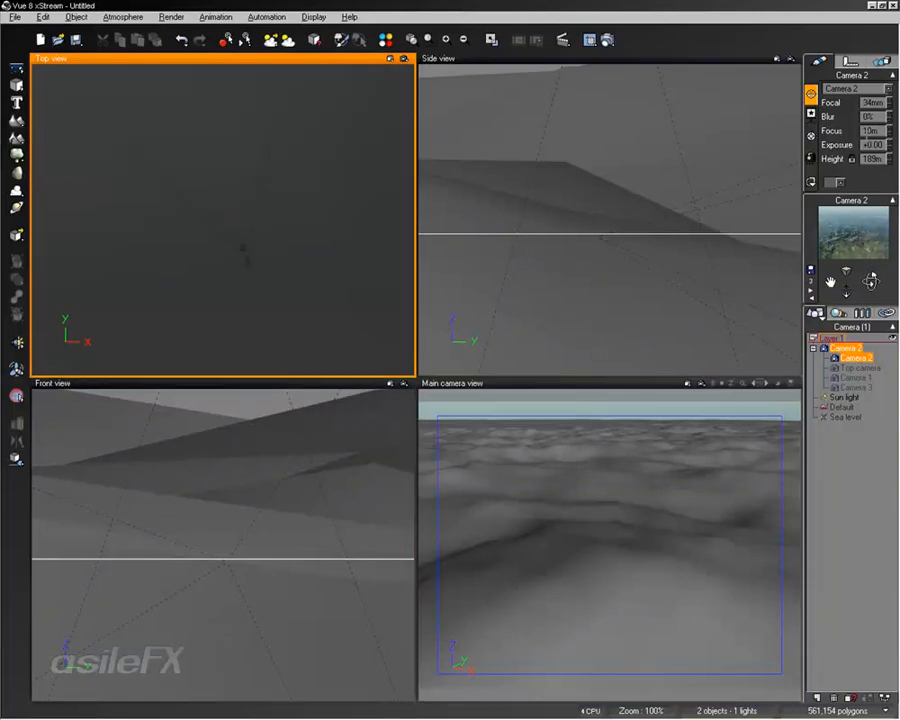
{"action": "left_click", "coordinate": [881, 131]}
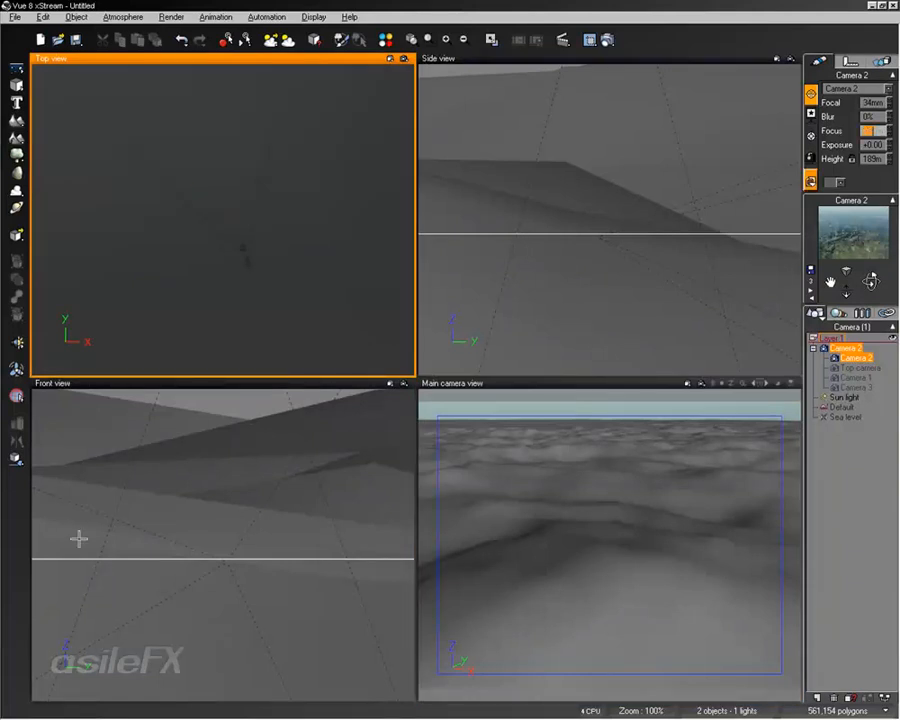
With the camera shown close up in the Front view, set its focus distance to 115 m and activate the Main camera view
{"action": "right_click_drag", "start_coordinate": [194, 529], "coordinate": [199, 685]}
{"action": "right_click_drag", "start_coordinate": [323, 548], "coordinate": [112, 552]}
{"action": "scroll", "coordinate": [233, 537], "scroll_direction": "down", "scroll_amount": 5}
{"action": "scroll", "coordinate": [232, 534], "scroll_direction": "up", "scroll_amount": 2}
{"action": "scroll", "coordinate": [232, 534], "scroll_direction": "down", "scroll_amount": 3}
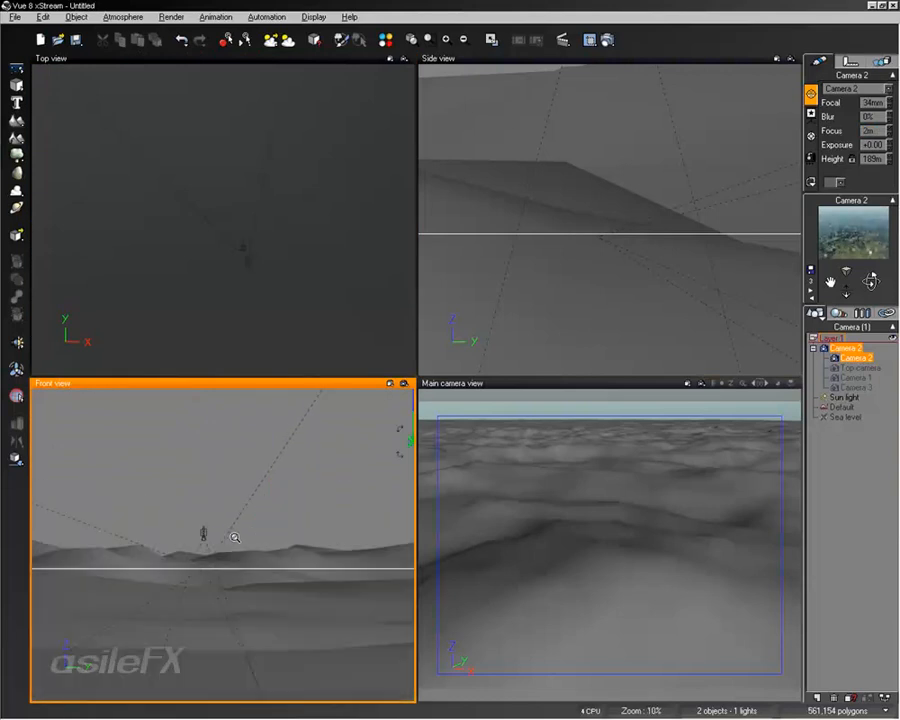
{"action": "right_click_drag", "start_coordinate": [232, 534], "coordinate": [215, 563]}
{"action": "scroll", "coordinate": [334, 550], "scroll_direction": "up", "scroll_amount": 6}
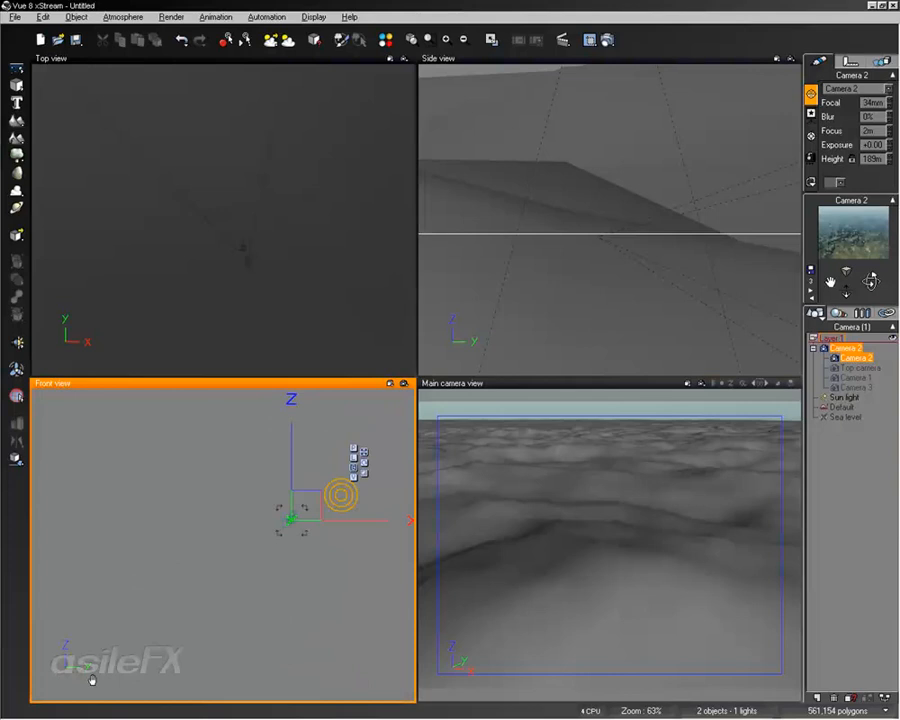
{"action": "double_click", "coordinate": [872, 131]}
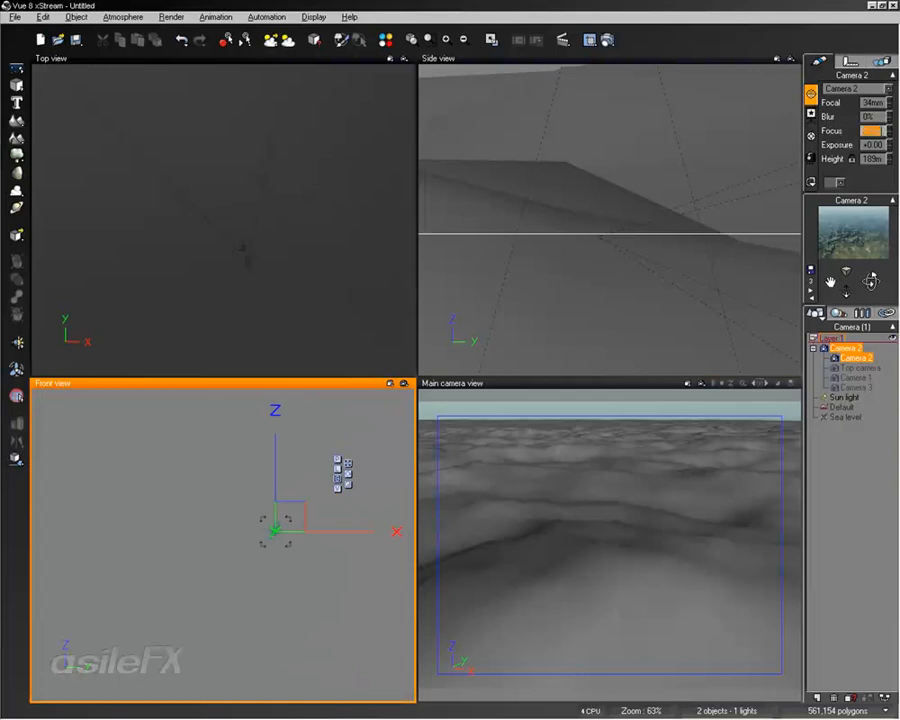
{"action": "right_click_drag", "start_coordinate": [311, 587], "coordinate": [740, 308]}
{"action": "right_click_drag", "start_coordinate": [490, 447], "coordinate": [329, 566]}
{"action": "left_click", "coordinate": [889, 129]}
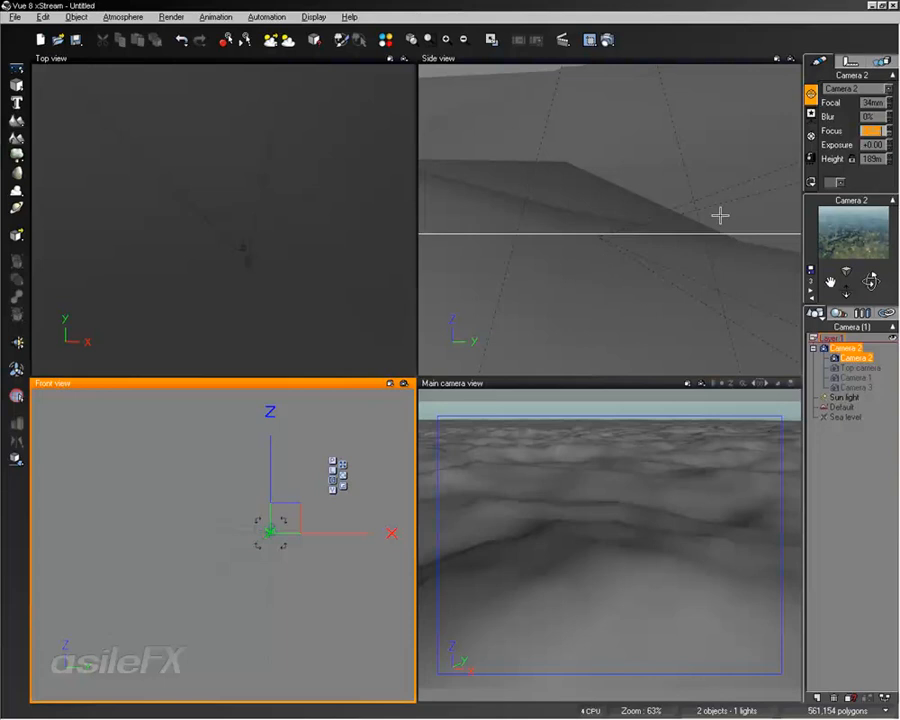
{"action": "left_click", "coordinate": [657, 512]}
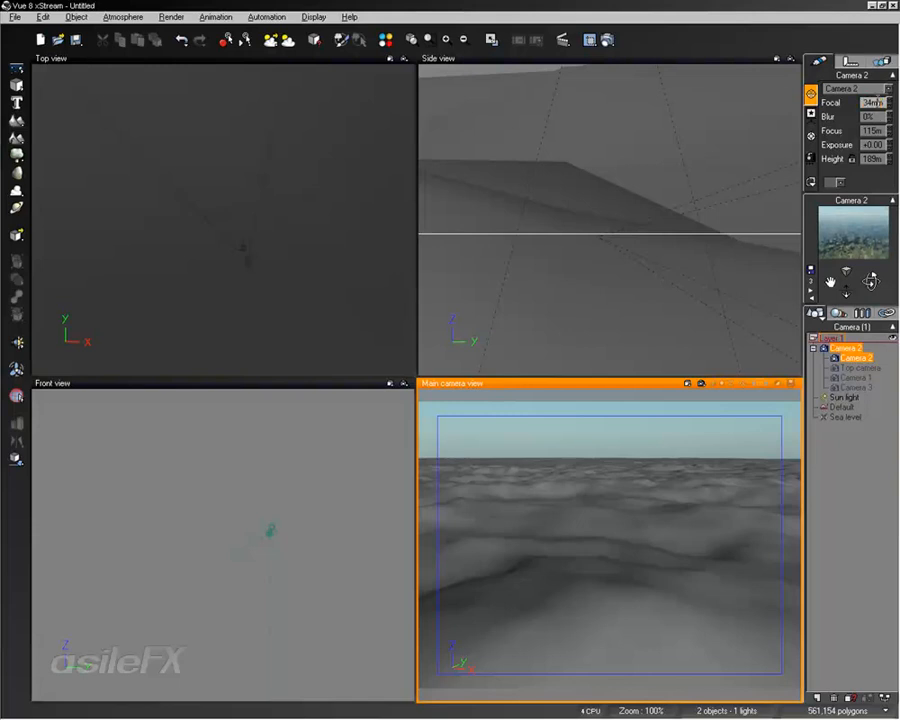
Enable Show camera FoV in Object Properties in the display options
{"action": "left_click", "coordinate": [870, 103]}
{"action": "left_click", "coordinate": [15, 16]}
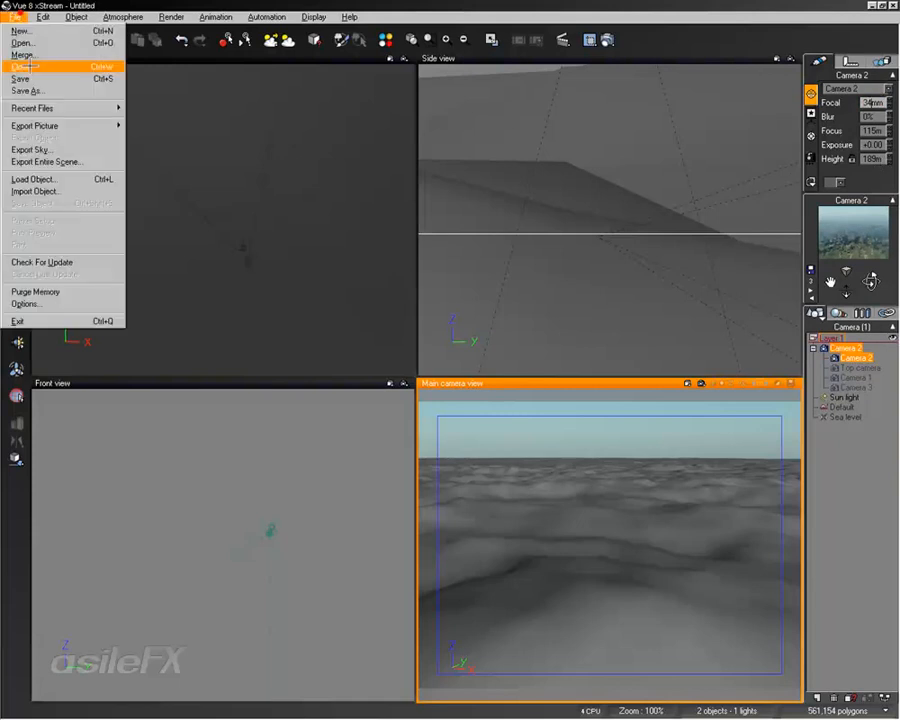
{"action": "left_click", "coordinate": [44, 302]}
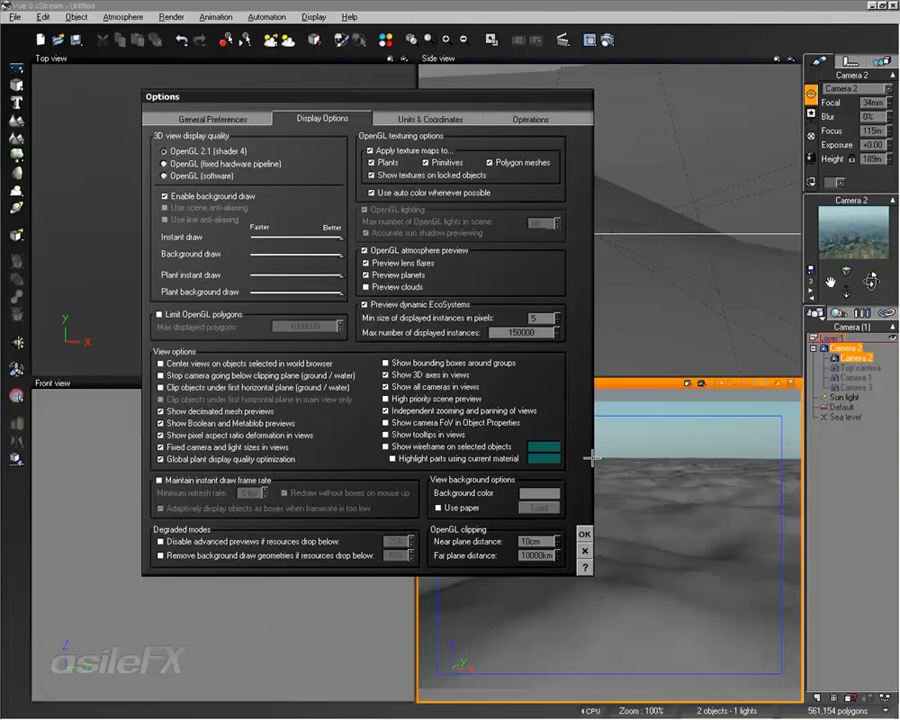
{"action": "left_click", "coordinate": [420, 422]}
{"action": "left_click", "coordinate": [584, 534]}
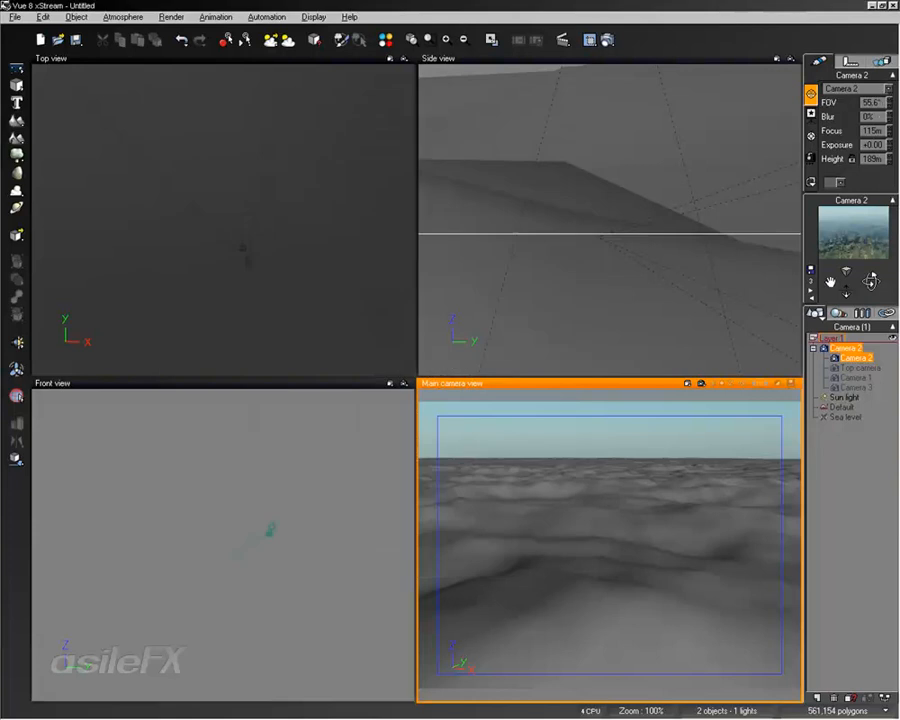
Turn Show camera FoV in Object Properties off again in the display options
{"action": "left_click", "coordinate": [14, 17]}
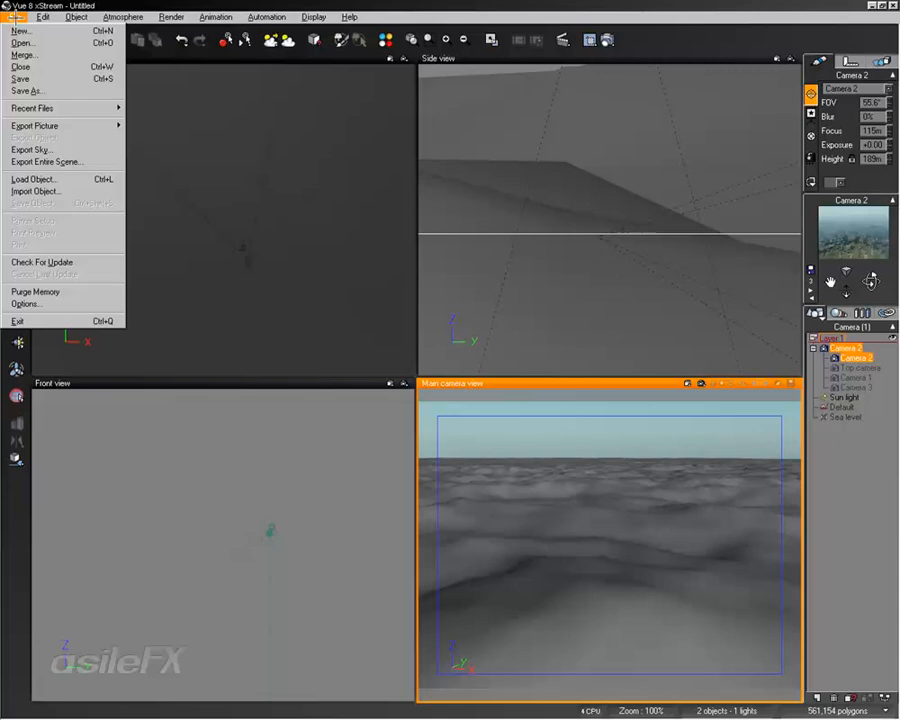
{"action": "left_click", "coordinate": [48, 303]}
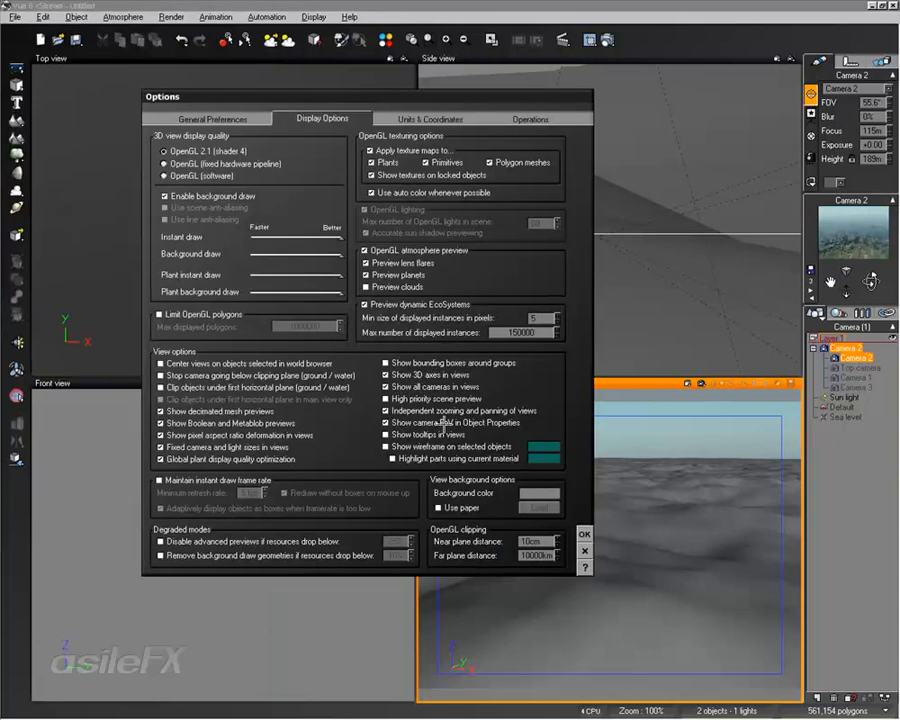
{"action": "left_click", "coordinate": [585, 534]}
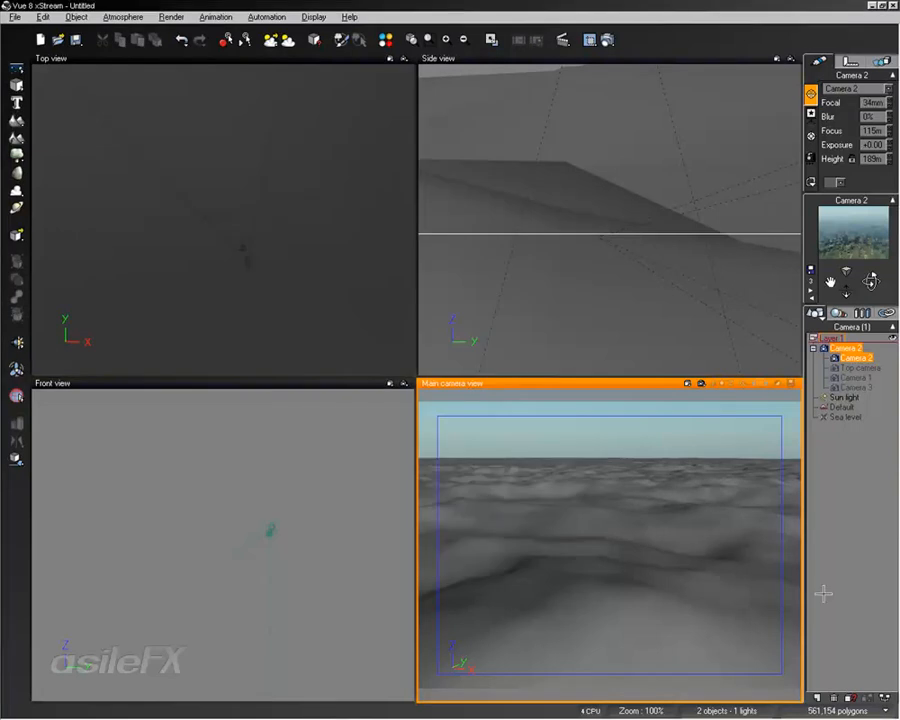
Open the object graph of Camera 2 in the Function Editor and add a Constant Number node above the Focal output
{"action": "left_click", "coordinate": [884, 698]}
{"action": "right_click_drag", "start_coordinate": [513, 374], "coordinate": [448, 353]}
{"action": "left_click", "coordinate": [458, 457]}
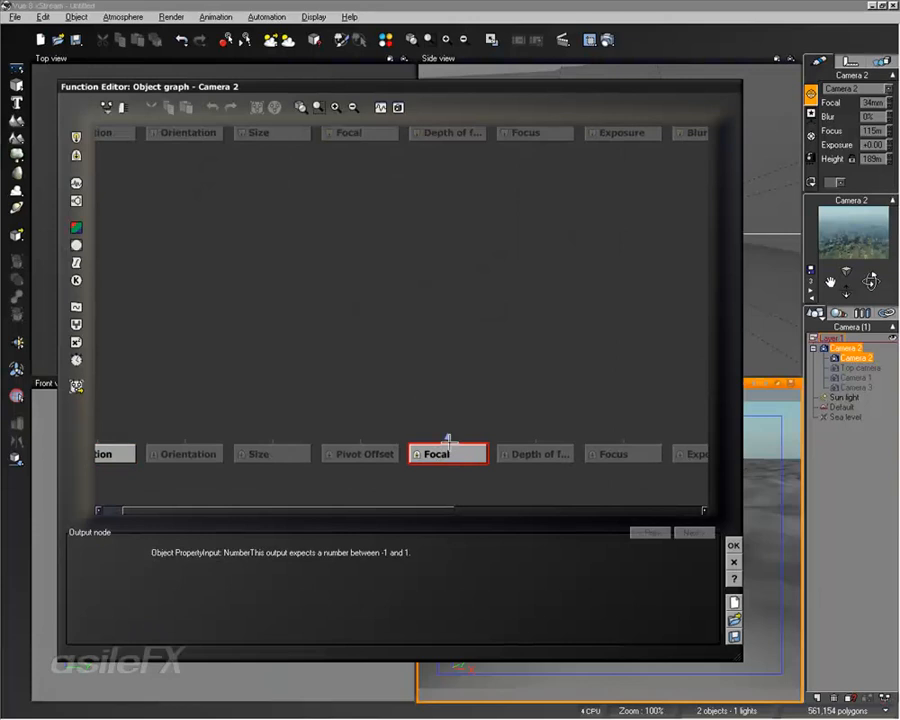
{"action": "left_click", "coordinate": [412, 346]}
{"action": "left_click", "coordinate": [270, 532]}
{"action": "left_click", "coordinate": [236, 567]}
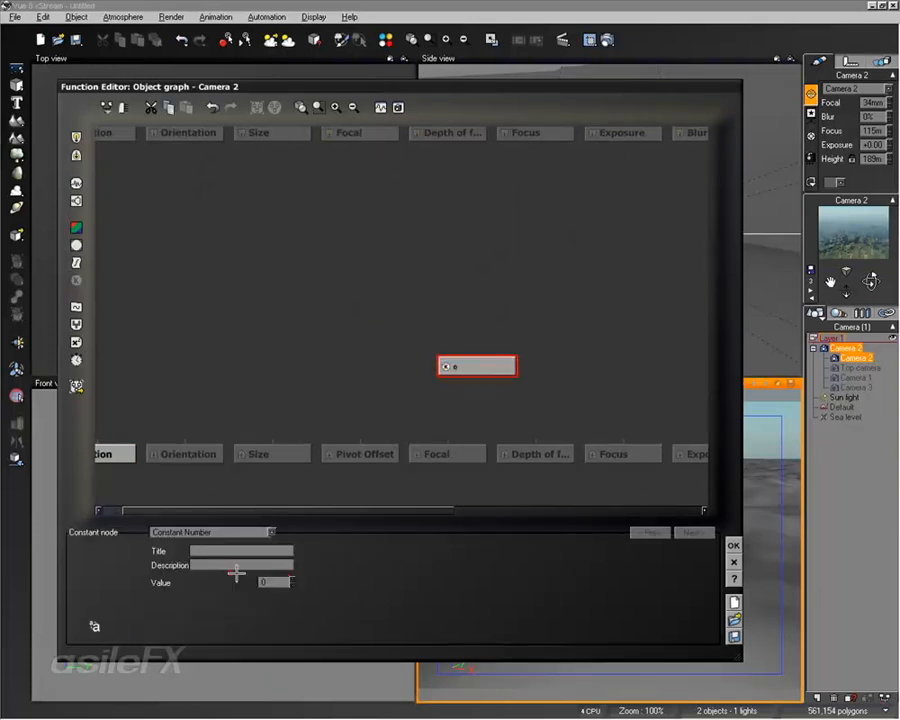
Set the constant's value to 65, connect it to the Focal output and move the node further above that output
{"action": "left_click", "coordinate": [272, 582]}
{"action": "type", "text": "65"}
{"action": "left_click_drag", "start_coordinate": [446, 440], "coordinate": [476, 377]}
{"action": "left_click_drag", "start_coordinate": [490, 366], "coordinate": [478, 281]}
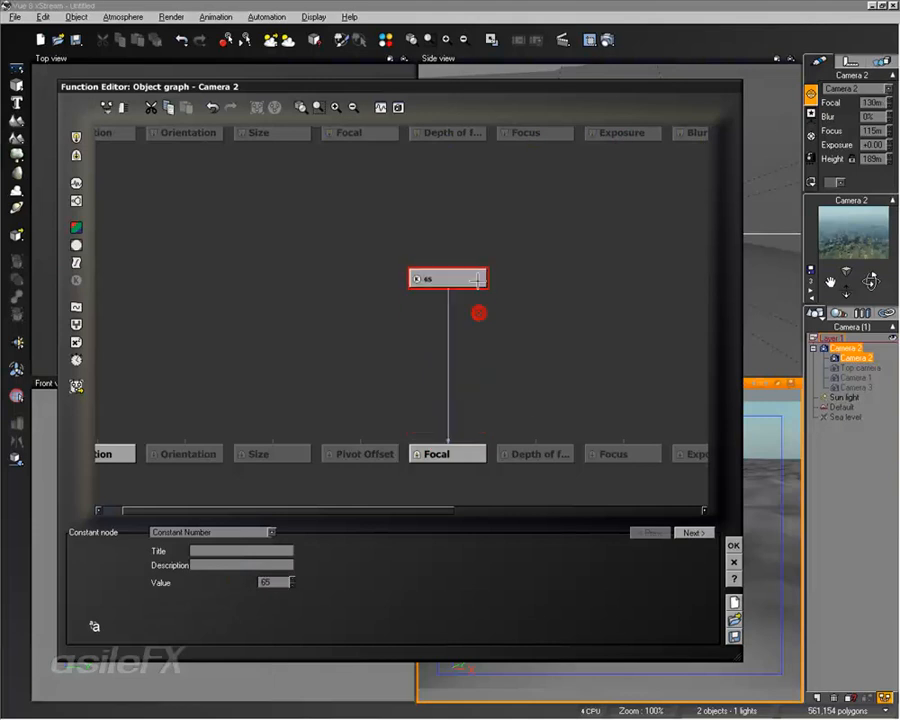
Insert a combiner node into the link between the constant and the Focal output and set its type to Divide
{"action": "left_click", "coordinate": [447, 340]}
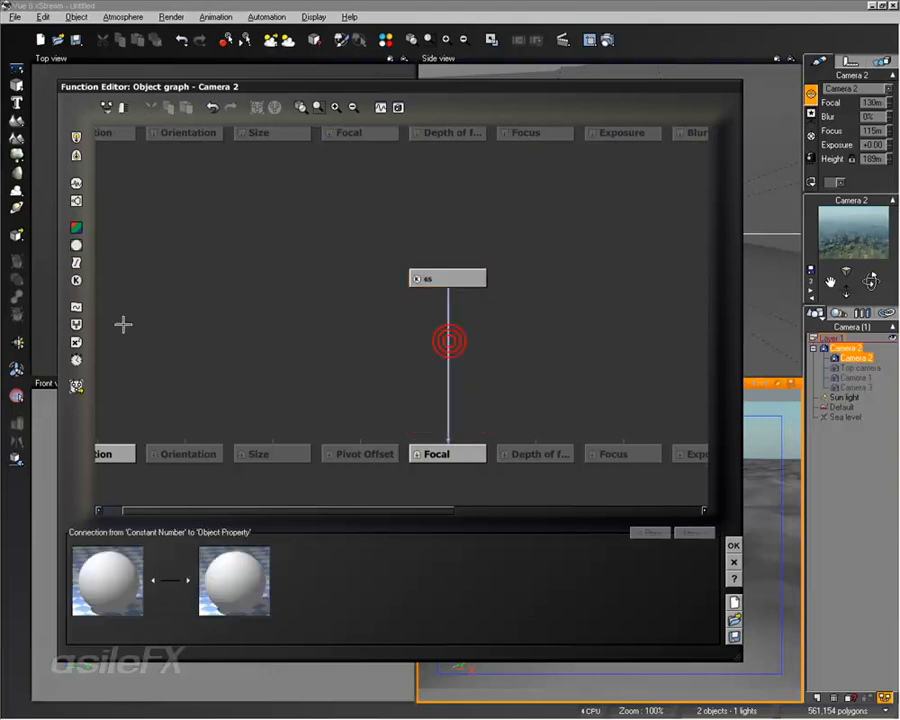
{"action": "left_click", "coordinate": [76, 307]}
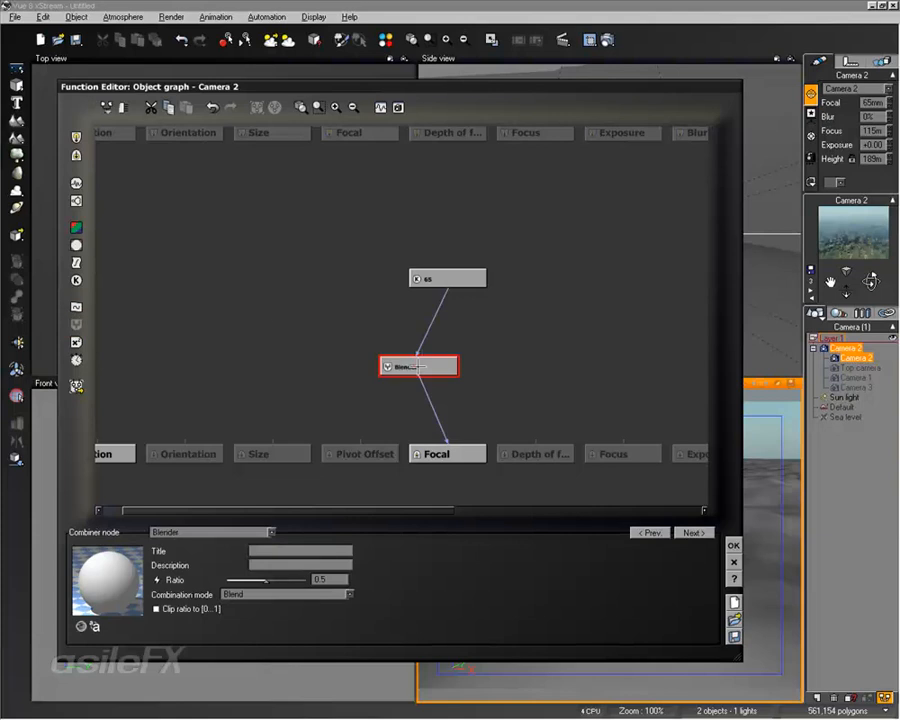
{"action": "left_click", "coordinate": [270, 532]}
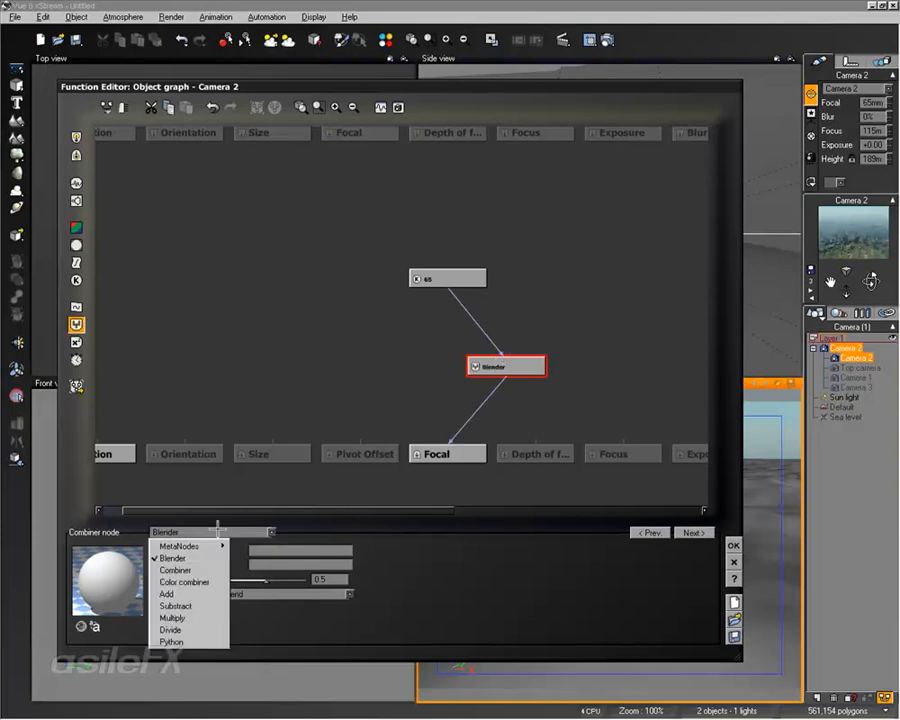
{"action": "left_click", "coordinate": [211, 627]}
Add a second Constant Number node, set its value to 2 and connect it to the Divide node's second input
{"action": "left_click", "coordinate": [565, 284]}
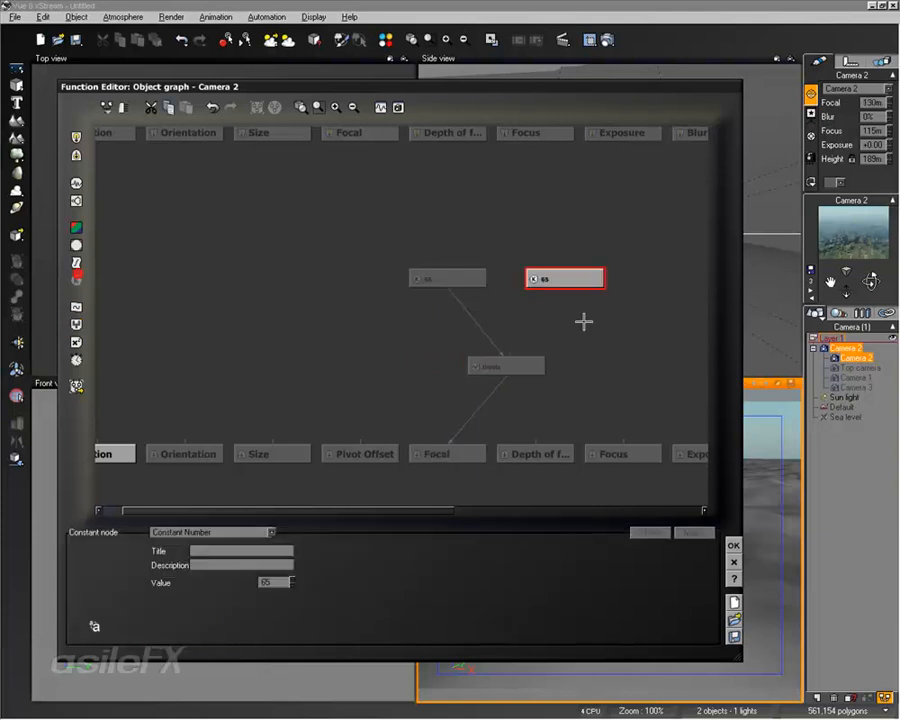
{"action": "left_click", "coordinate": [253, 581]}
{"action": "type", "text": "2"}
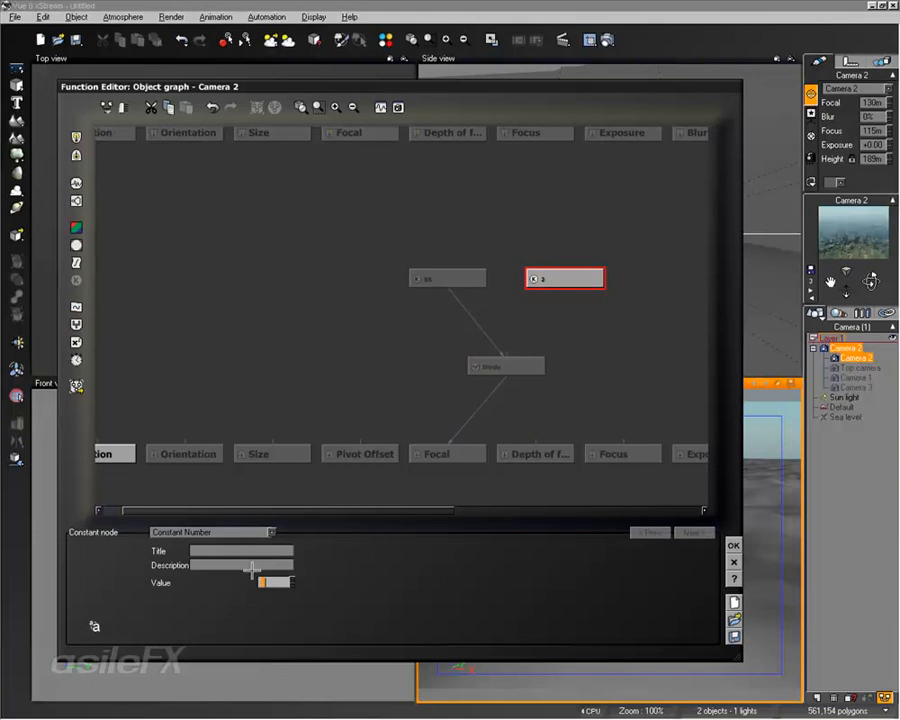
{"action": "left_click_drag", "start_coordinate": [509, 354], "coordinate": [566, 280]}
Check the links from both constants to the Divide node and move the constant 2 node close above Divide
{"action": "left_click", "coordinate": [460, 332]}
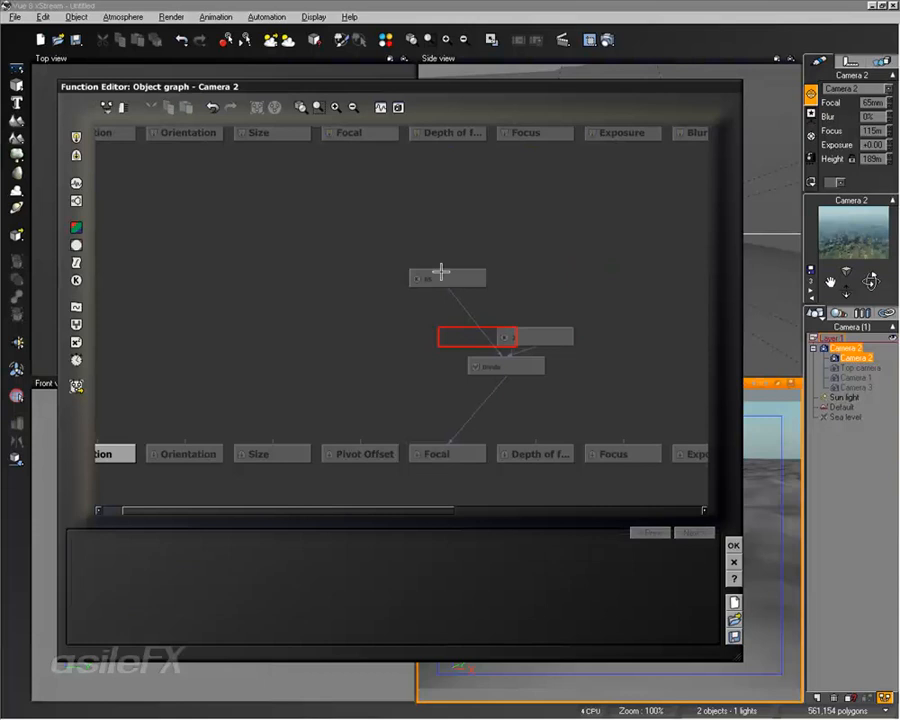
{"action": "left_click", "coordinate": [440, 271]}
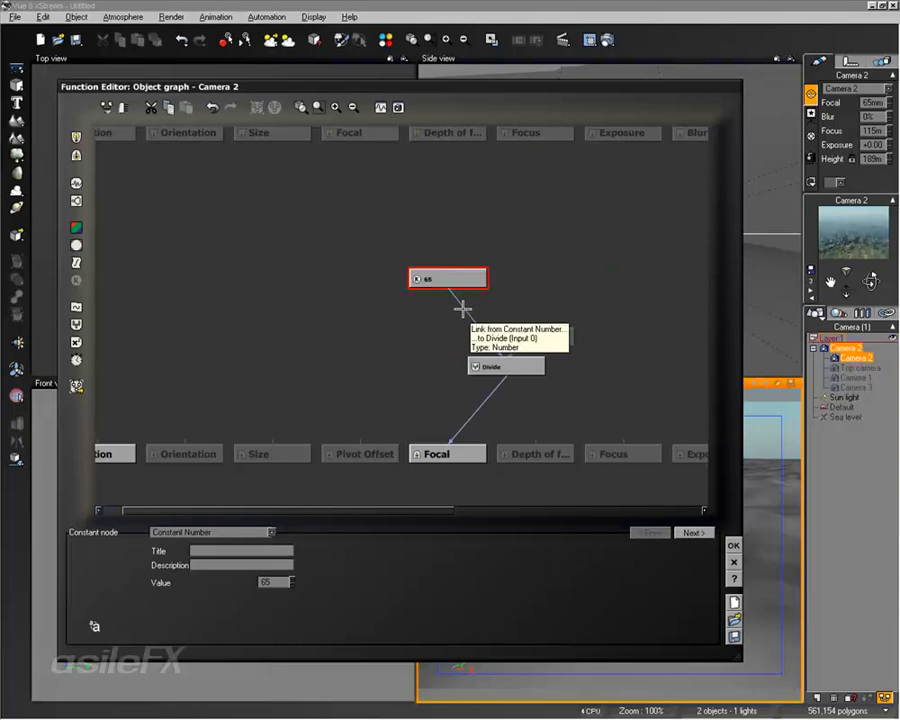
{"action": "left_click", "coordinate": [537, 328]}
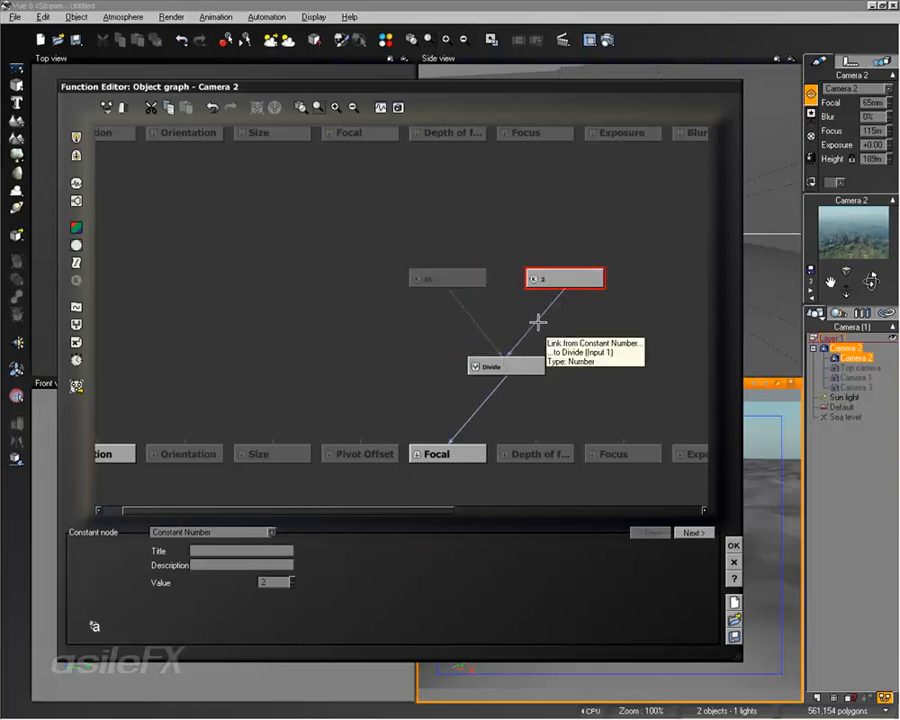
{"action": "left_click_drag", "start_coordinate": [586, 278], "coordinate": [548, 343]}
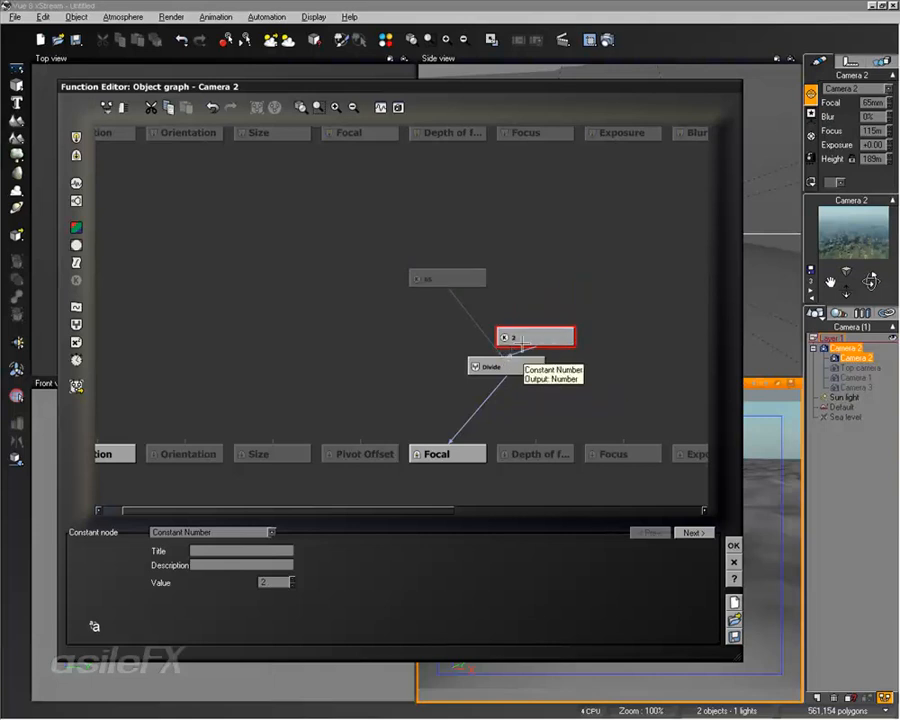
Move the 65 constant directly above the other two nodes and set its value to 35
{"action": "left_click", "coordinate": [458, 279]}
{"action": "left_click_drag", "start_coordinate": [455, 281], "coordinate": [527, 234]}
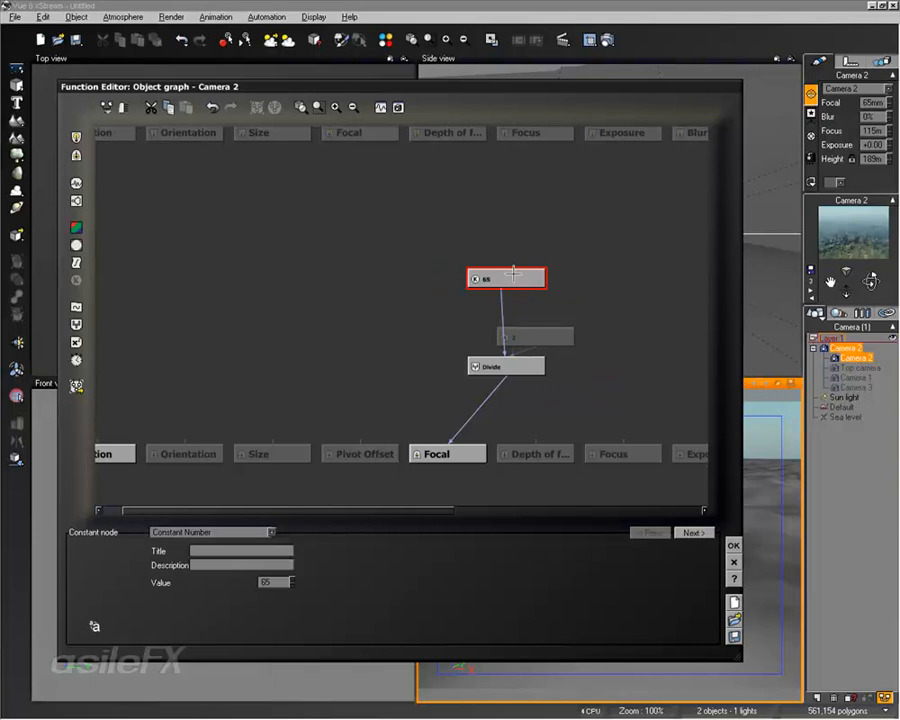
{"action": "left_click", "coordinate": [266, 582]}
{"action": "left_click_drag", "start_coordinate": [503, 279], "coordinate": [533, 311]}
Group the two constants and the Divide node into a MetaNode and place it straight above the Focal output
{"action": "left_click", "coordinate": [591, 392]}
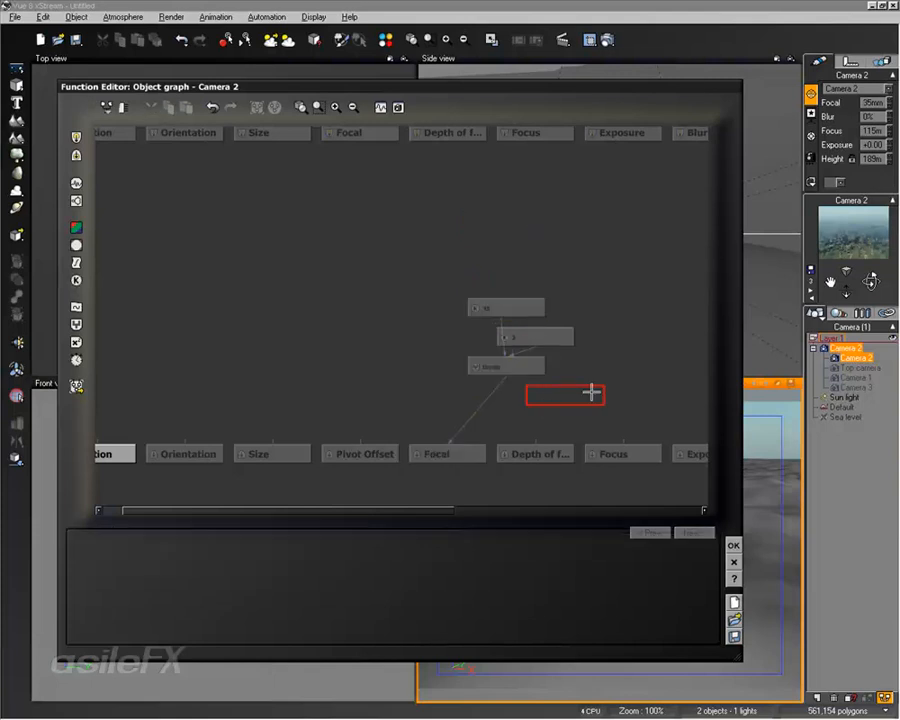
{"action": "left_click_drag", "start_coordinate": [591, 392], "coordinate": [416, 290]}
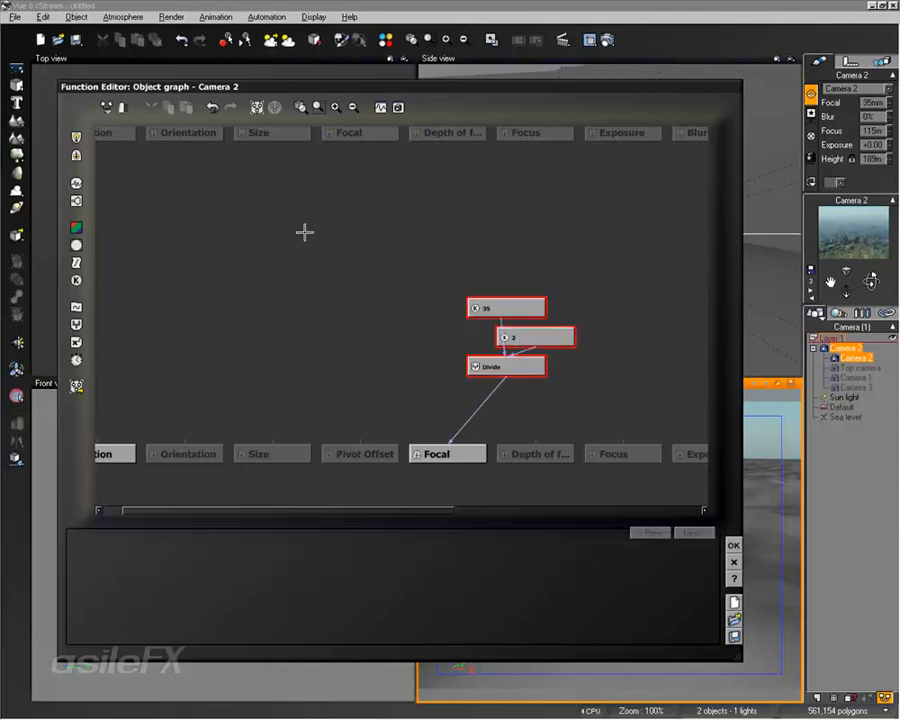
{"action": "left_click", "coordinate": [257, 107]}
{"action": "left_click_drag", "start_coordinate": [520, 364], "coordinate": [420, 337]}
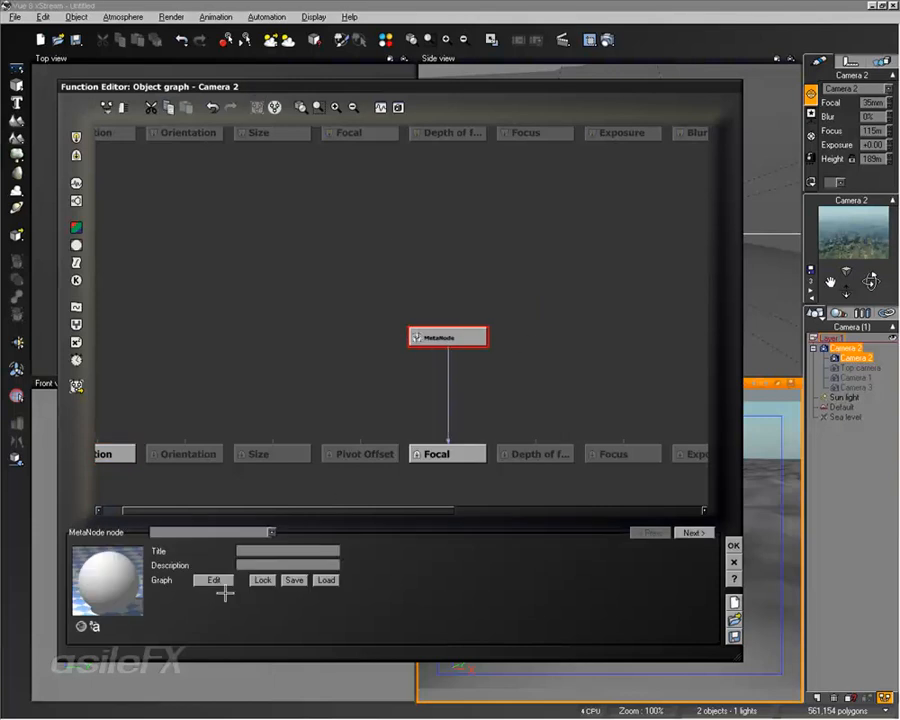
Open the MetaNode's graph and publish the 35 constant's value as Focal Length in the group Camera
{"action": "left_click", "coordinate": [211, 582]}
{"action": "left_click", "coordinate": [405, 355]}
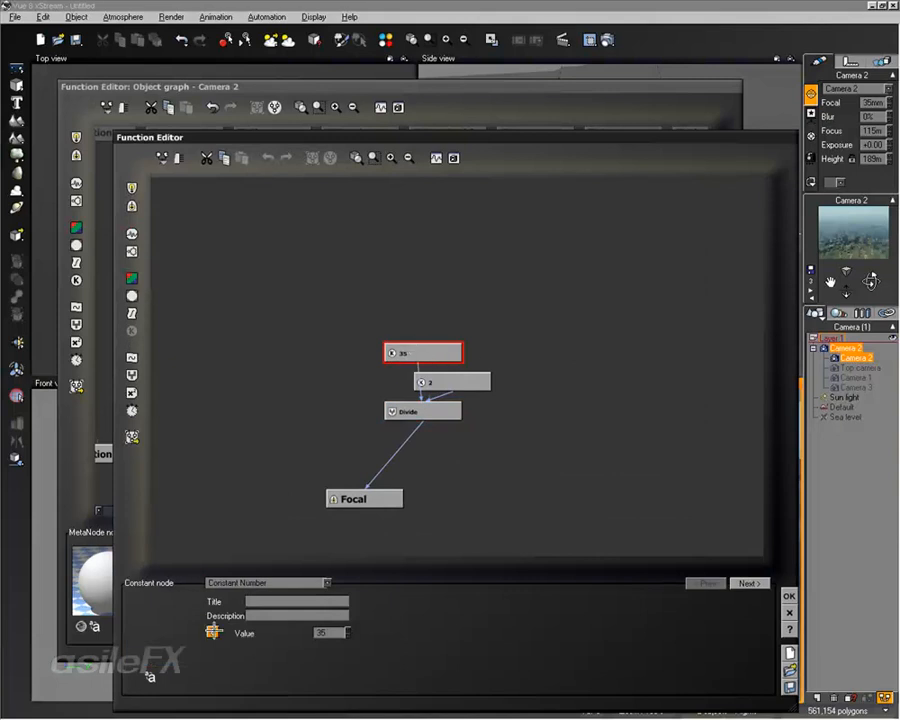
{"action": "left_click", "coordinate": [212, 632]}
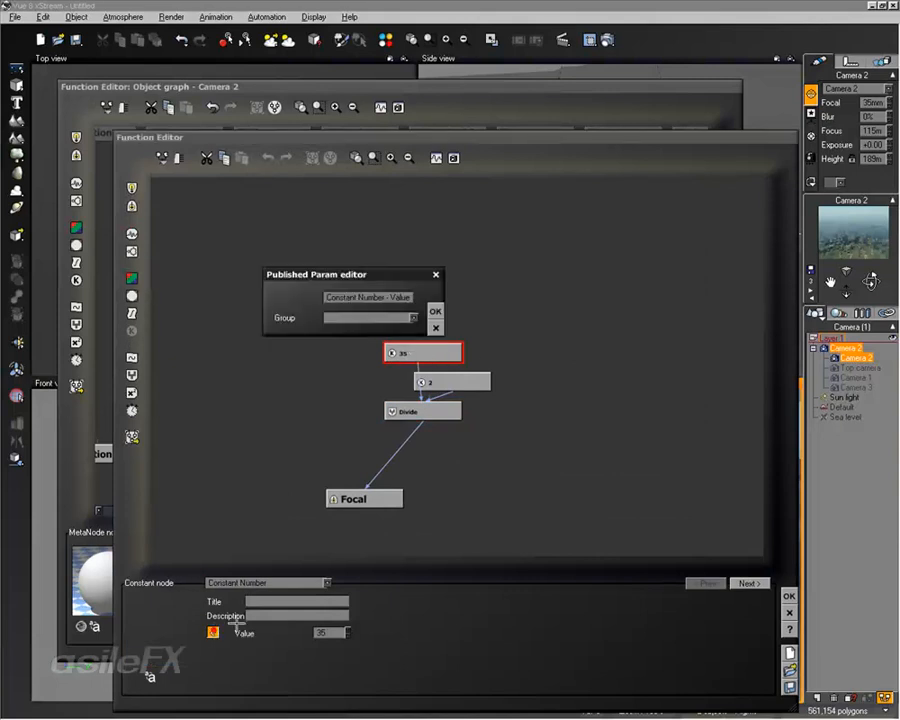
{"action": "double_click", "coordinate": [381, 292]}
{"action": "type", "text": "Focal"}
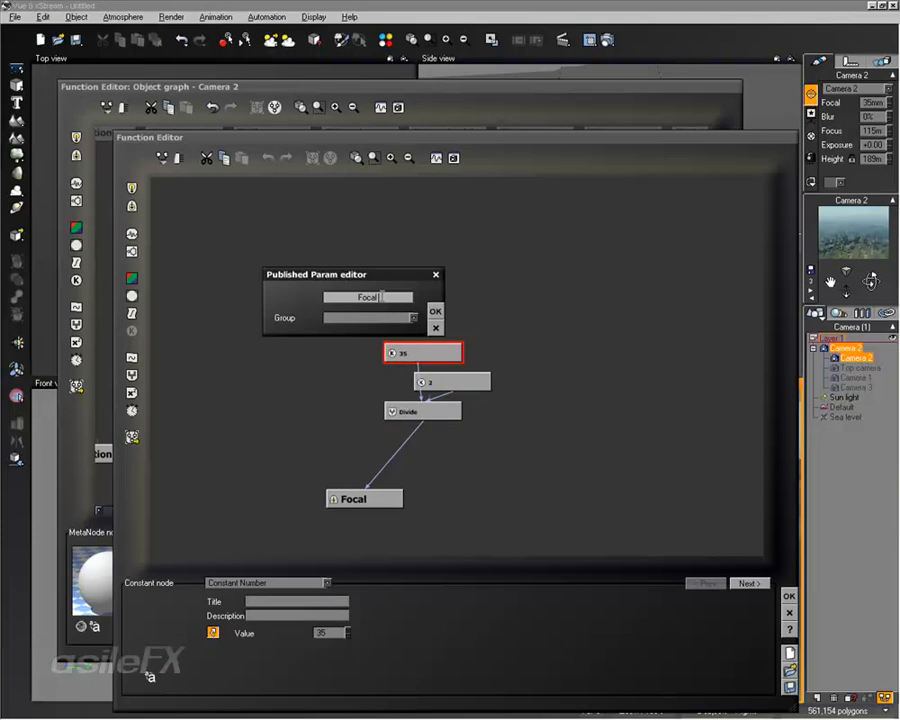
{"action": "type", "text": " Length"}
{"action": "left_click", "coordinate": [392, 317]}
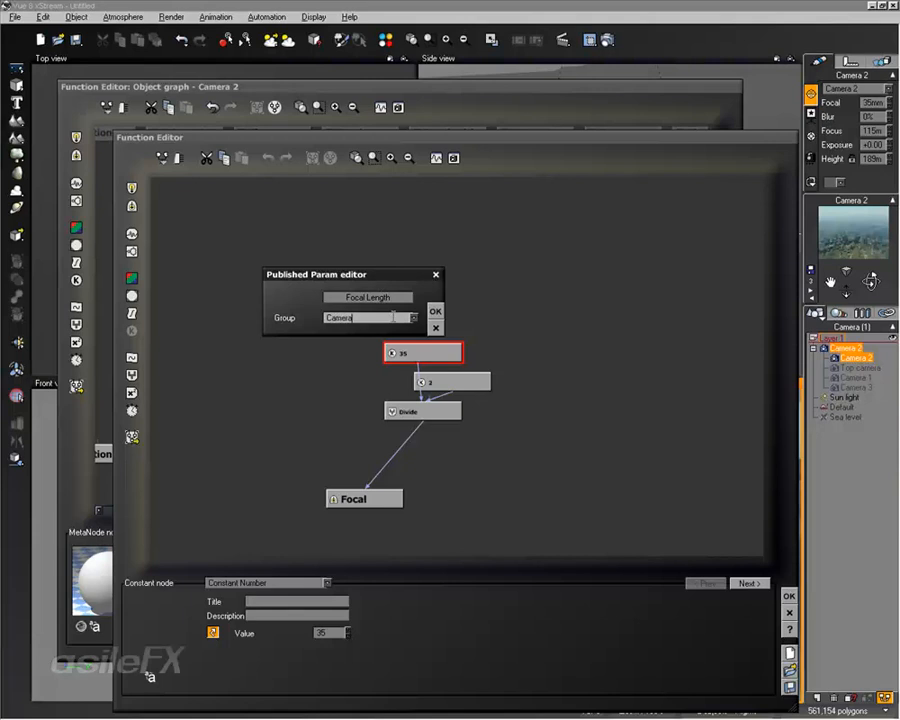
{"action": "left_click", "coordinate": [434, 310]}
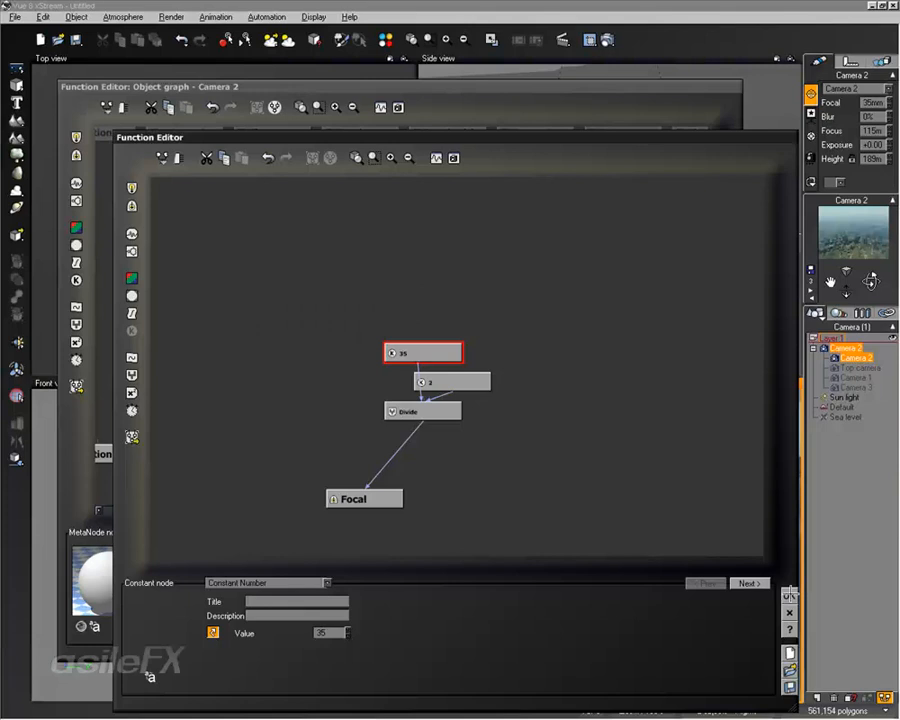
{"action": "left_click", "coordinate": [788, 596]}
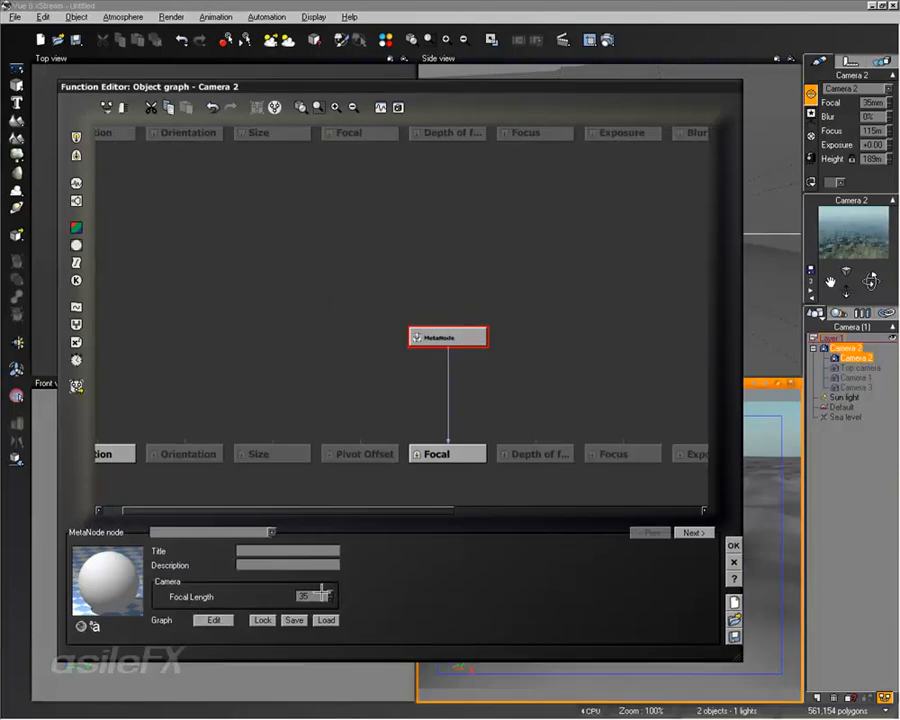
Move the MetaNode up and aside, and save it in the training folder as Focal with the title Focal
{"action": "left_click_drag", "start_coordinate": [445, 336], "coordinate": [387, 306]}
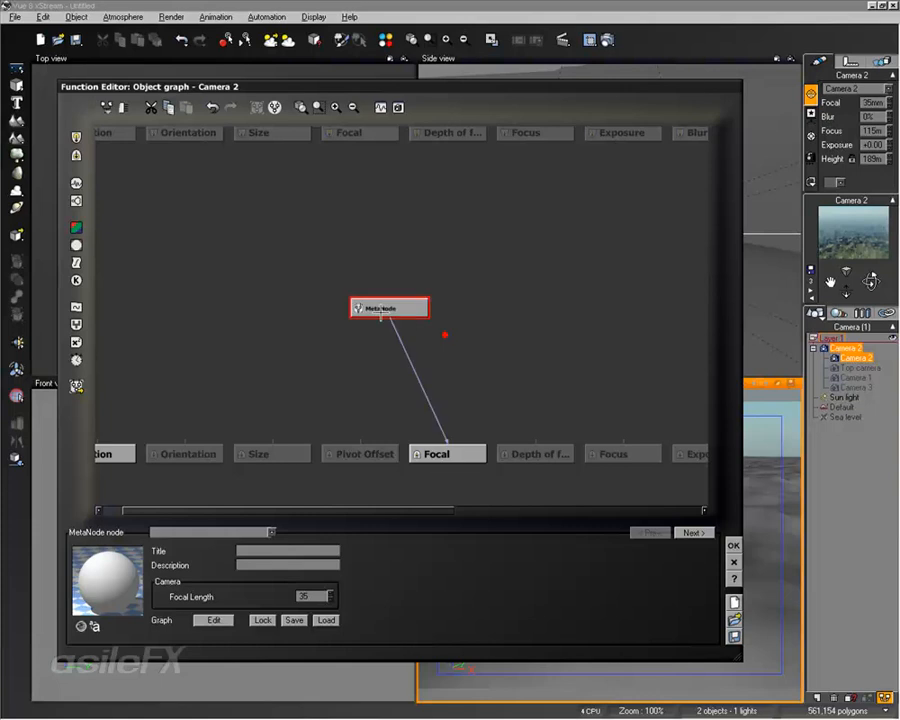
{"action": "left_click", "coordinate": [294, 620]}
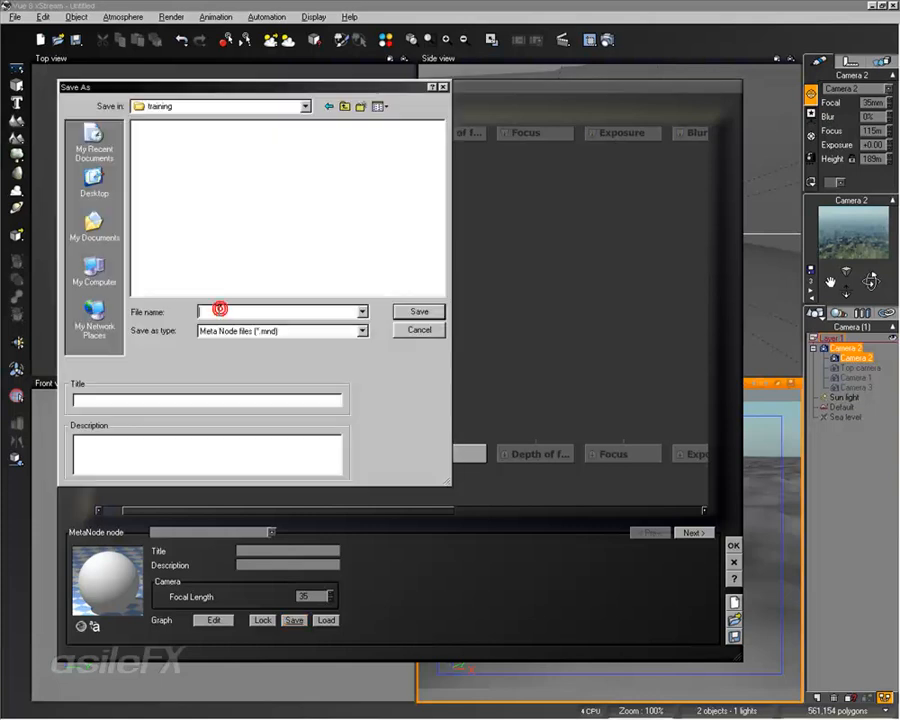
{"action": "type", "text": "Focal"}
{"action": "double_click", "coordinate": [227, 312]}
{"action": "key", "text": "ctrl+c"}
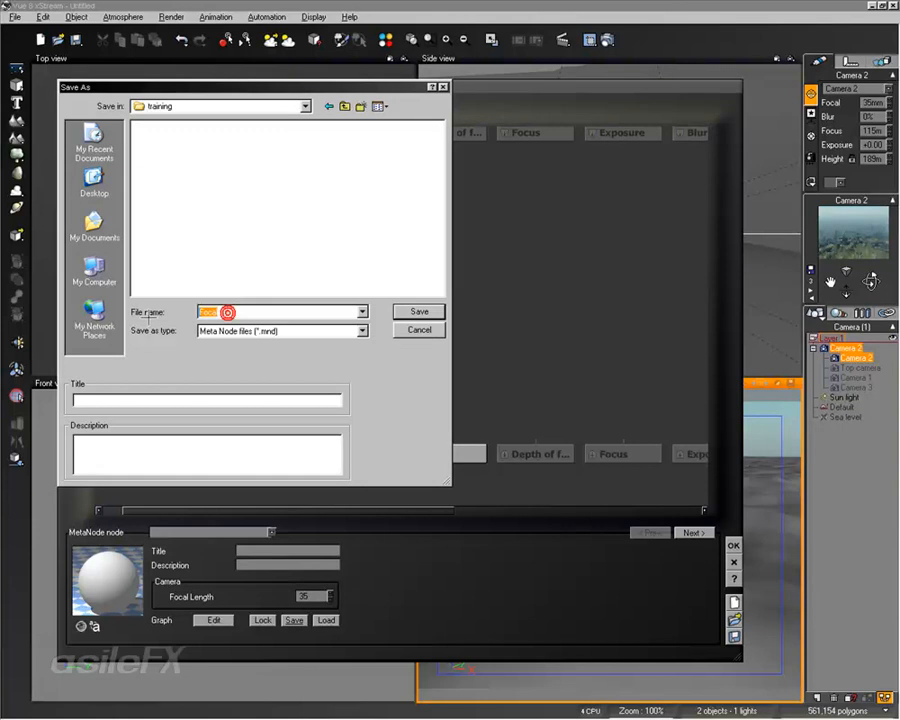
{"action": "left_click", "coordinate": [124, 403]}
{"action": "key", "text": "ctrl+v"}
{"action": "left_click", "coordinate": [419, 311]}
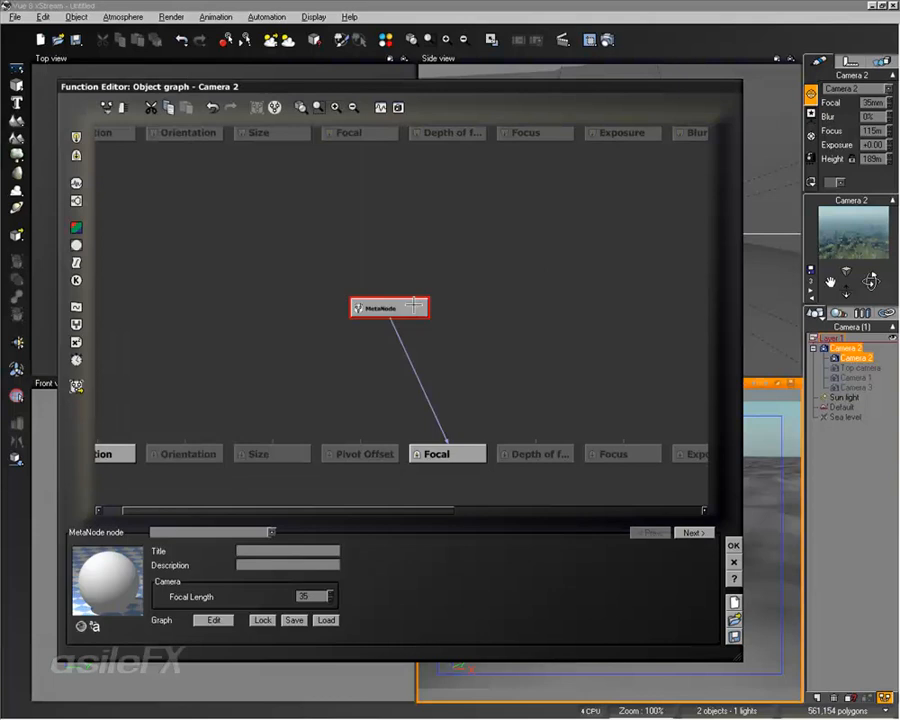
Delete the MetaNode, load Focal.mnd in its place and connect it to the Focal output
{"action": "key", "text": "Delete"}
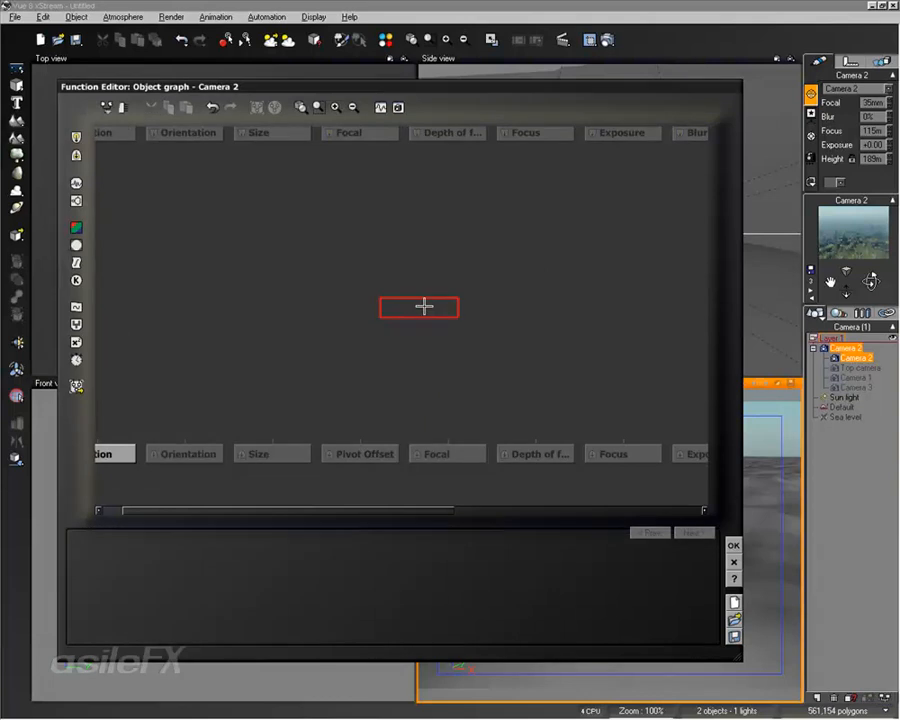
{"action": "right_click", "coordinate": [423, 307]}
{"action": "left_click", "coordinate": [456, 455]}
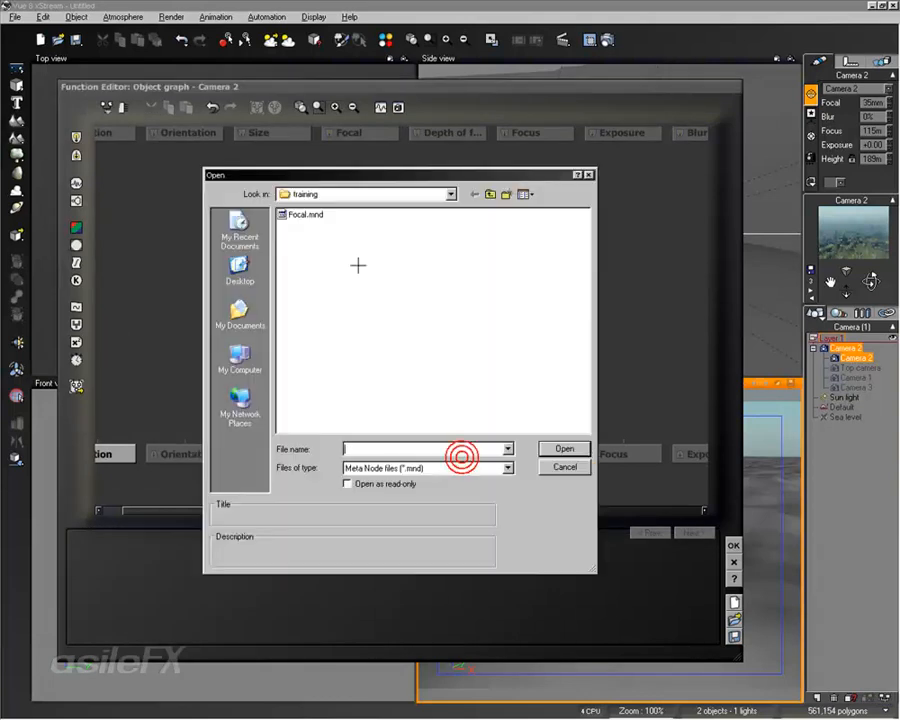
{"action": "double_click", "coordinate": [302, 214]}
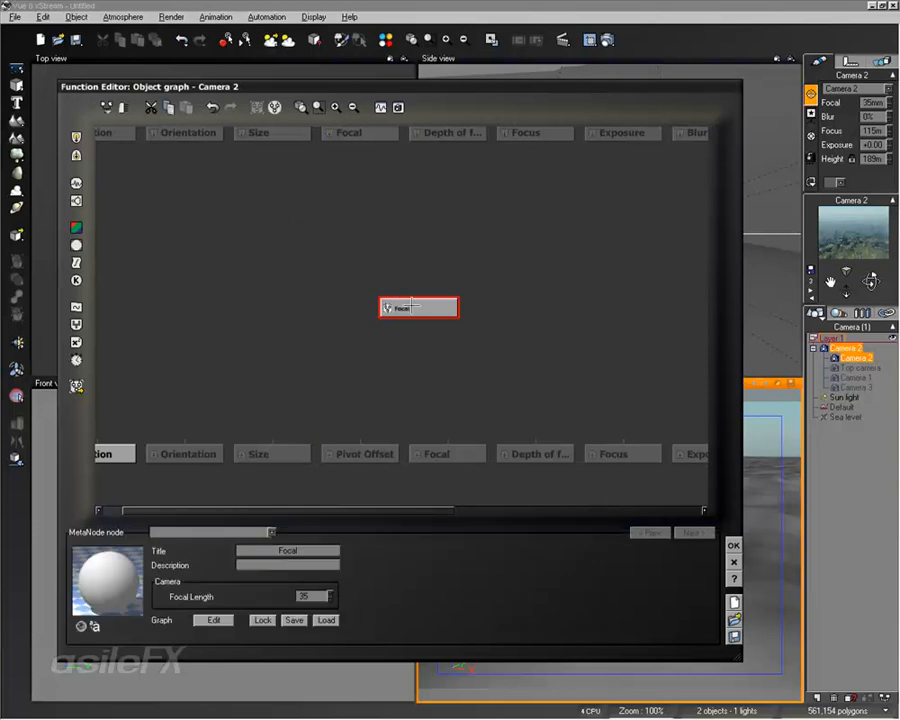
{"action": "left_click_drag", "start_coordinate": [411, 305], "coordinate": [442, 365]}
{"action": "left_click", "coordinate": [447, 440]}
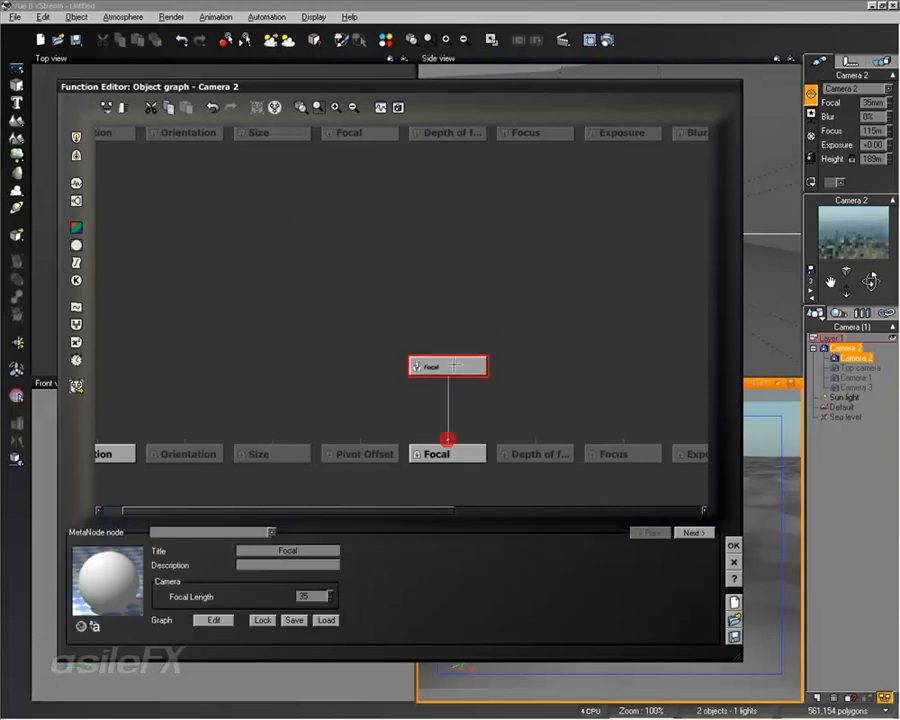
Set the Focal MetaNode's Focal Length to 65, accept the camera graph and deselect the camera
{"action": "left_click", "coordinate": [314, 597]}
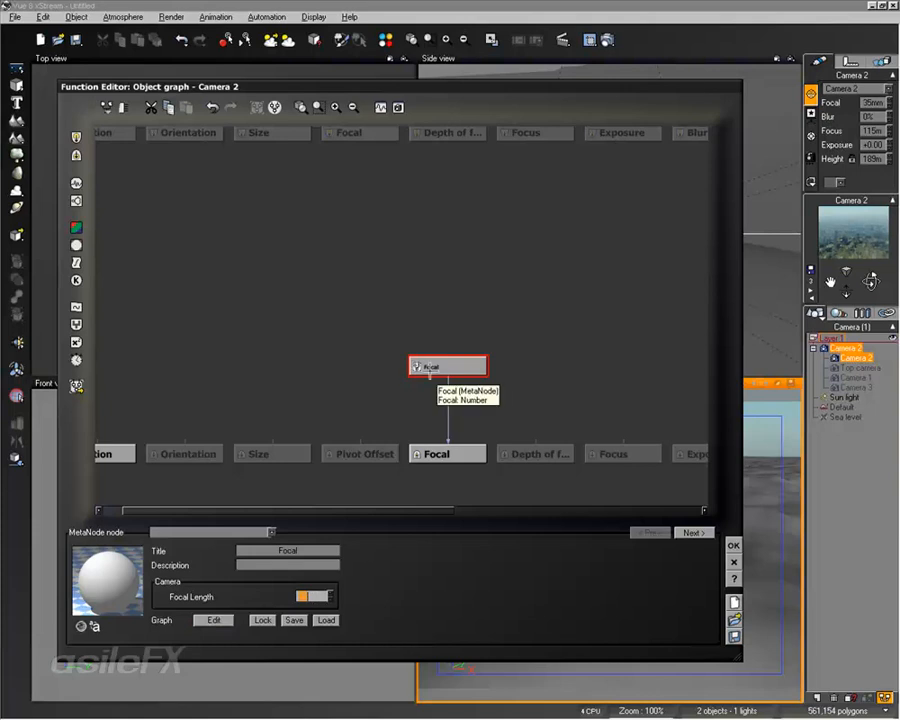
{"action": "type", "text": "65"}
{"action": "key", "text": "Return"}
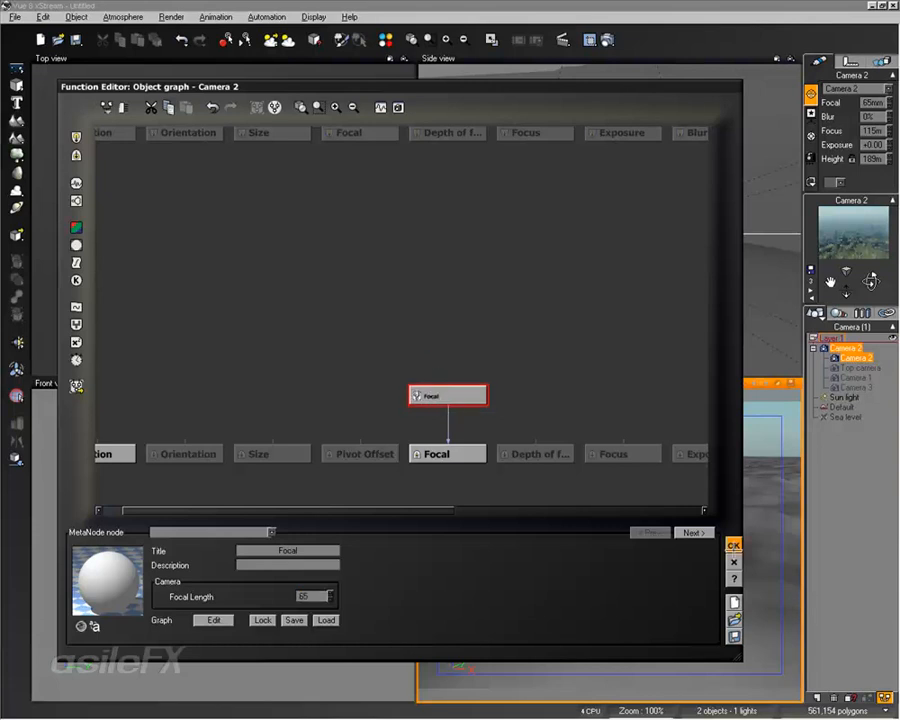
{"action": "left_click", "coordinate": [734, 546]}
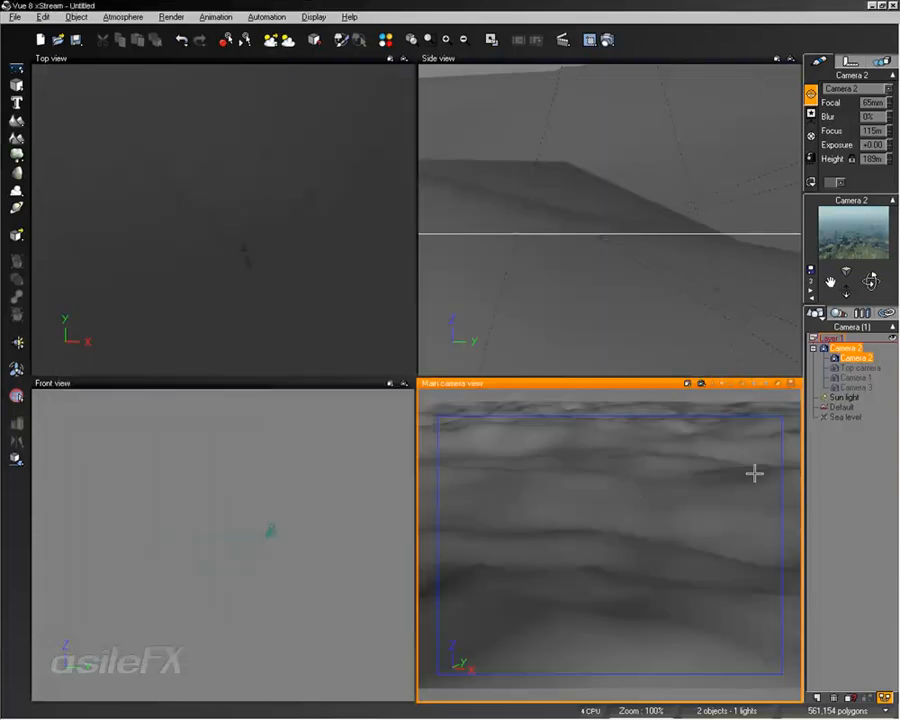
{"action": "left_click", "coordinate": [836, 440]}
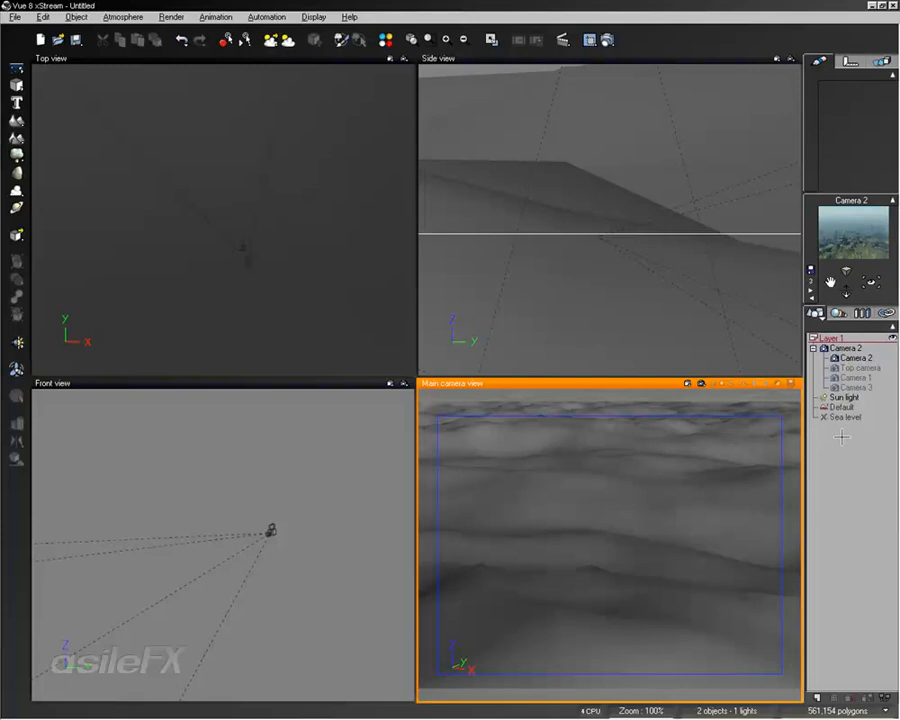
Open the render options, try the Preview and Final quality presets, and select User settings
{"action": "left_click", "coordinate": [617, 44]}
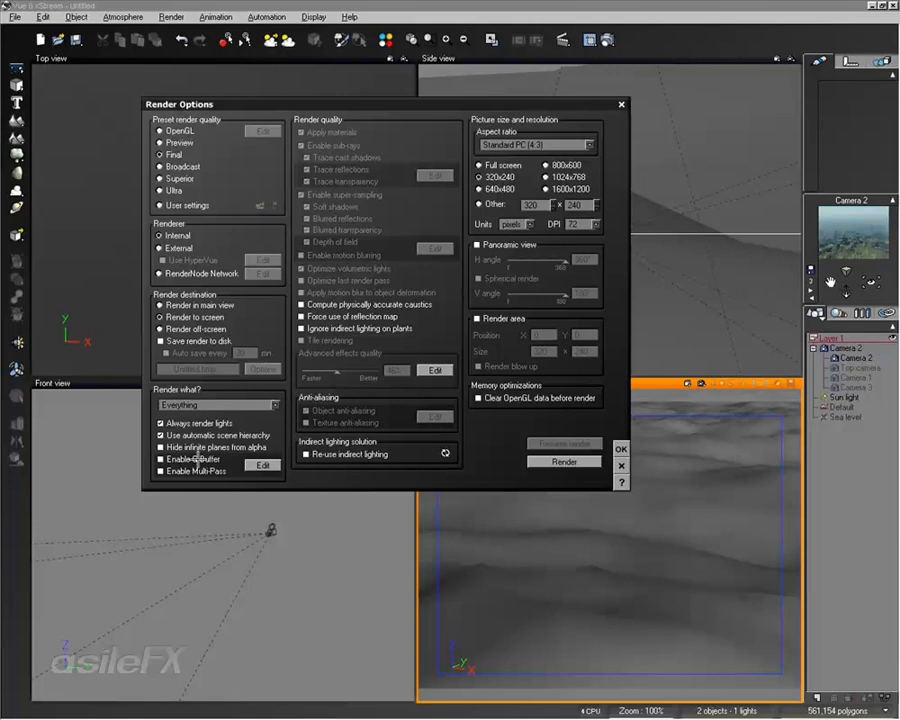
{"action": "left_click", "coordinate": [172, 143]}
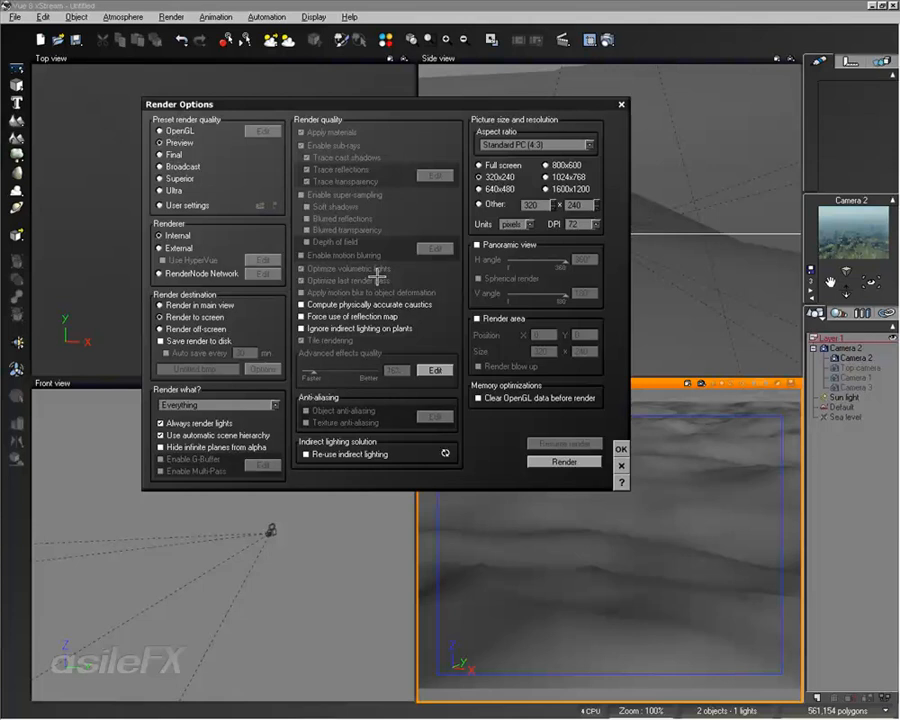
{"action": "left_click", "coordinate": [166, 155]}
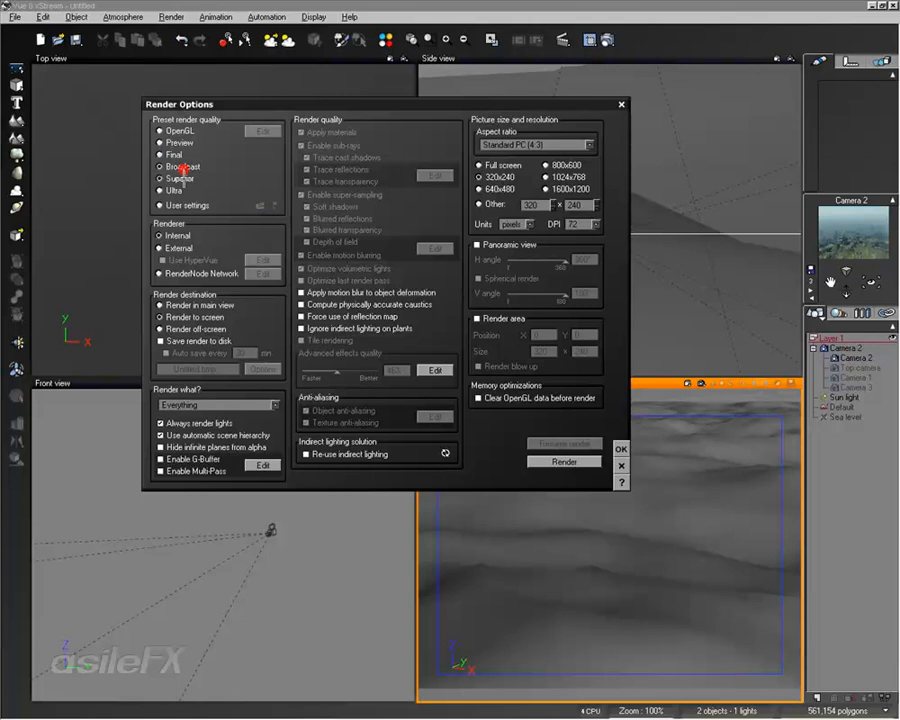
{"action": "left_click", "coordinate": [195, 205]}
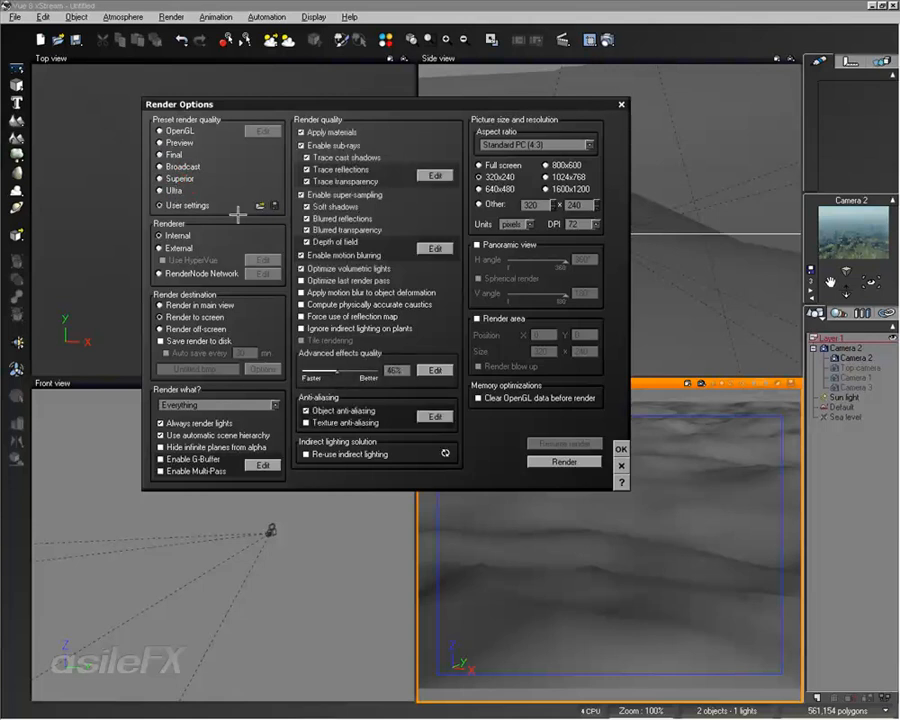
Select the Final quality preset, enable G-Buffer and Multi-Pass output, and open their options
{"action": "left_click", "coordinate": [165, 155]}
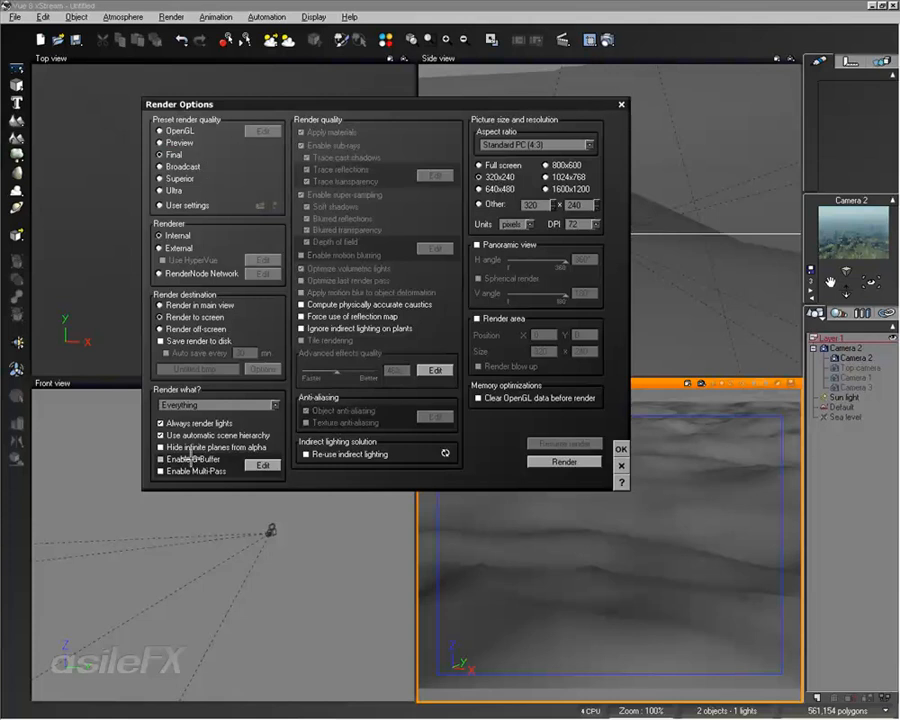
{"action": "left_click", "coordinate": [264, 464]}
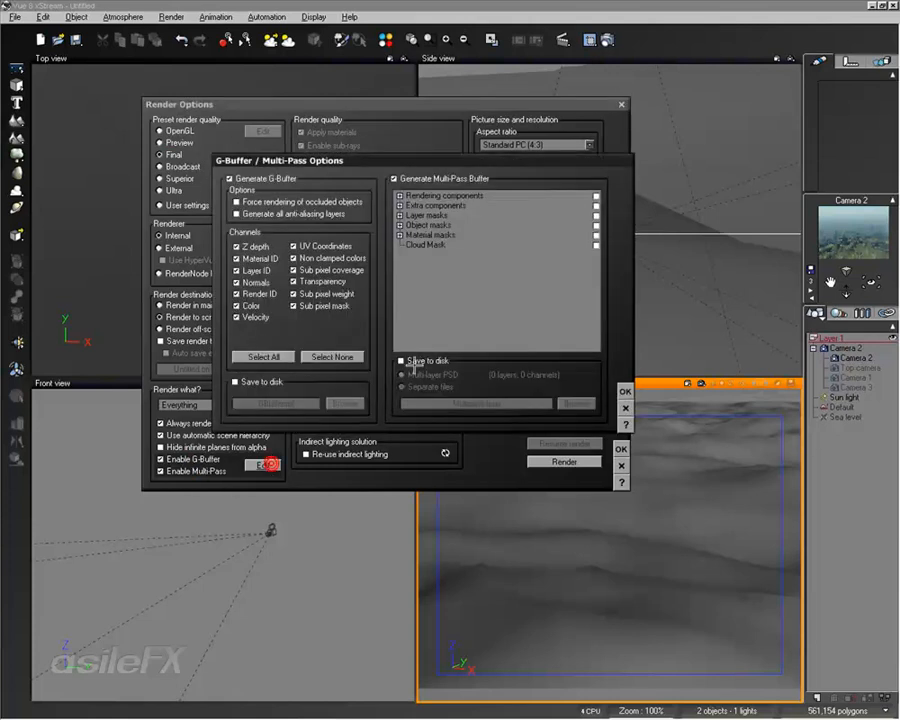
{"action": "left_click_drag", "start_coordinate": [412, 158], "coordinate": [435, 170]}
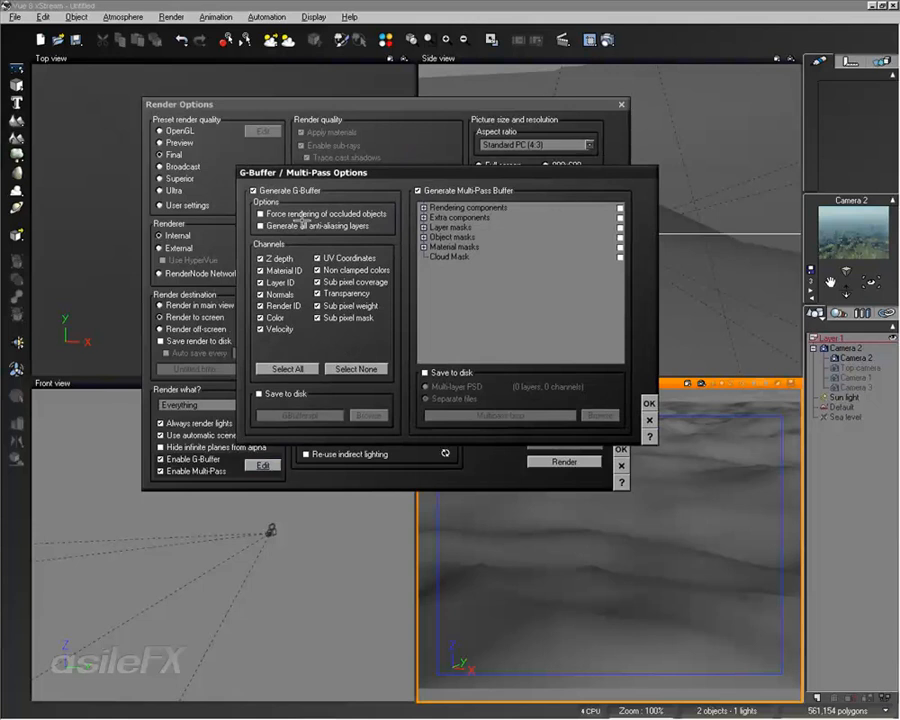
Turn on saving the G-Buffer to disk, inspect its available file formats, and cancel the file selection
{"action": "left_click", "coordinate": [260, 394]}
{"action": "left_click", "coordinate": [368, 415]}
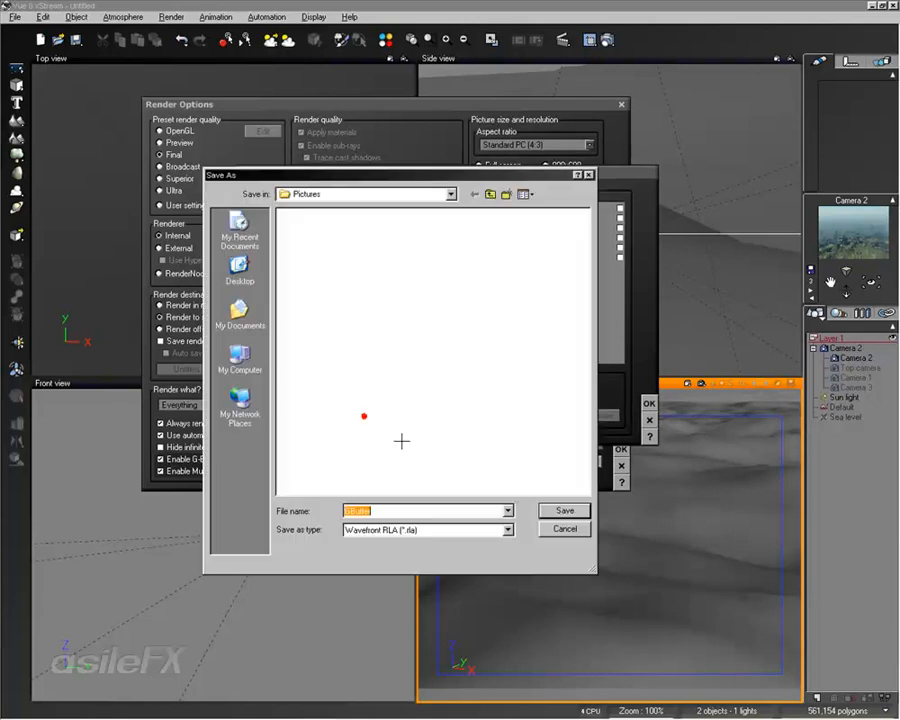
{"action": "left_click", "coordinate": [442, 530]}
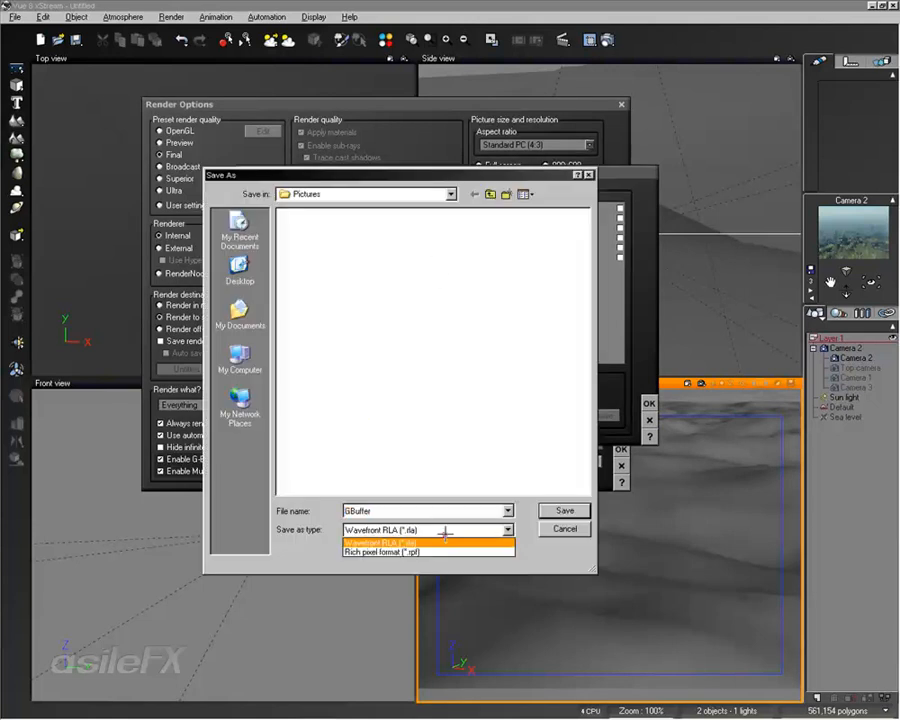
{"action": "left_click", "coordinate": [570, 552]}
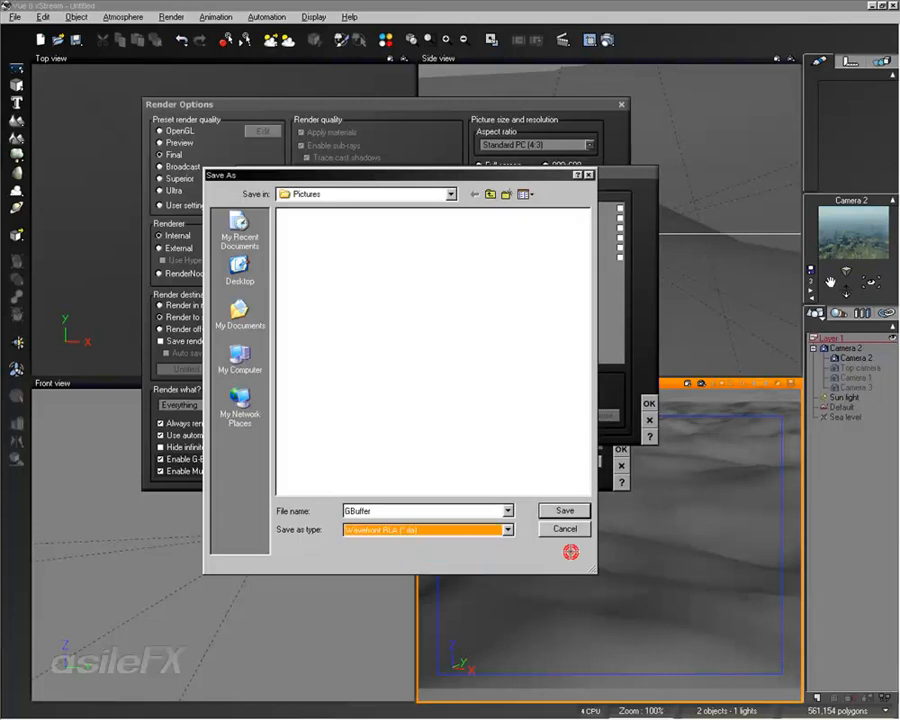
{"action": "left_click", "coordinate": [578, 526]}
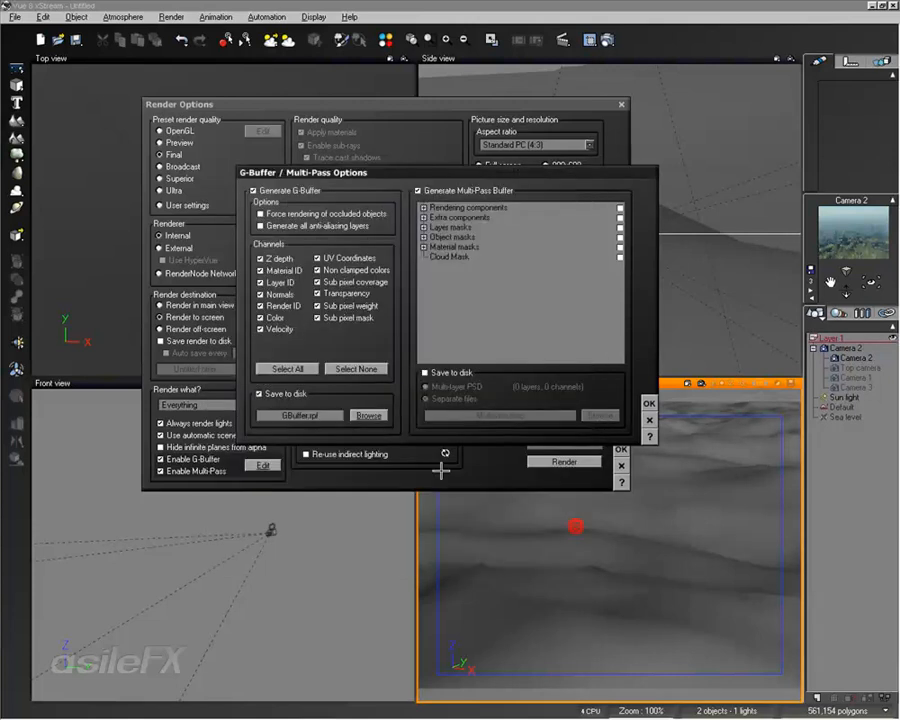
Switch G-Buffer generation off and back on, and expand the rendering components of the multi-pass buffer
{"action": "left_click", "coordinate": [254, 190]}
{"action": "left_click", "coordinate": [419, 190]}
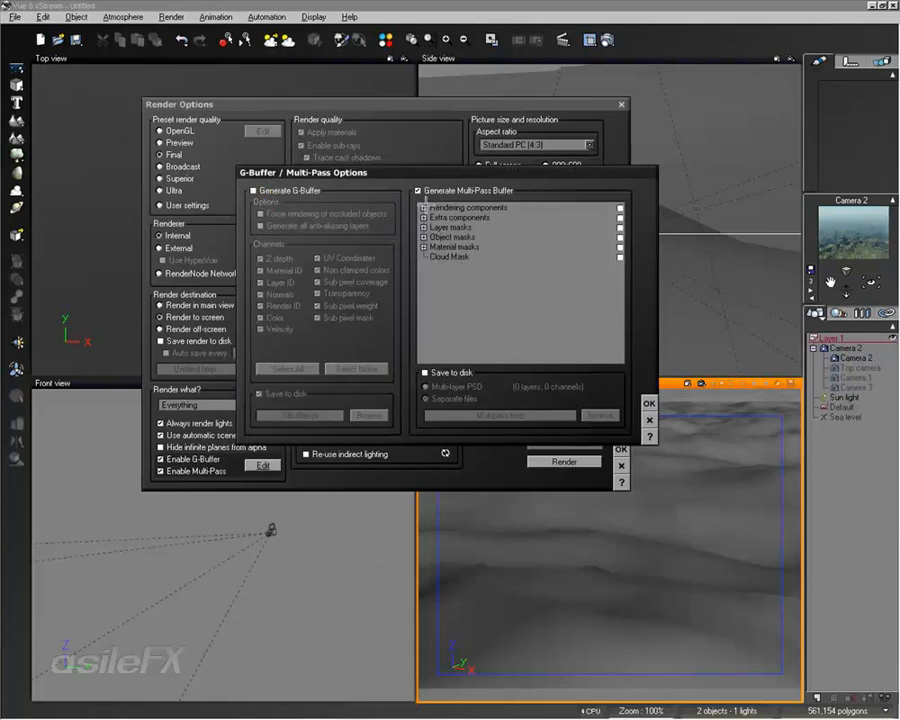
{"action": "left_click", "coordinate": [423, 207]}
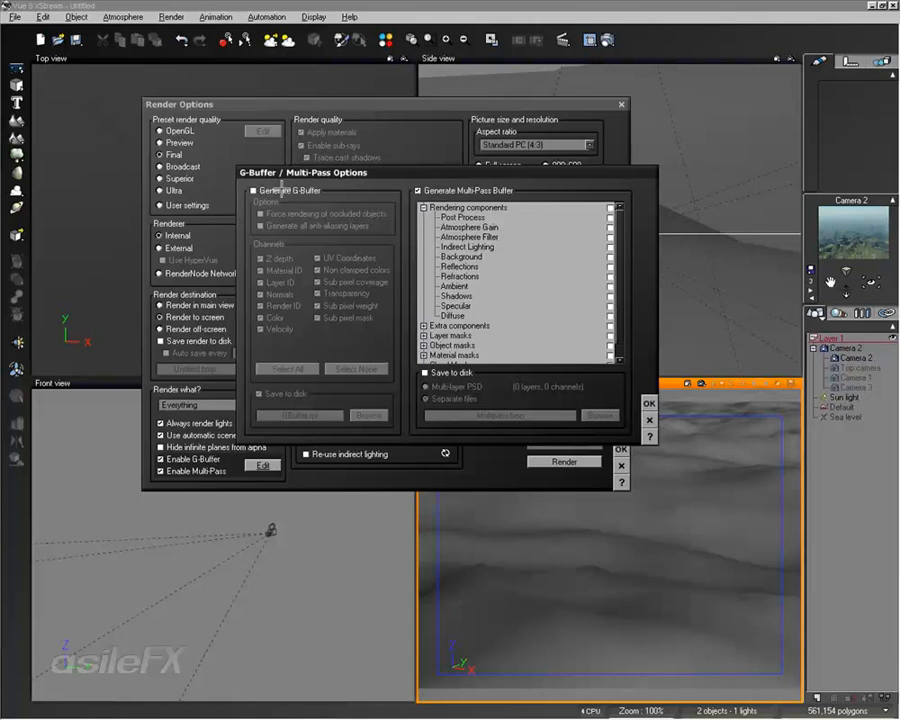
{"action": "left_click", "coordinate": [262, 190]}
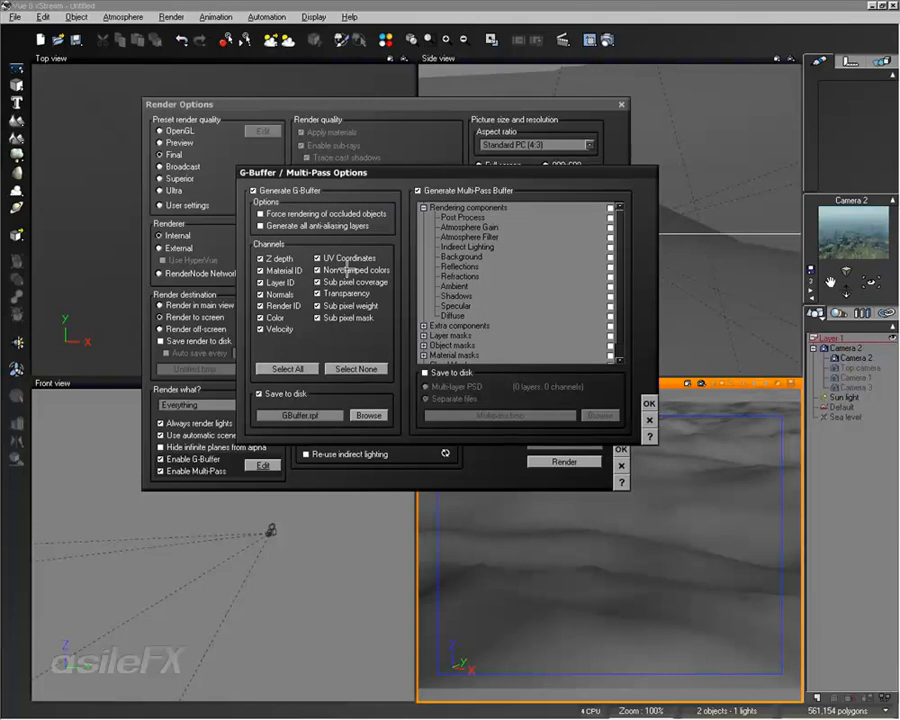
{"action": "left_click", "coordinate": [287, 330]}
{"action": "scroll", "coordinate": [625, 237], "scroll_direction": "down", "scroll_amount": 1}
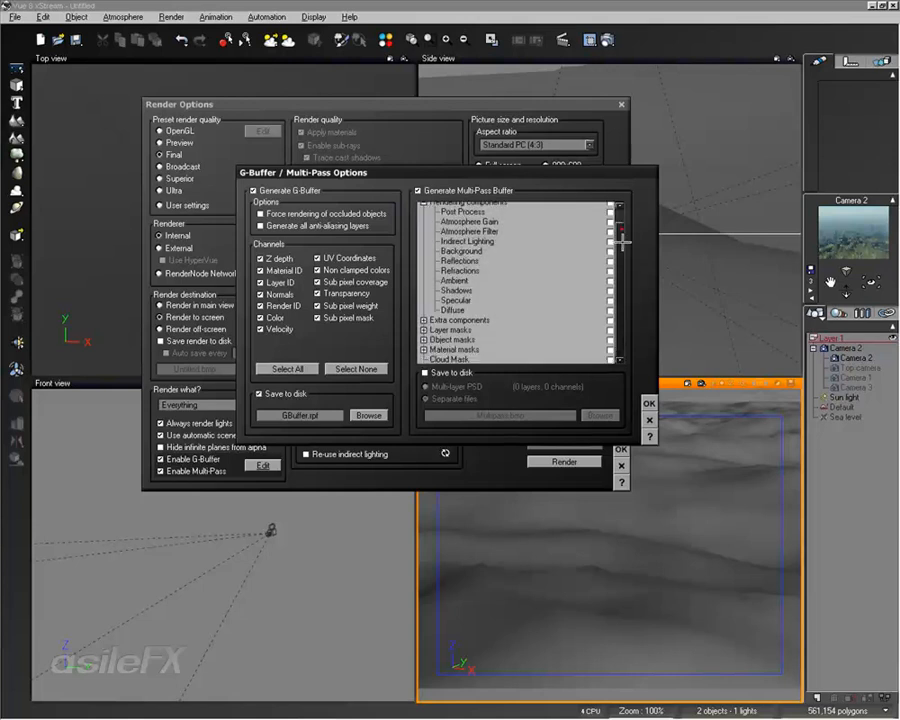
Turn on saving the multi-pass buffer to disk, inspect the available picture formats, and cancel the file selection
{"action": "left_click", "coordinate": [425, 373]}
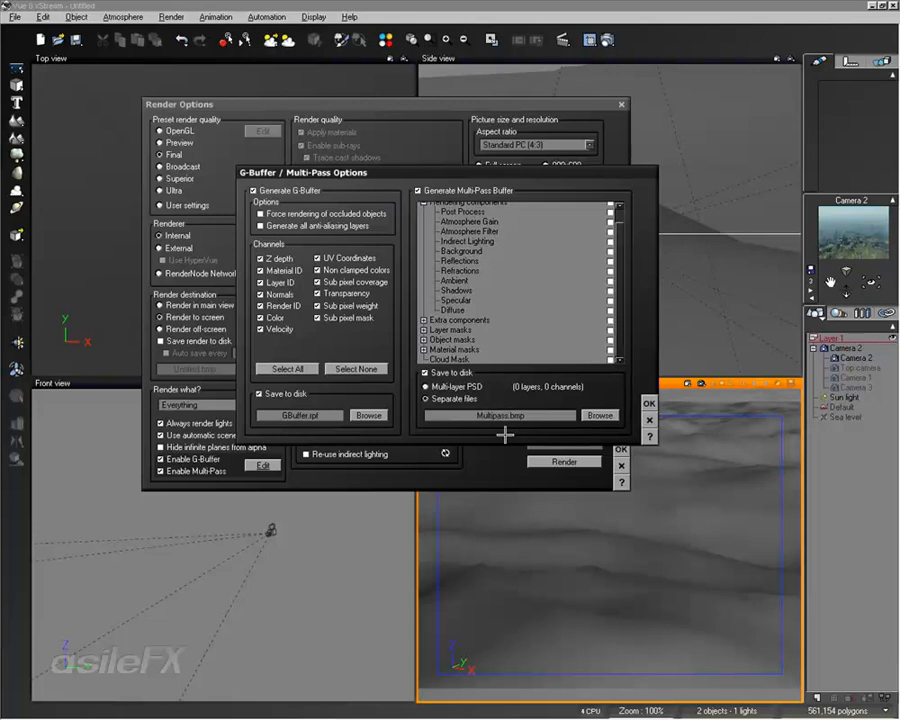
{"action": "left_click", "coordinate": [600, 414]}
{"action": "left_click", "coordinate": [434, 517]}
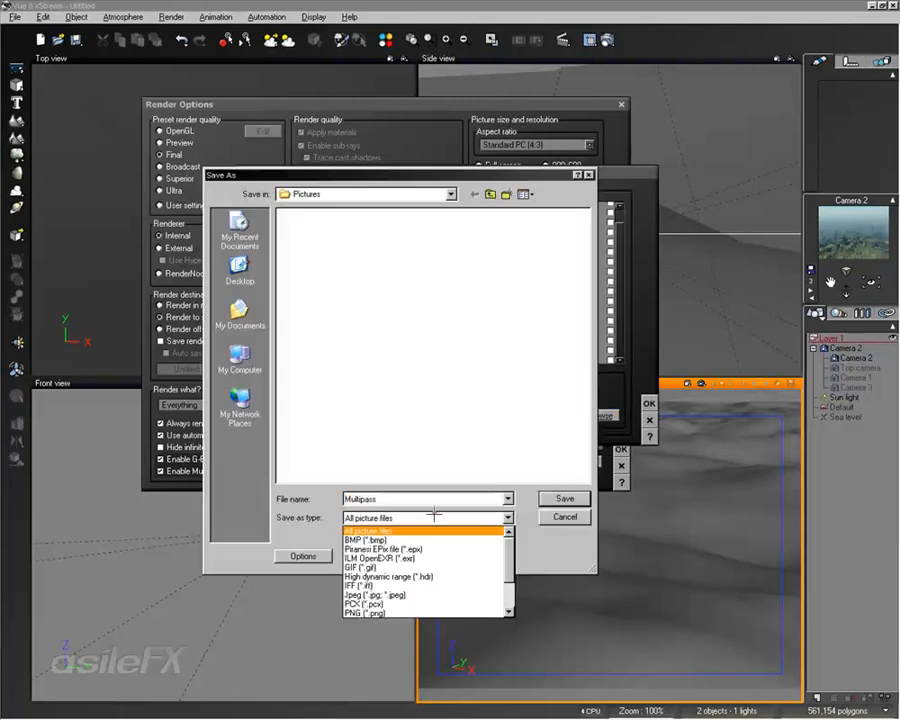
{"action": "scroll", "coordinate": [453, 564], "scroll_direction": "down", "scroll_amount": 2}
{"action": "left_click", "coordinate": [516, 556]}
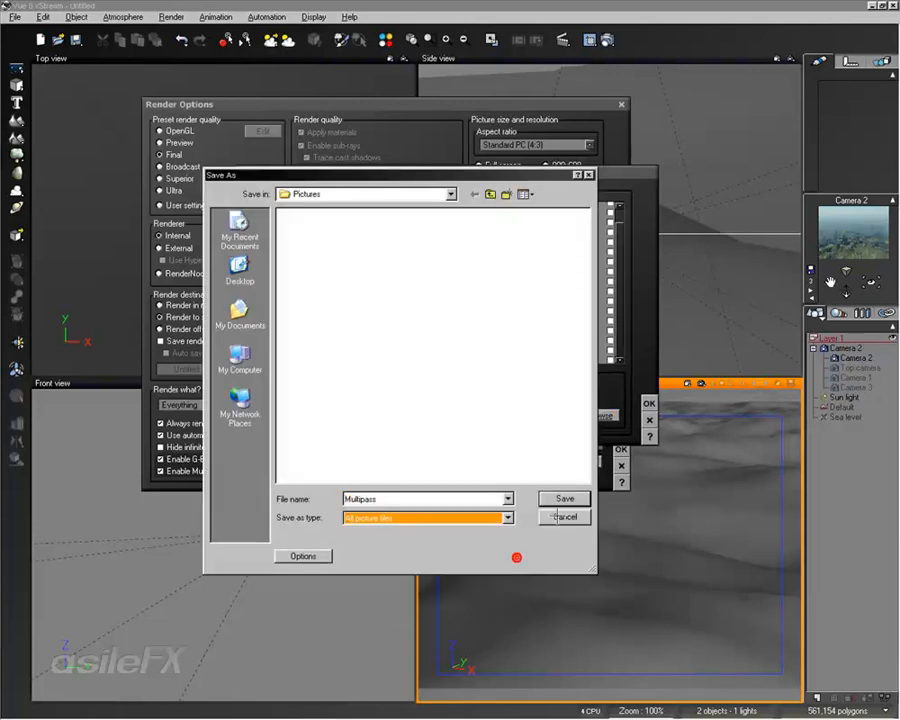
{"action": "left_click", "coordinate": [558, 515]}
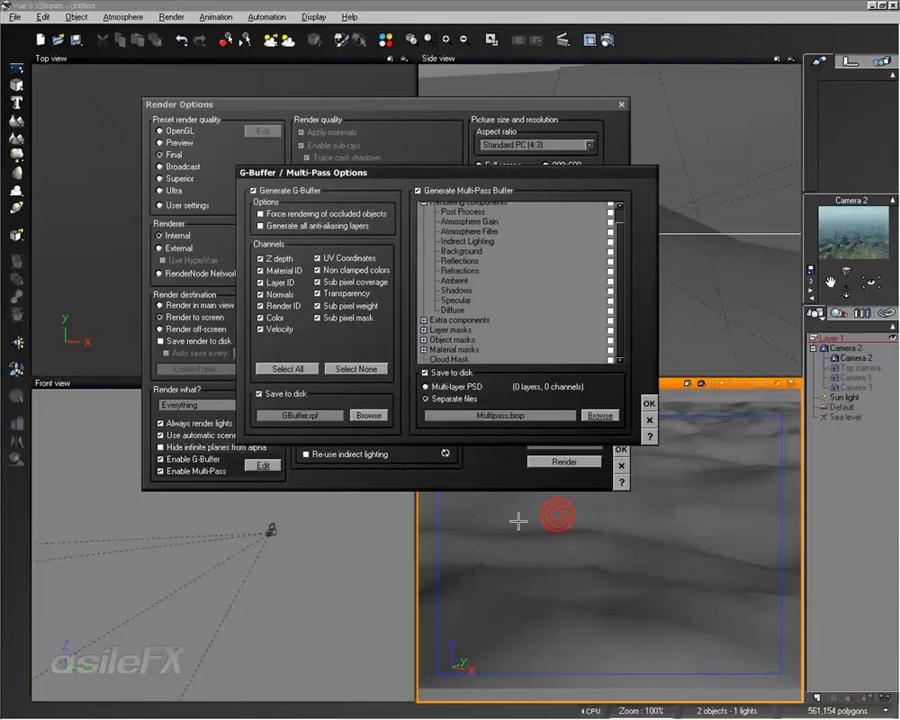
Set the multi-pass output to Multi-layer PSD, include all rendering components, extra components and masks, and cancel the buffer options
{"action": "left_click", "coordinate": [511, 410]}
{"action": "left_click", "coordinate": [425, 386]}
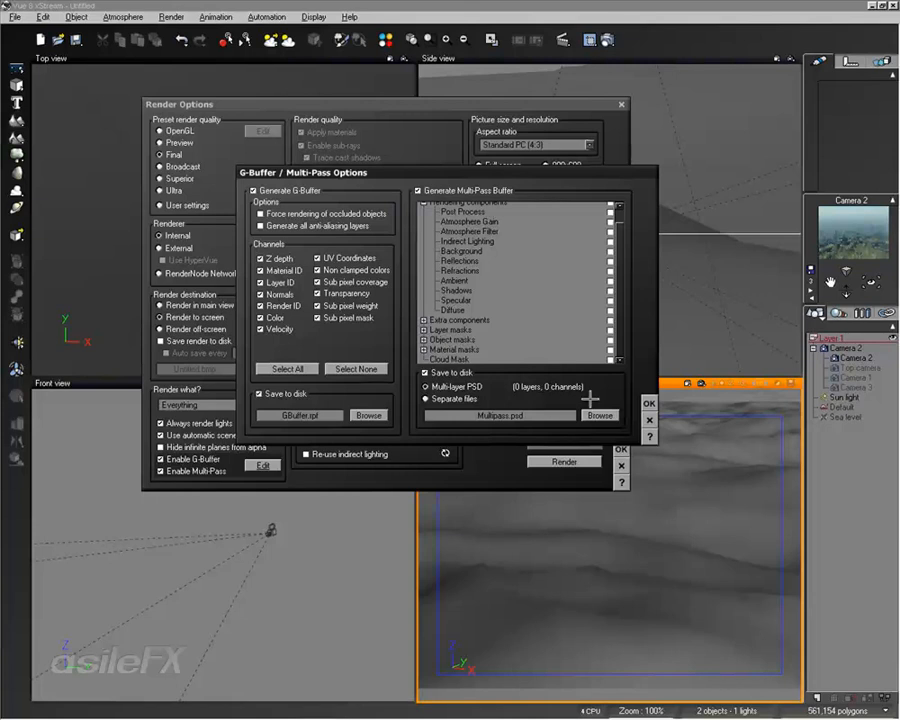
{"action": "left_click", "coordinate": [609, 310]}
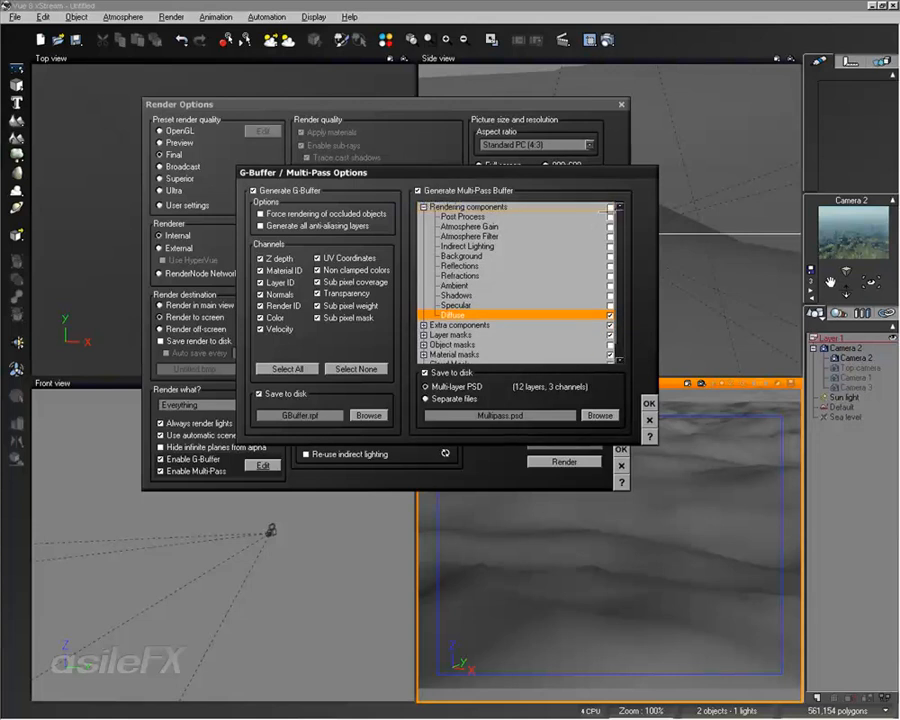
{"action": "left_click", "coordinate": [610, 211]}
{"action": "left_click_drag", "start_coordinate": [621, 304], "coordinate": [622, 313]}
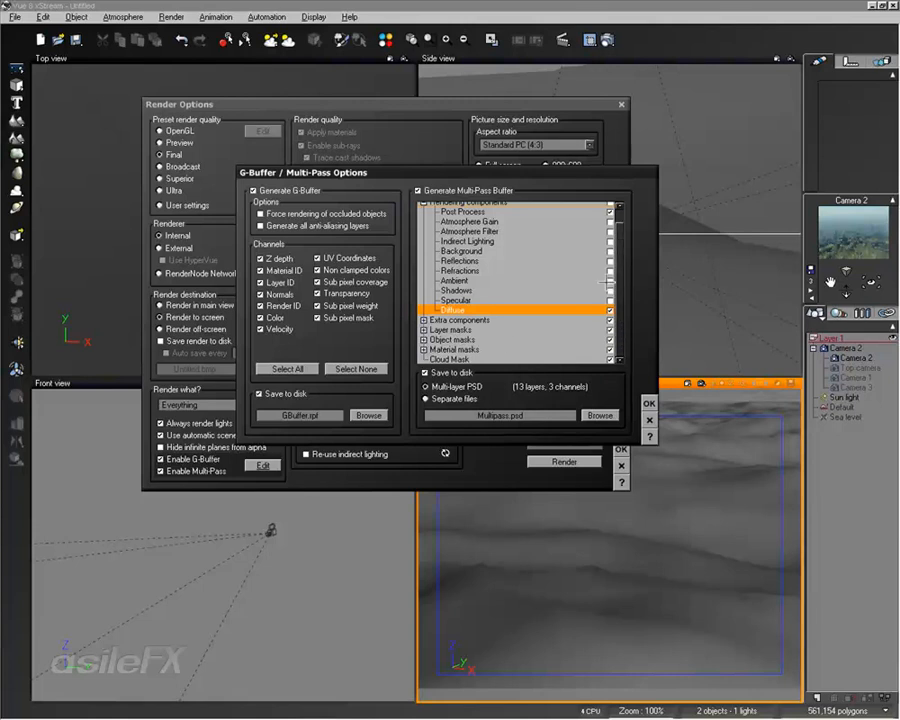
{"action": "left_click", "coordinate": [610, 205]}
{"action": "left_click", "coordinate": [424, 207]}
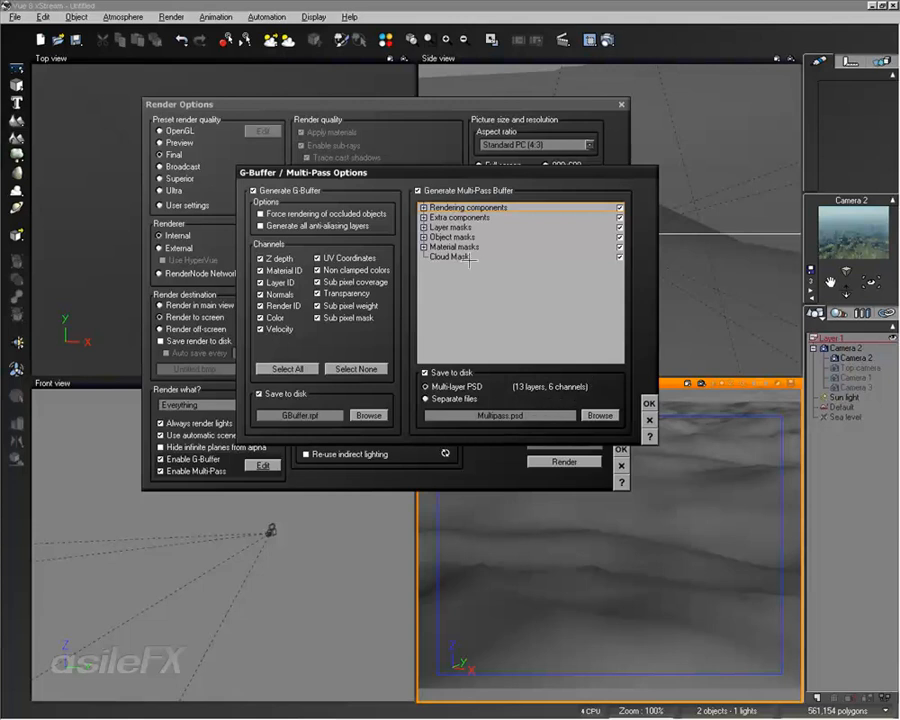
{"action": "left_click", "coordinate": [515, 257]}
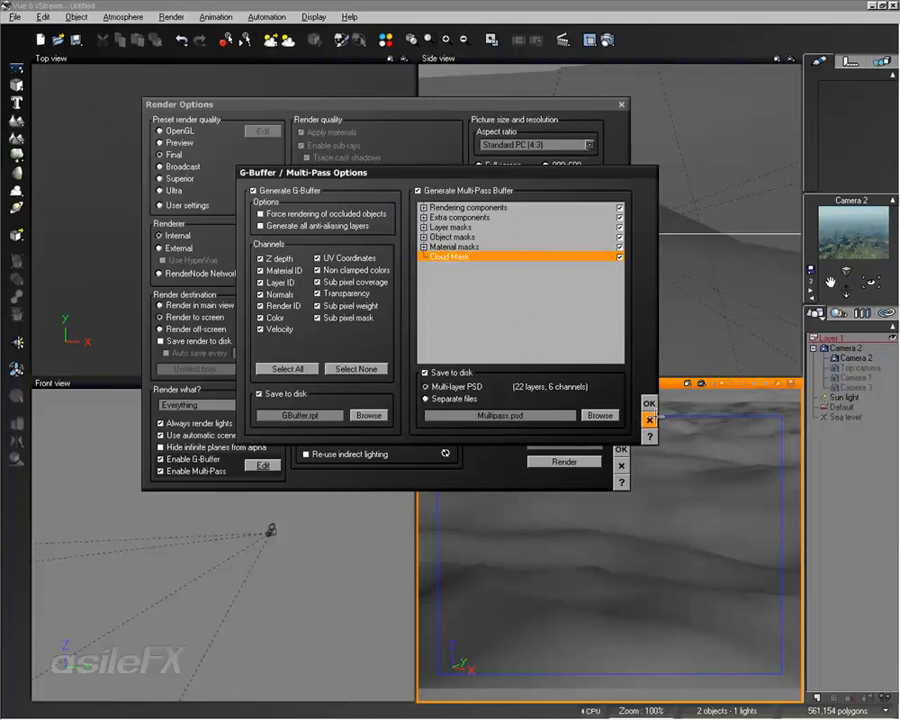
{"action": "left_click", "coordinate": [650, 419]}
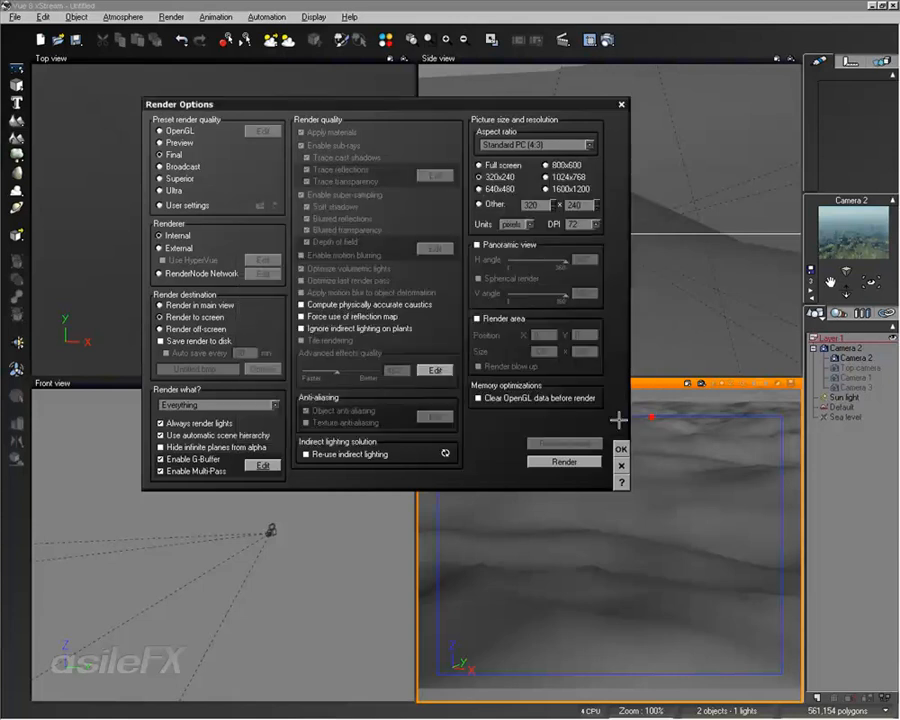
Enable saving the render to disk, try including the alpha mask and depth map, and close the render options without accepting
{"action": "left_click", "coordinate": [214, 341]}
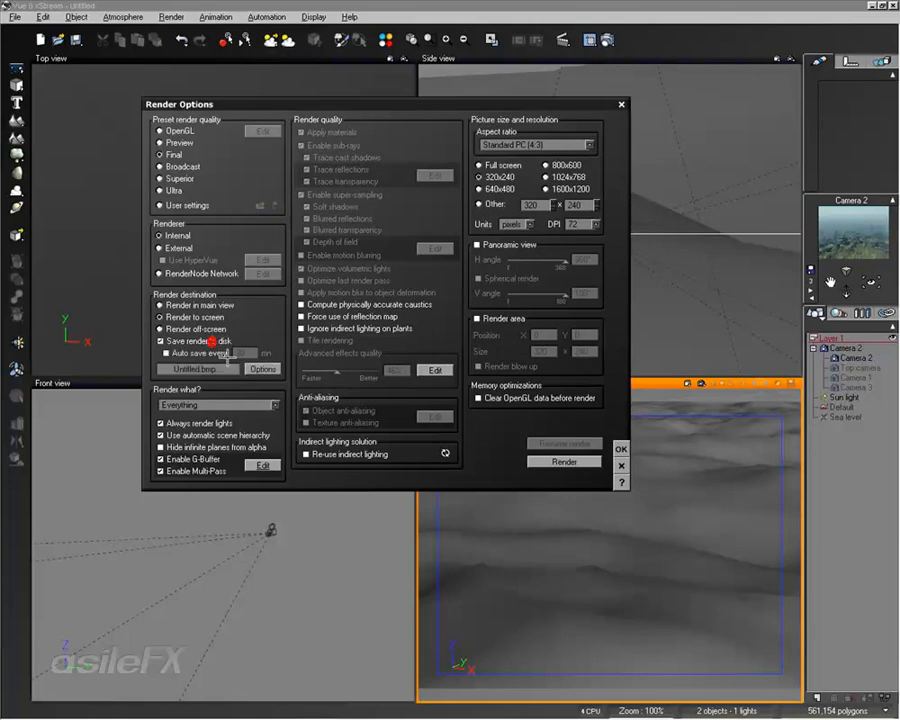
{"action": "left_click", "coordinate": [258, 367]}
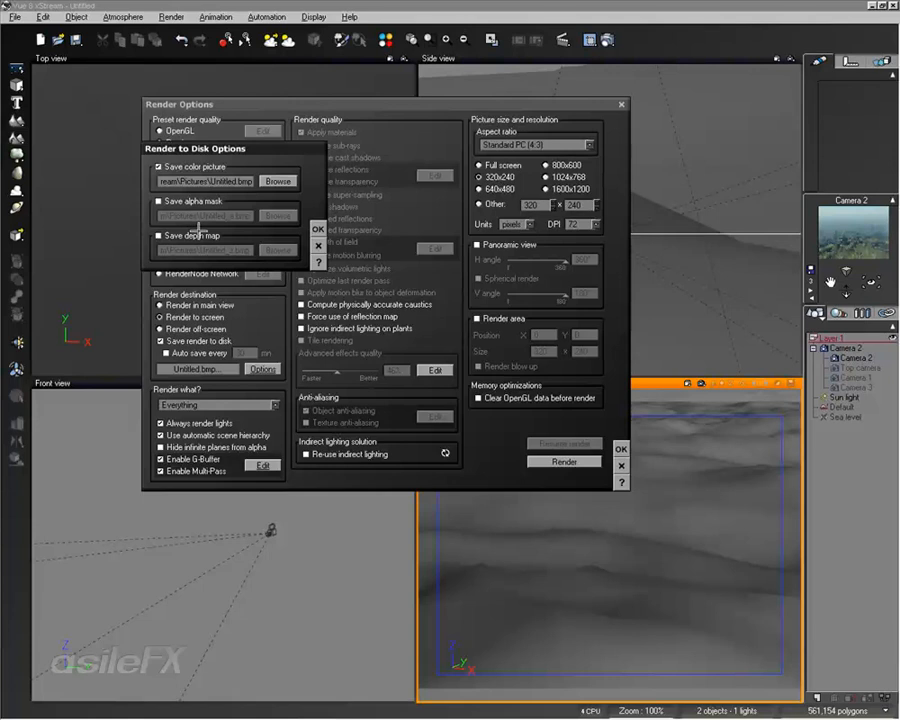
{"action": "left_click", "coordinate": [160, 201]}
{"action": "left_click", "coordinate": [199, 235]}
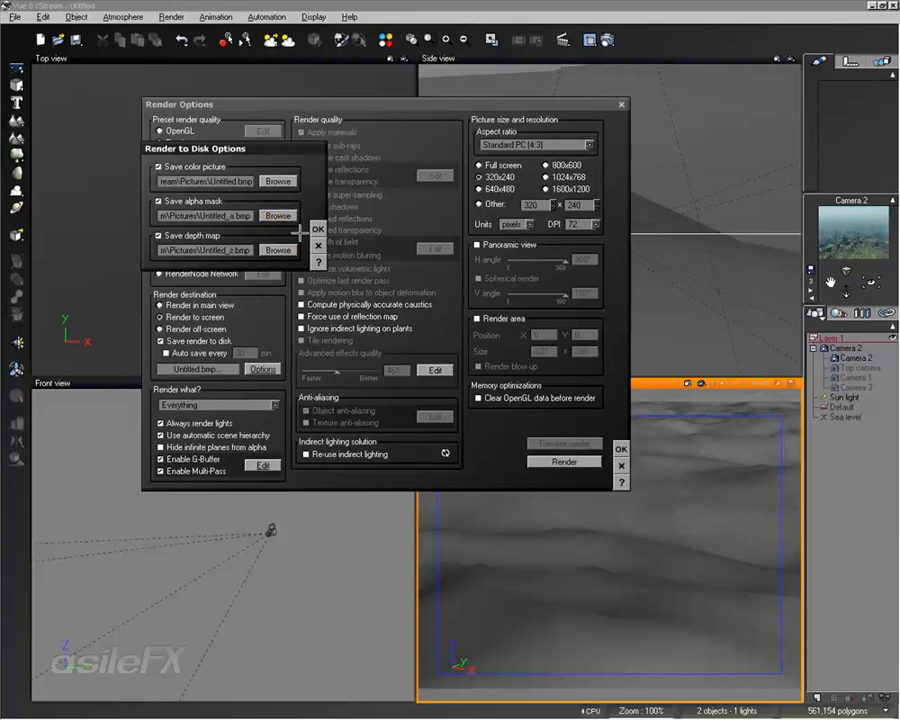
{"action": "left_click", "coordinate": [318, 245]}
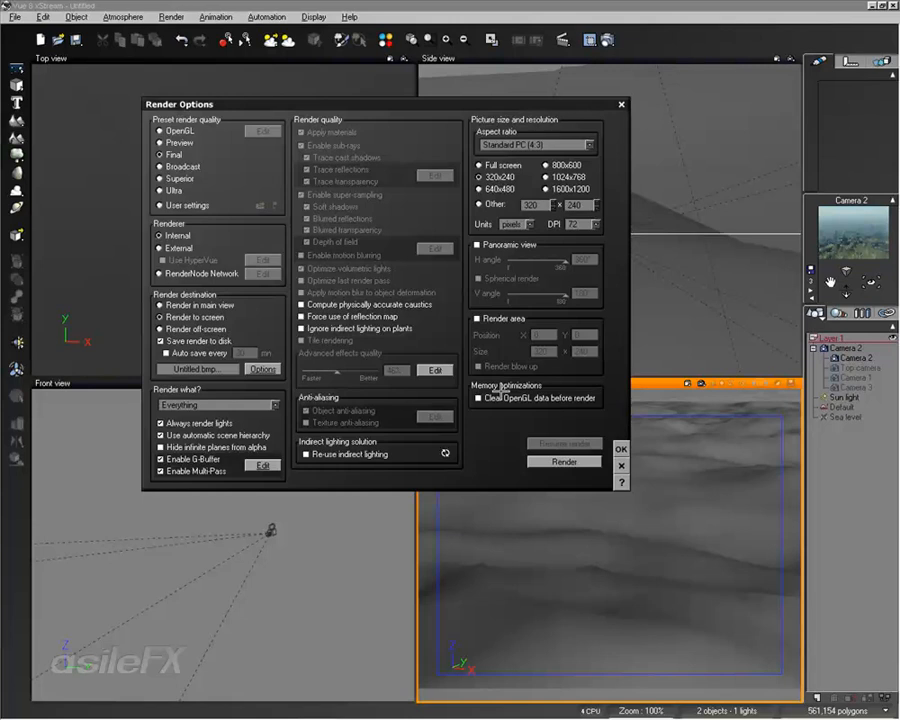
{"action": "left_click", "coordinate": [621, 465]}
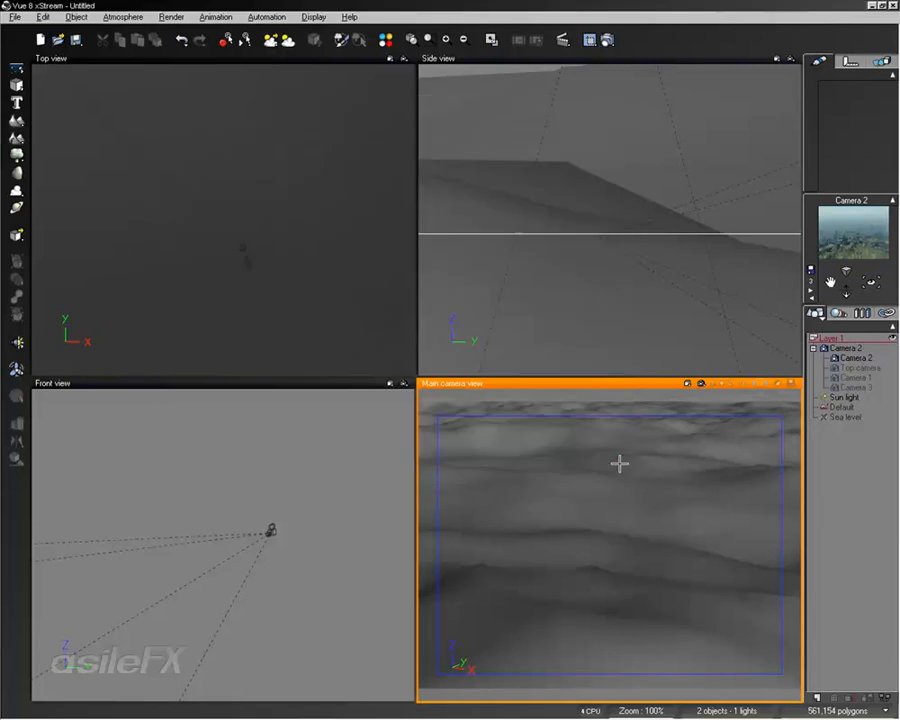
Display the animation timeline below the viewports
{"action": "left_click", "coordinate": [207, 17]}
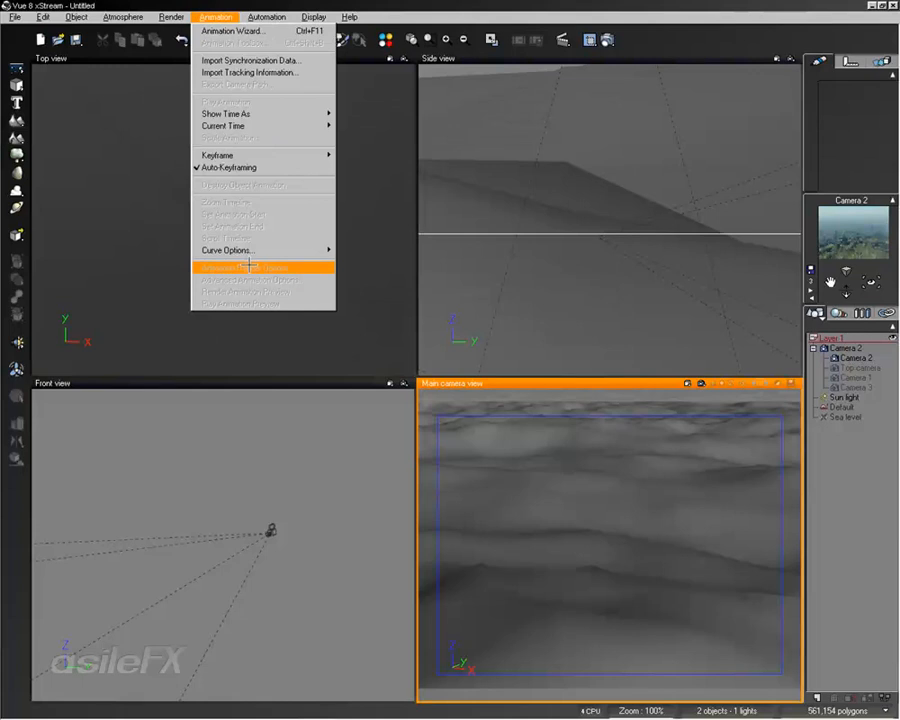
{"action": "left_click", "coordinate": [299, 13]}
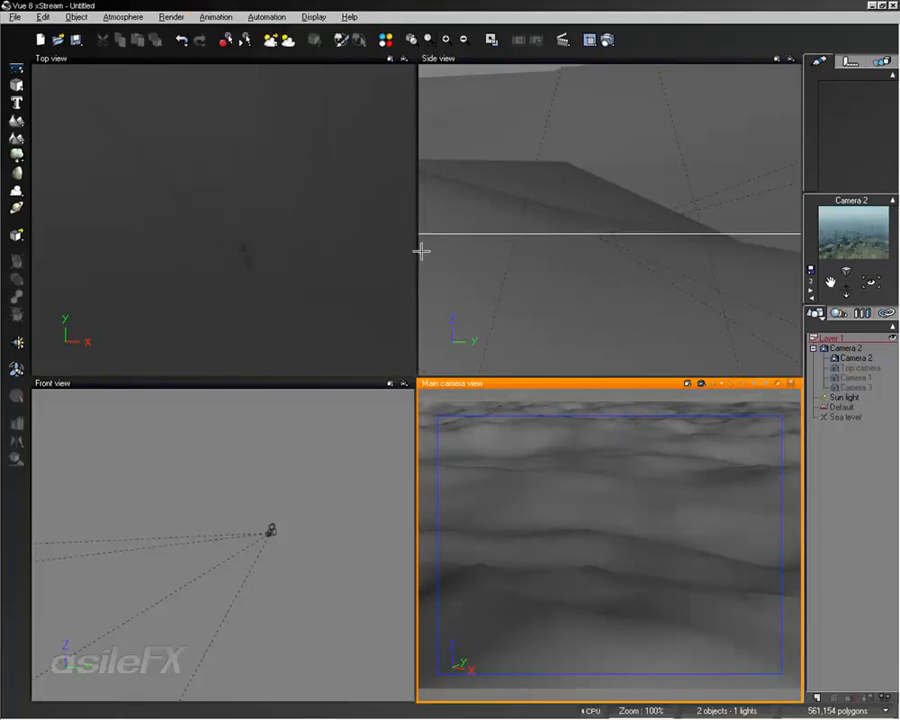
{"action": "left_click", "coordinate": [275, 366]}
{"action": "left_click", "coordinate": [383, 398]}
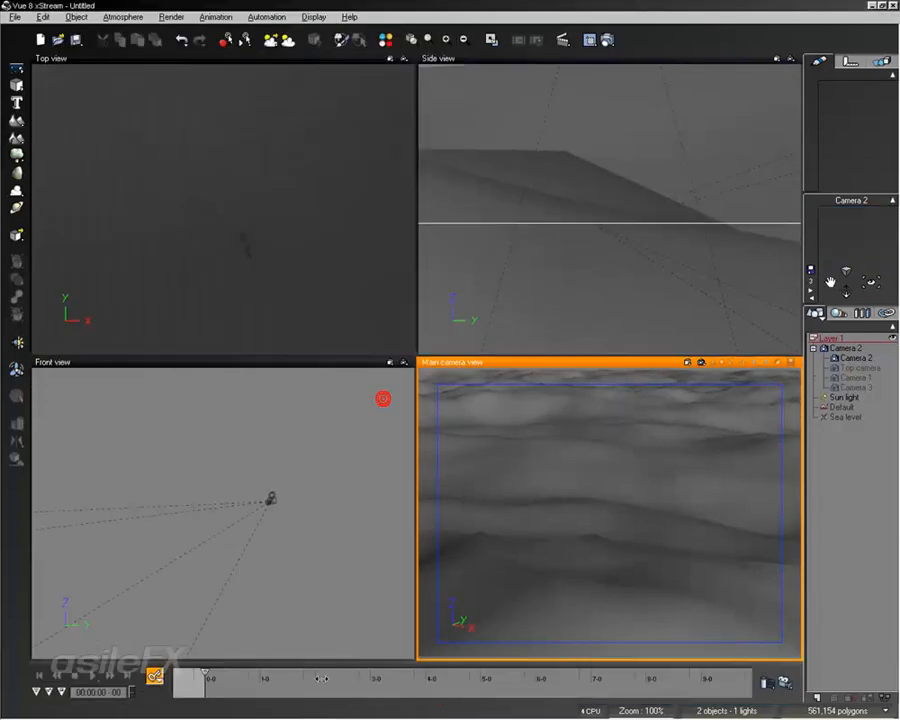
Add a keyframe to all properties of Camera 2 at 00:00:02-24, and return the timeline to the start
{"action": "left_click_drag", "start_coordinate": [204, 670], "coordinate": [369, 676]}
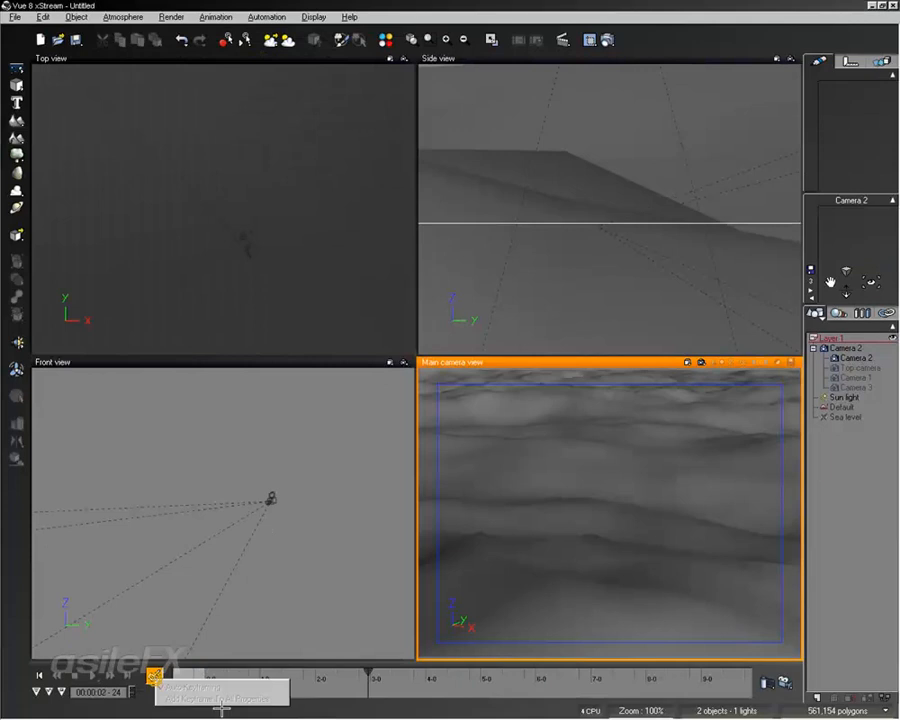
{"action": "left_click", "coordinate": [844, 366]}
{"action": "left_click", "coordinate": [846, 357]}
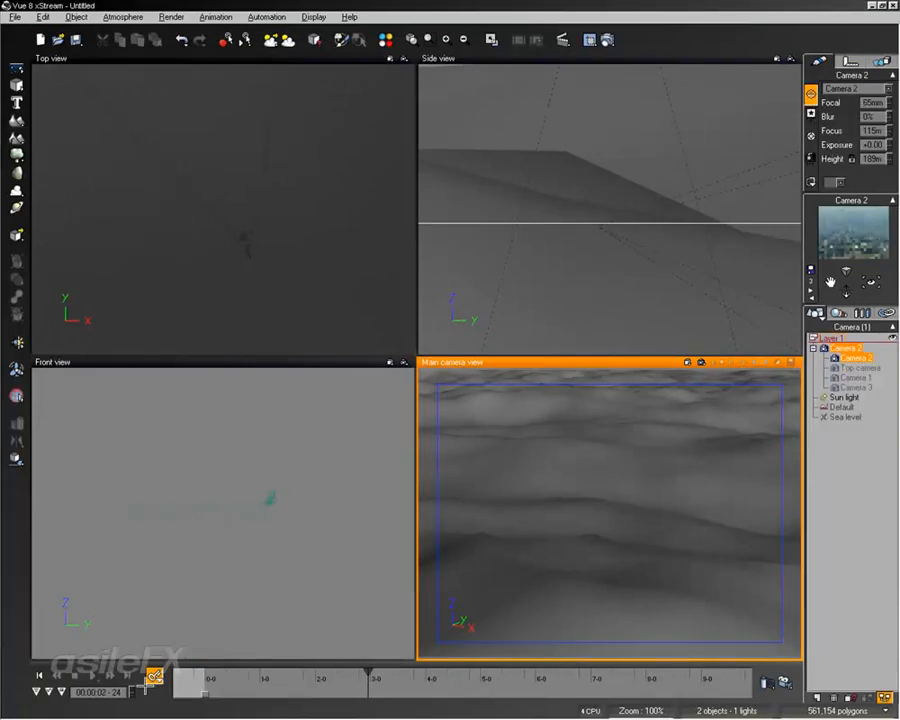
{"action": "right_click", "coordinate": [154, 677]}
{"action": "left_click", "coordinate": [222, 554]}
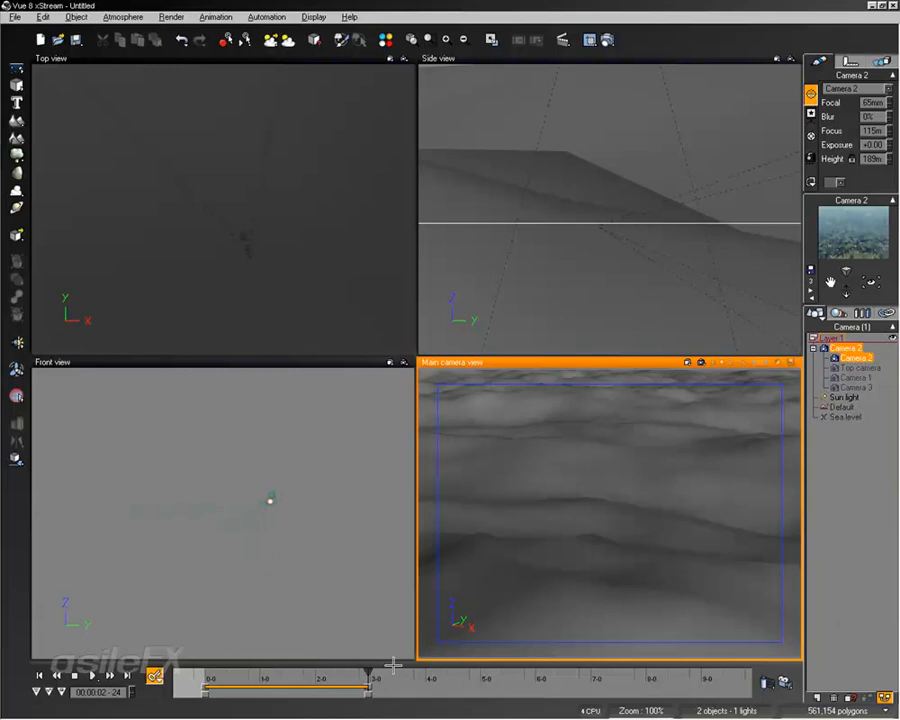
{"action": "left_click_drag", "start_coordinate": [369, 670], "coordinate": [204, 670]}
Open the animation render options and inspect the advanced animation options
{"action": "left_click", "coordinate": [216, 17]}
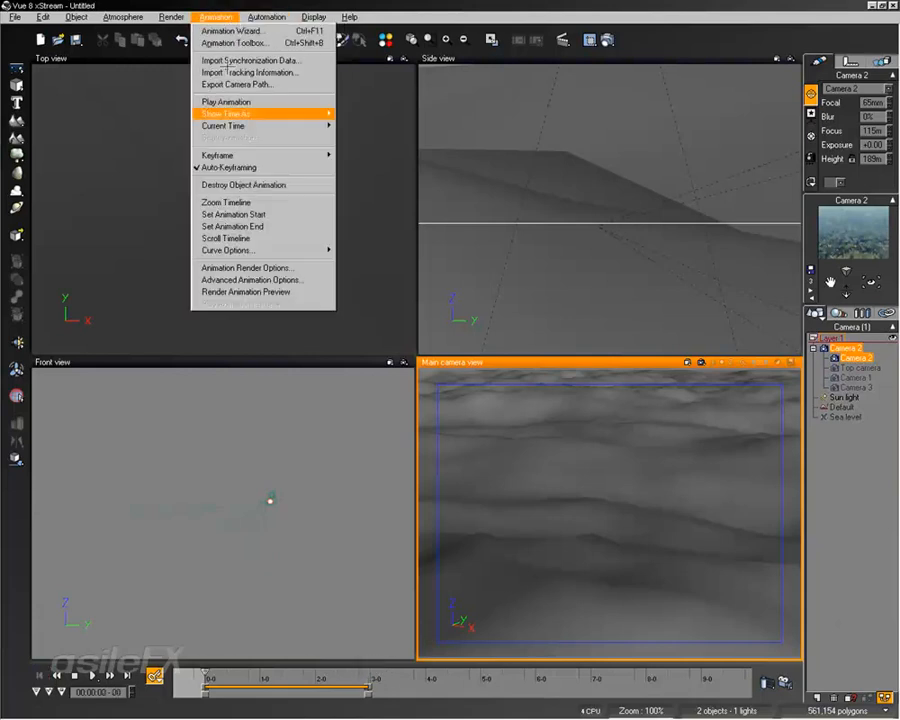
{"action": "left_click", "coordinate": [255, 268]}
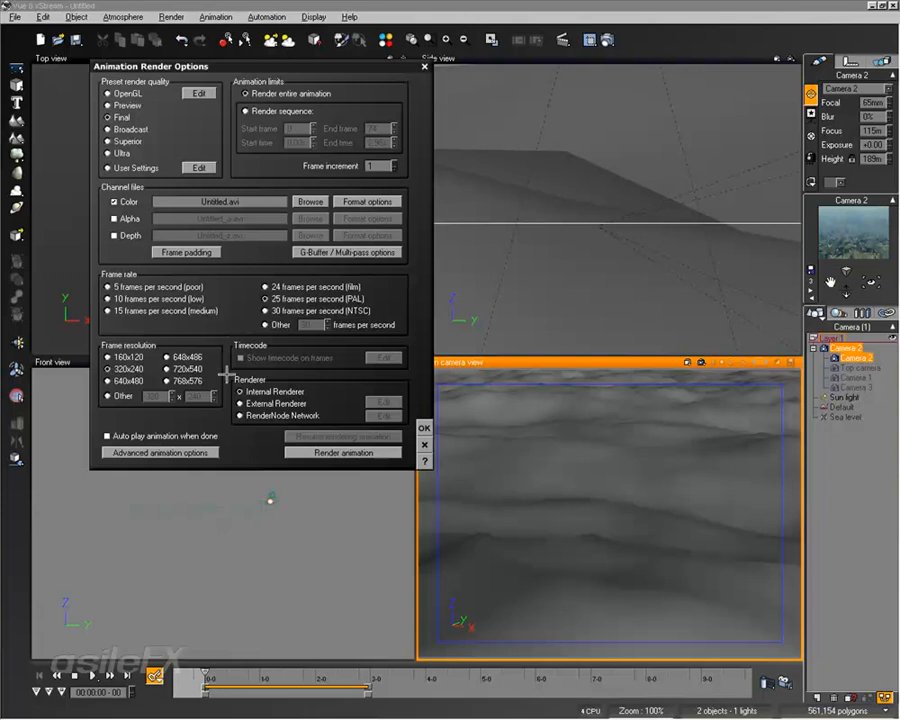
{"action": "left_click", "coordinate": [185, 452]}
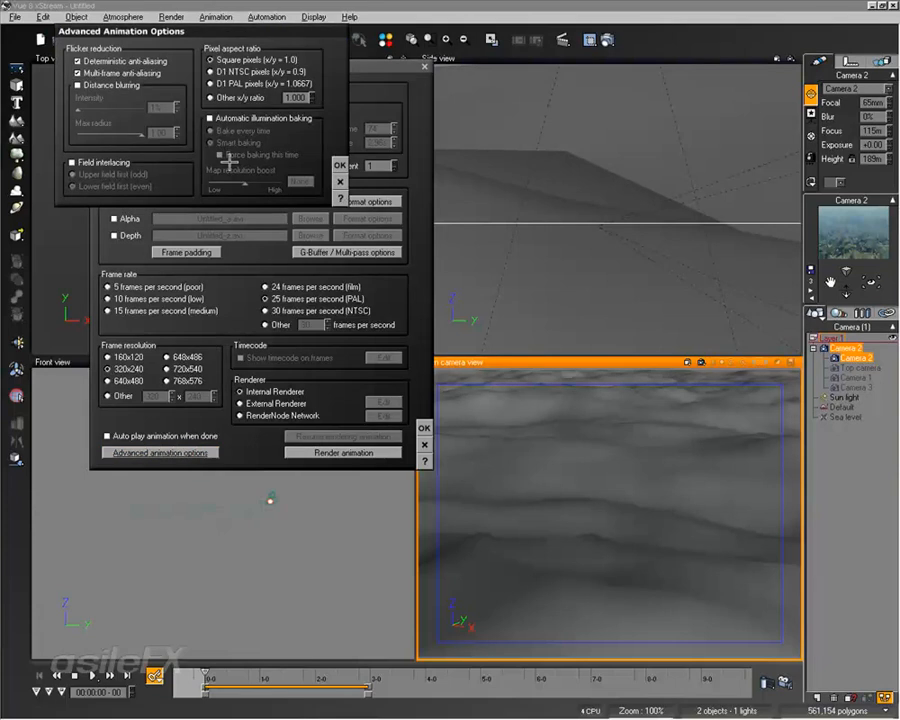
Enable distance blurring for flicker reduction and accept the advanced animation options
{"action": "left_click", "coordinate": [77, 85]}
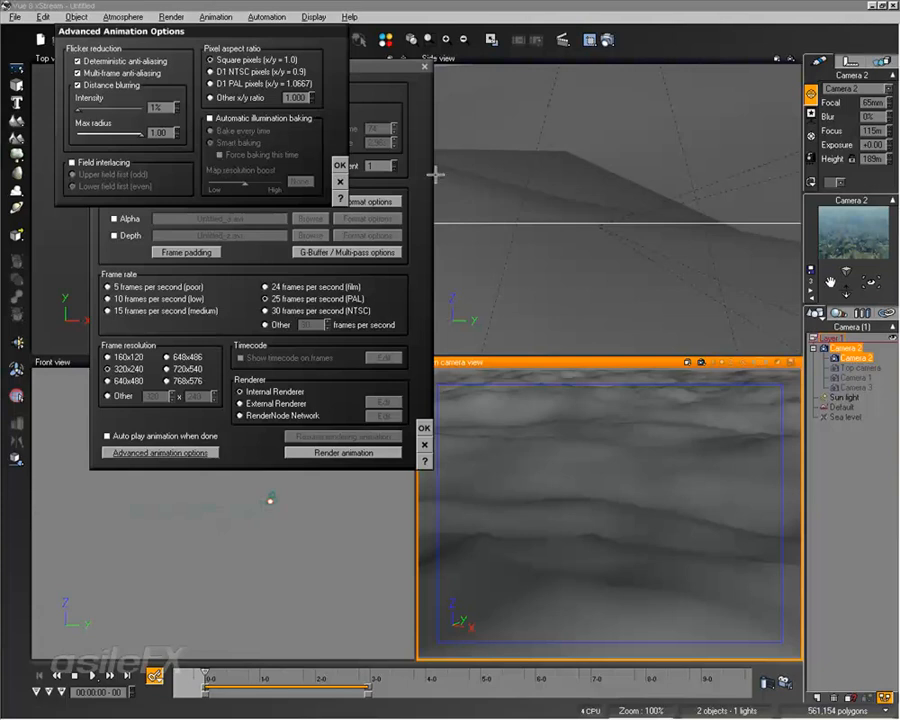
{"action": "left_click", "coordinate": [340, 165]}
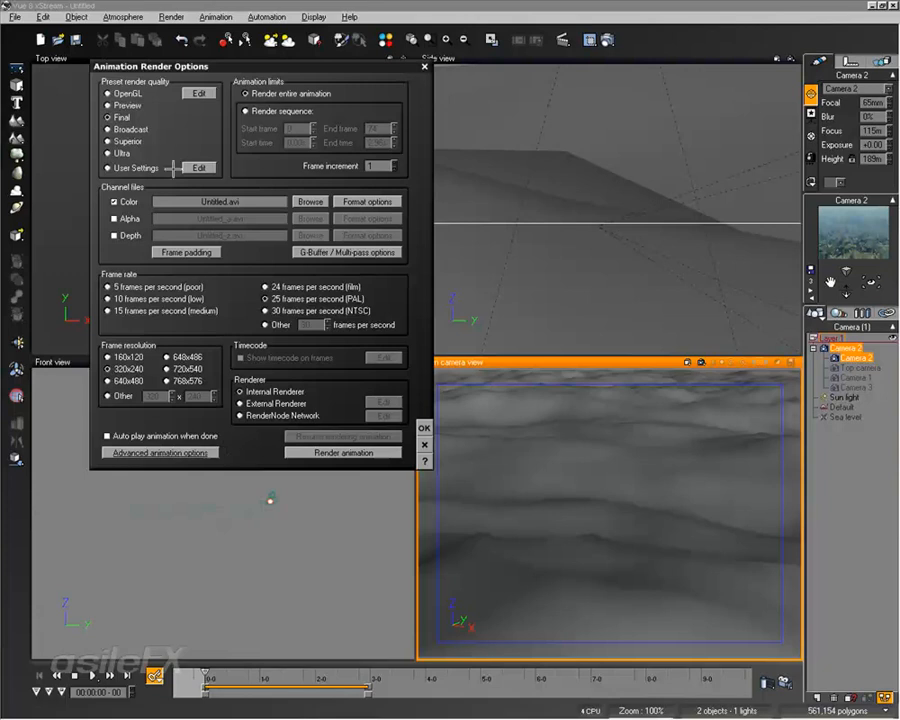
Inspect the OpenGL and user-settings render options, and close the animation render options without accepting
{"action": "left_click", "coordinate": [190, 91]}
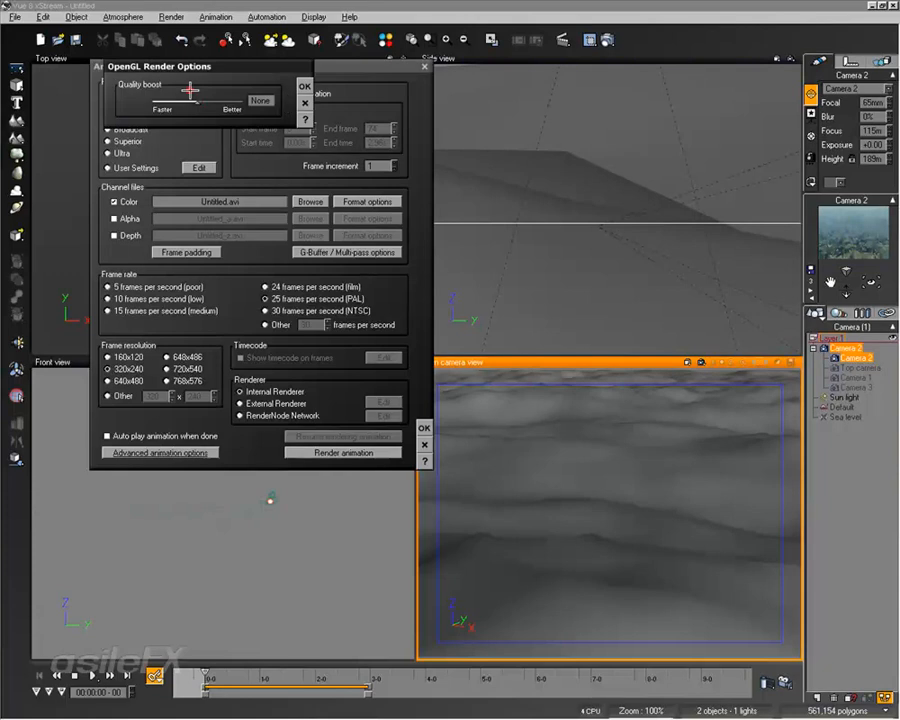
{"action": "left_click", "coordinate": [300, 84]}
{"action": "left_click", "coordinate": [190, 168]}
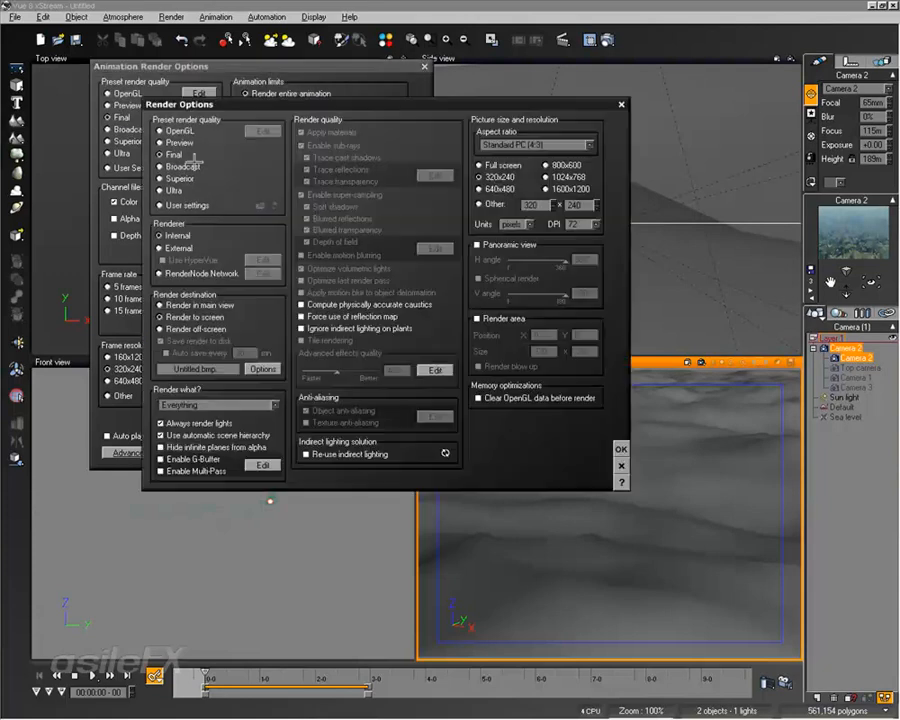
{"action": "left_click_drag", "start_coordinate": [267, 107], "coordinate": [383, 74]}
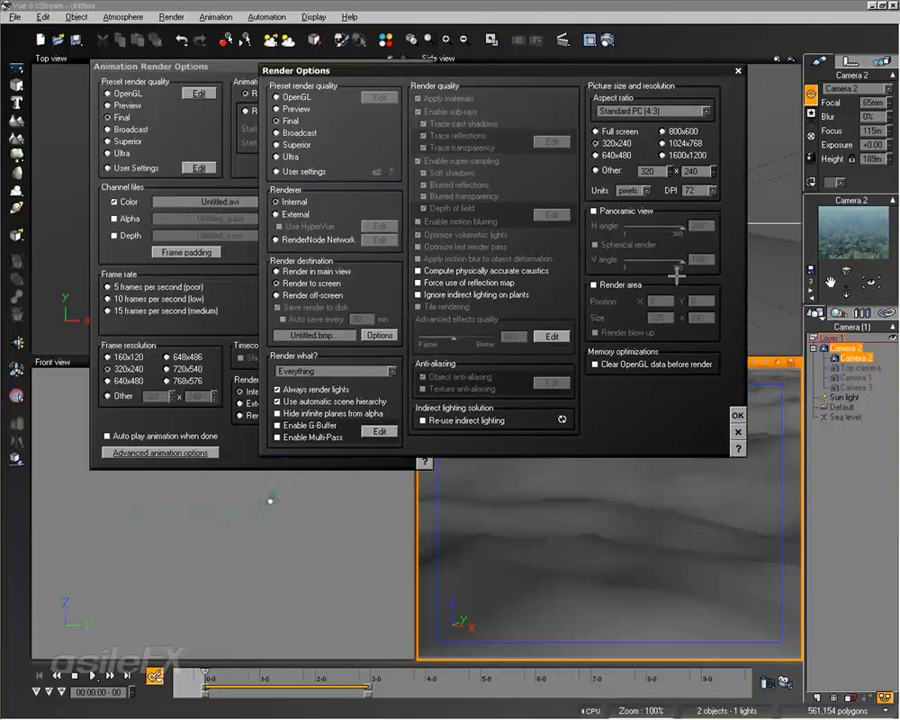
{"action": "left_click", "coordinate": [738, 433]}
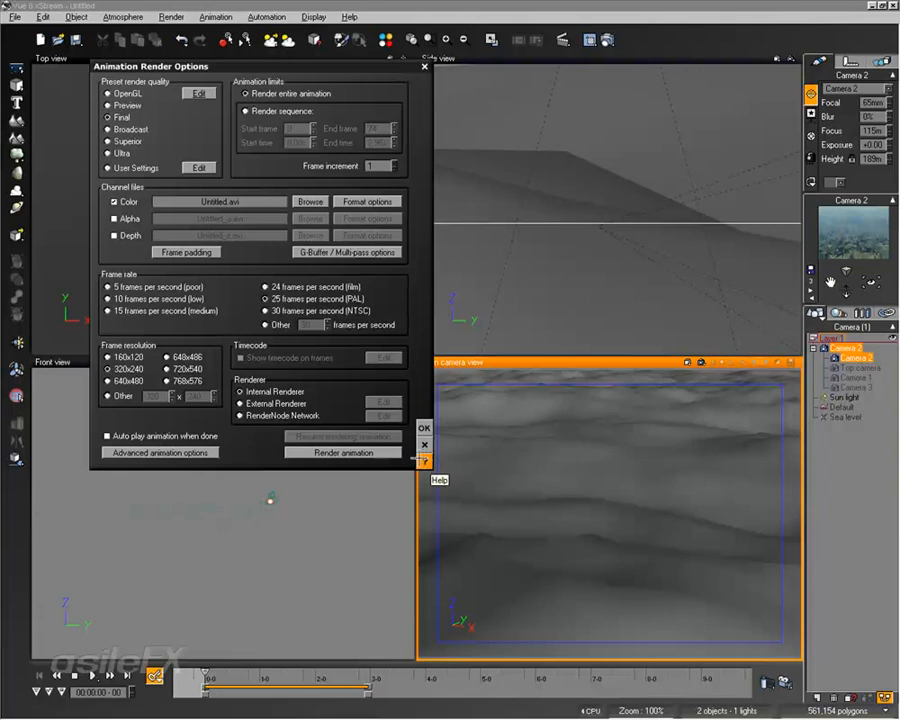
{"action": "left_click", "coordinate": [425, 68]}
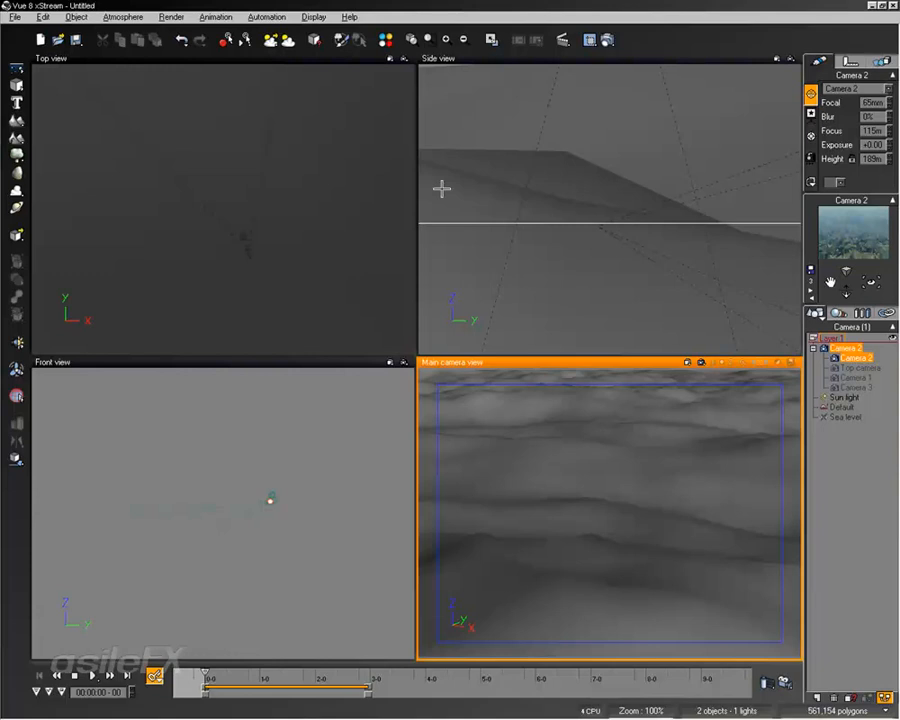
{"action": "left_click", "coordinate": [43, 17]}
{"action": "mouse_move", "coordinate": [15, 17]}
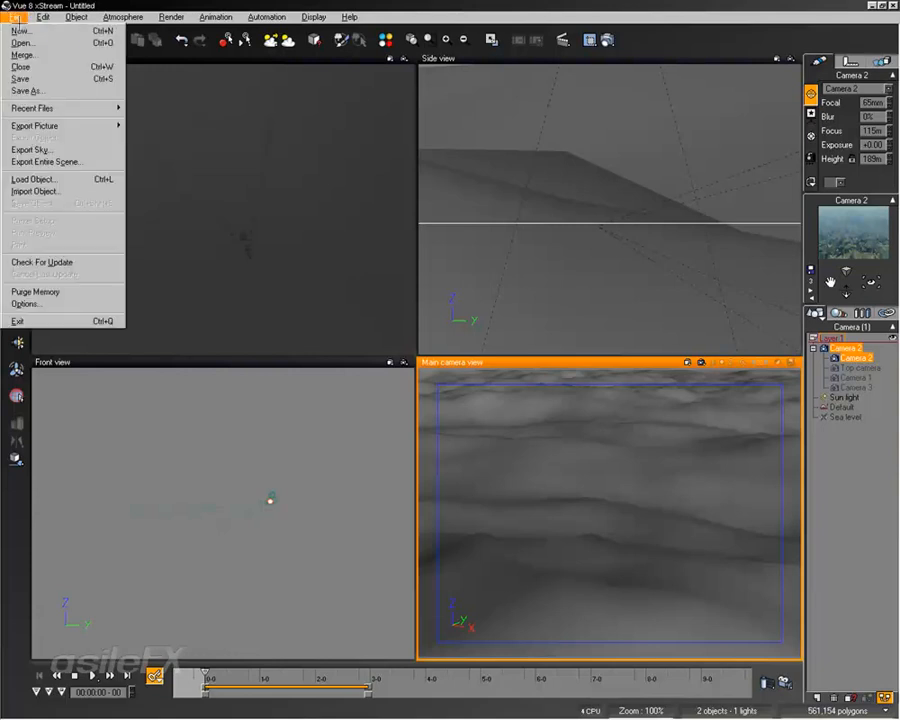
{"action": "left_click", "coordinate": [160, 5]}
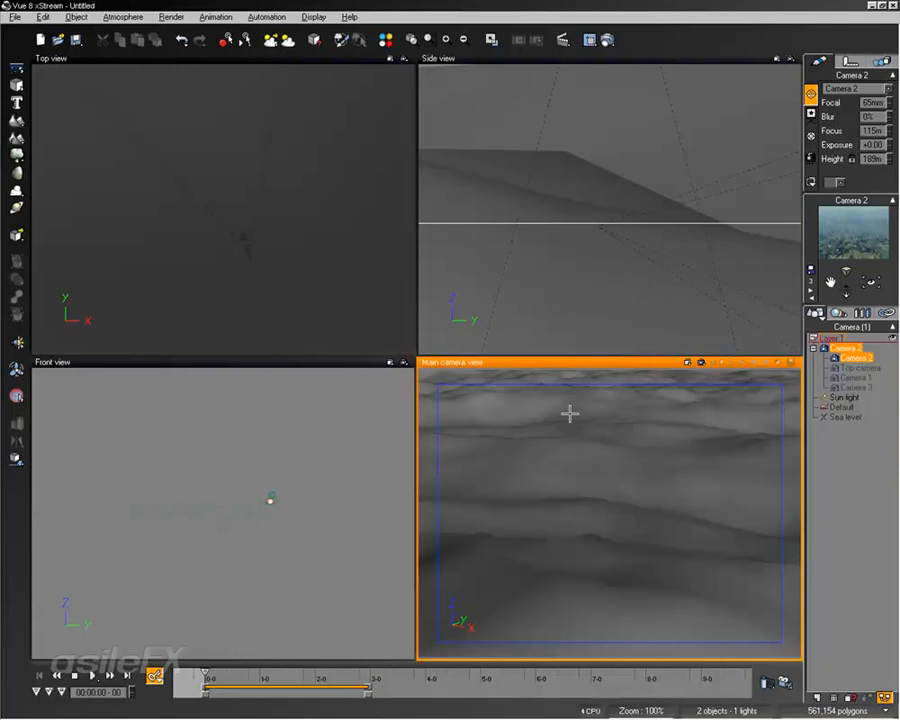
Switch the active camera to Camera 1, and then to Camera 3
{"action": "left_click", "coordinate": [868, 89]}
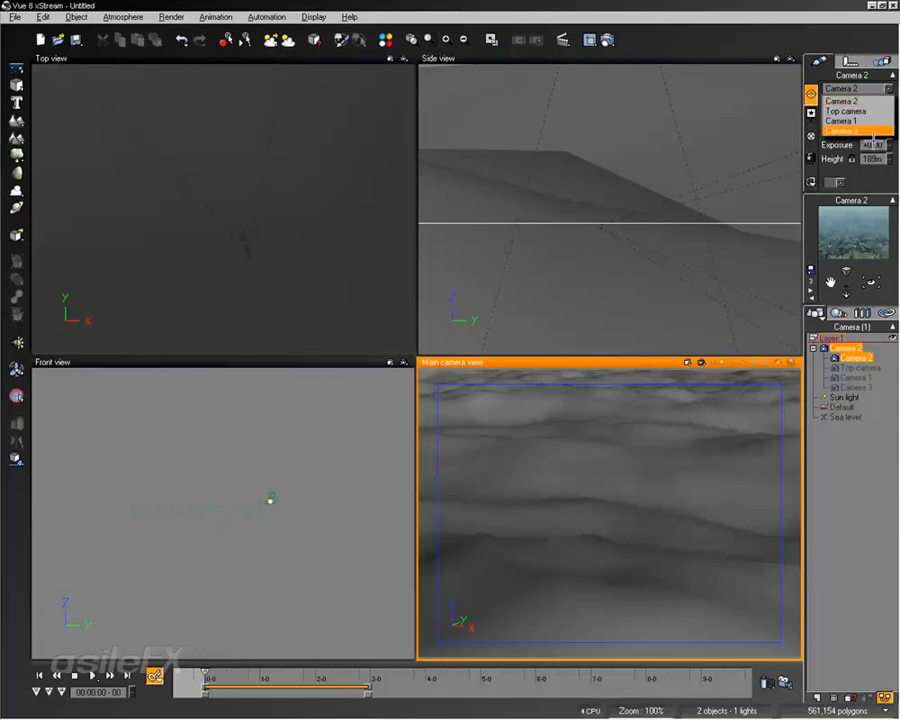
{"action": "left_click", "coordinate": [845, 121]}
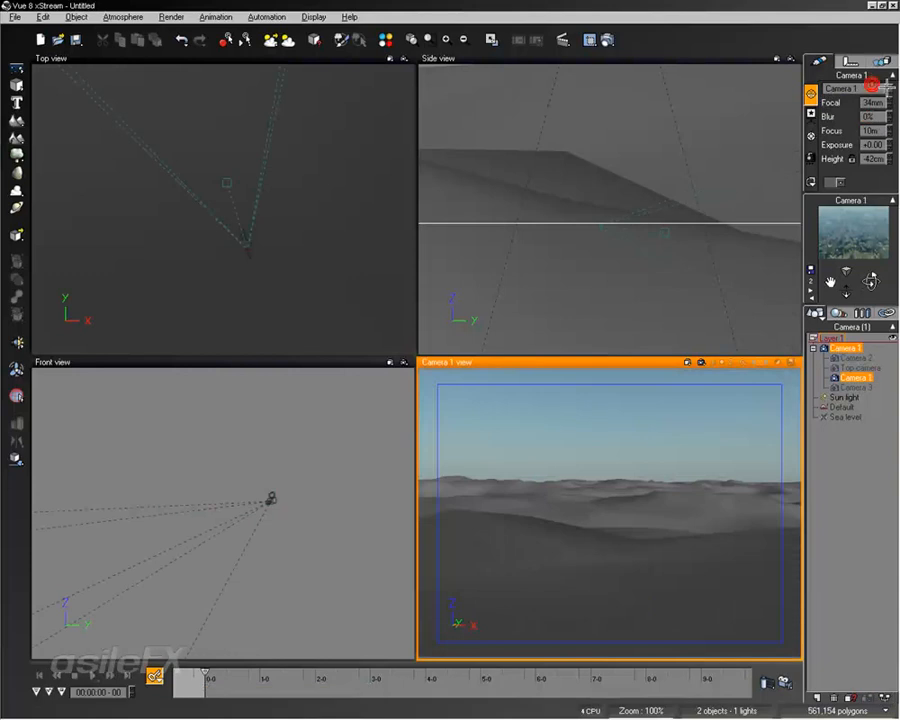
{"action": "left_click", "coordinate": [887, 89]}
{"action": "left_click", "coordinate": [860, 174]}
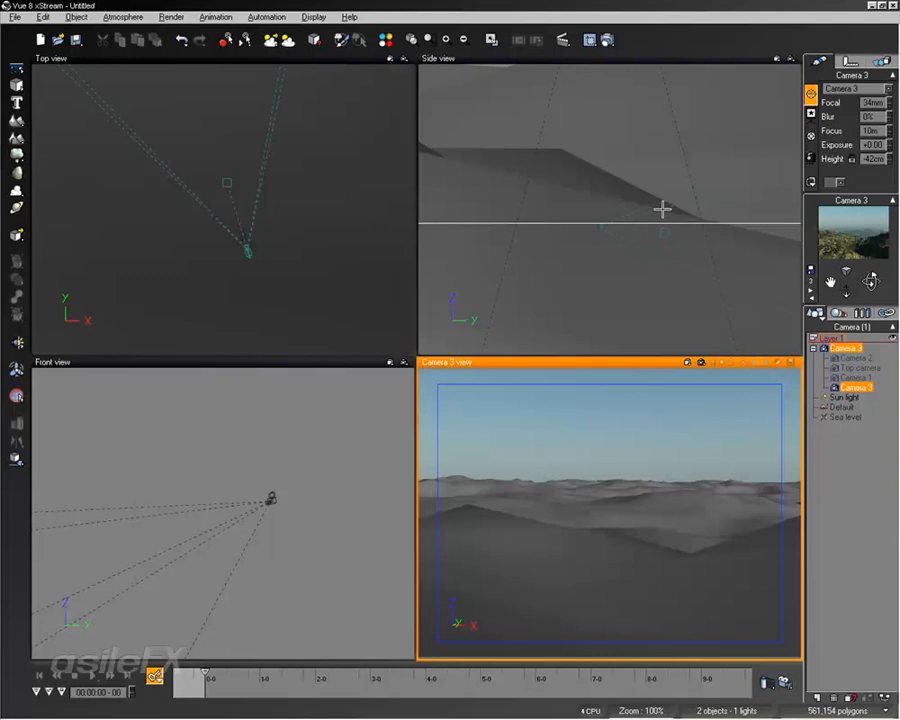
Move Camera 3 up the slope in the side view to a height of about 2.71 m, and reselect it
{"action": "left_click_drag", "start_coordinate": [663, 233], "coordinate": [602, 178]}
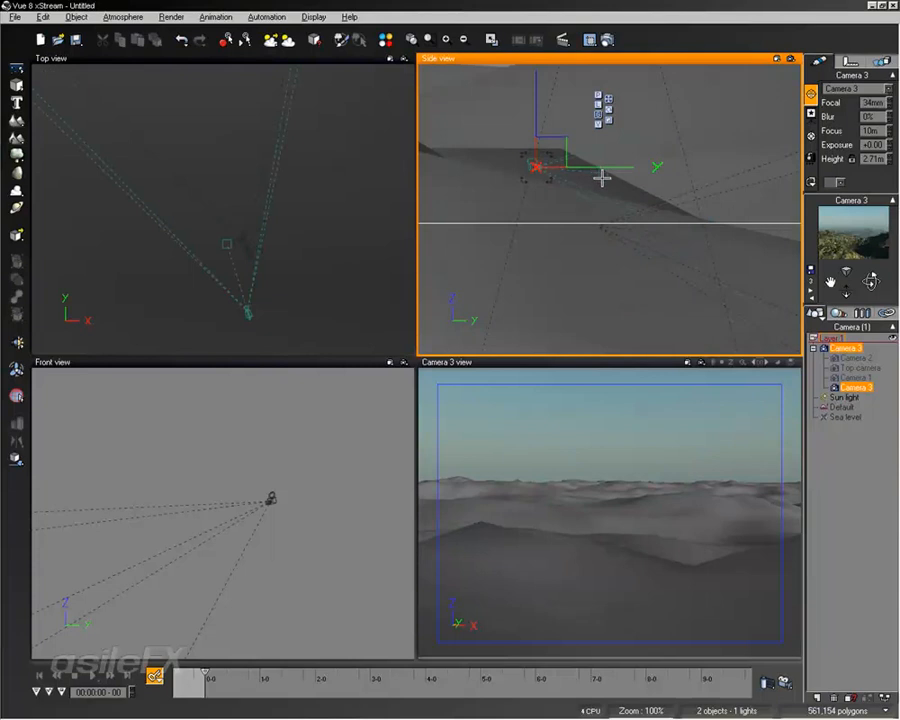
{"action": "left_click", "coordinate": [608, 182]}
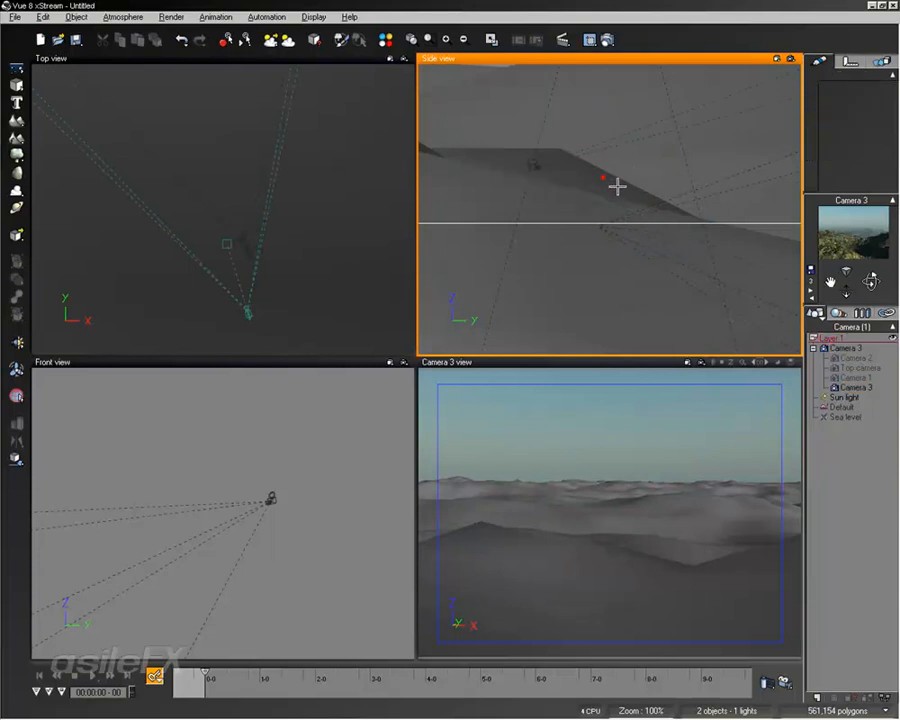
{"action": "left_click", "coordinate": [534, 165]}
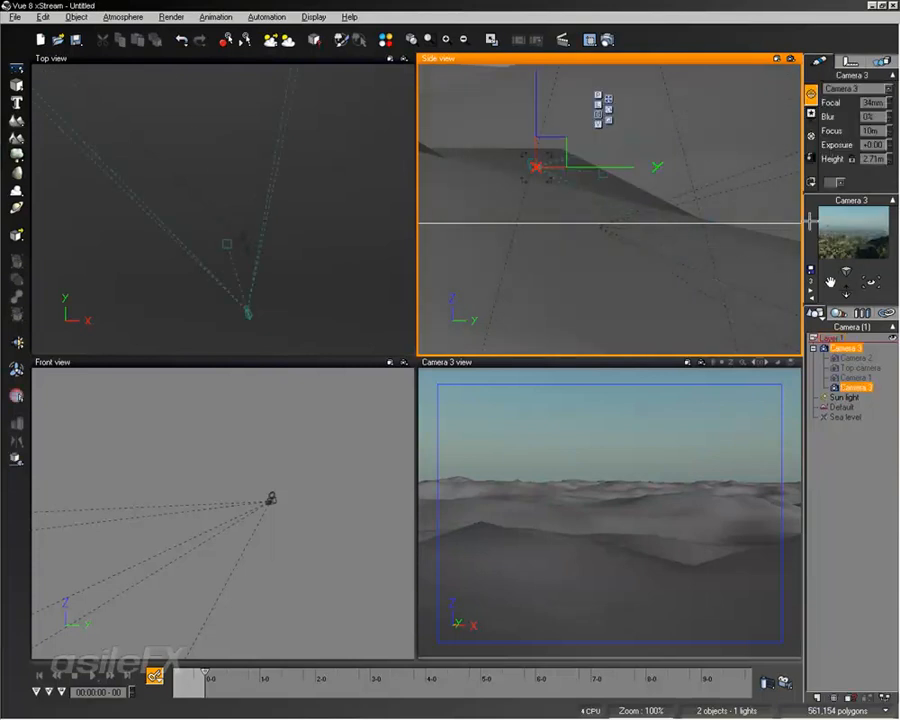
Set Camera 3's focus distance to about 15 m and try its exposure control
{"action": "mouse_move", "coordinate": [889, 130]}
{"action": "left_mouse_down"}
{"action": "mouse_move", "coordinate": [889, 151]}
{"action": "mouse_move", "coordinate": [890, 120]}
{"action": "left_mouse_up"}
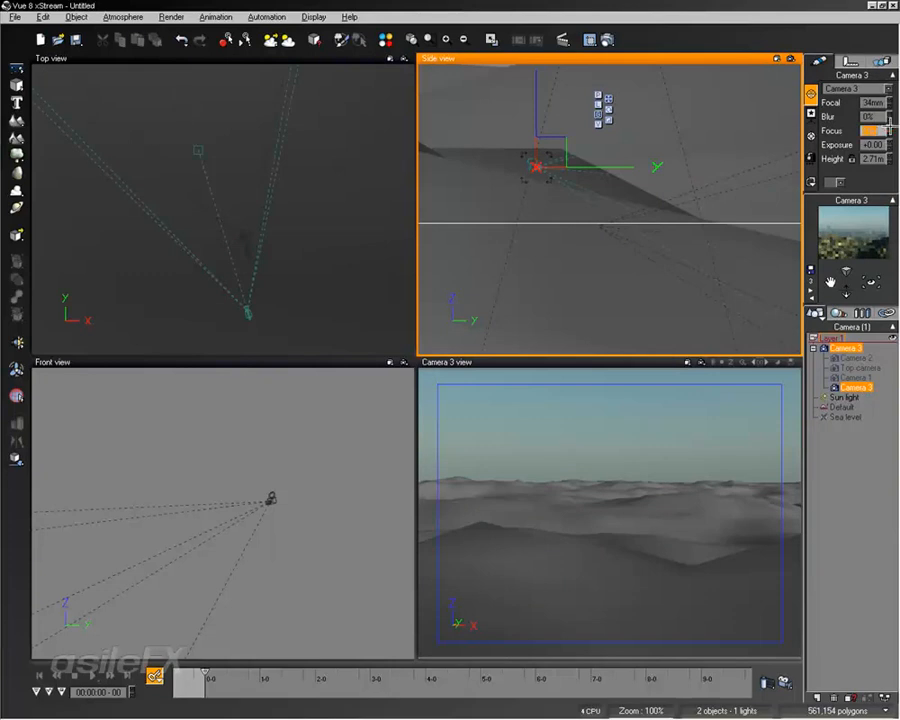
{"action": "left_click", "coordinate": [858, 460]}
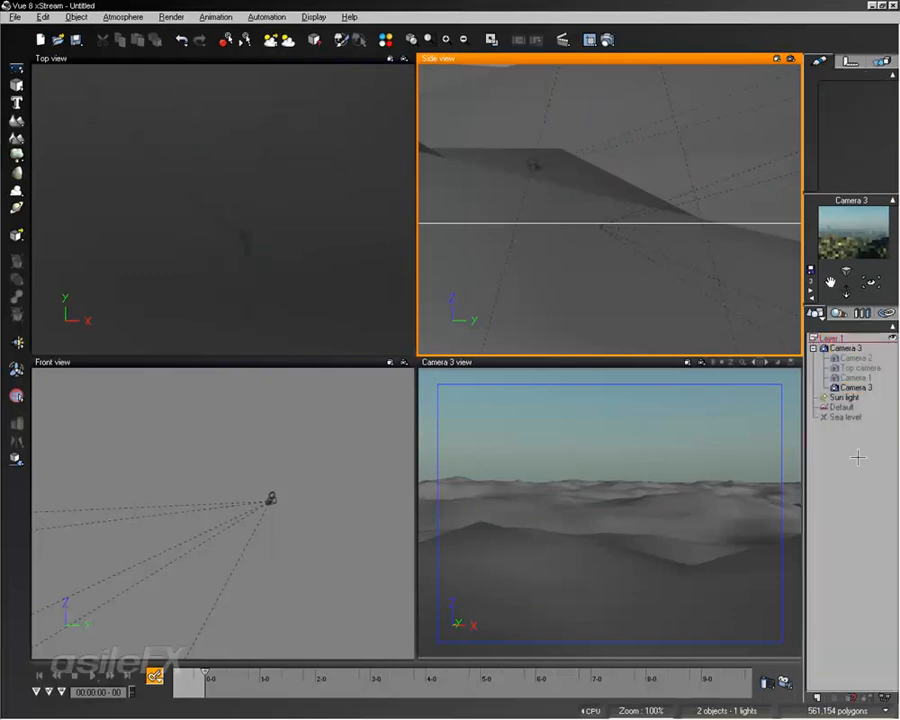
{"action": "left_click", "coordinate": [860, 387]}
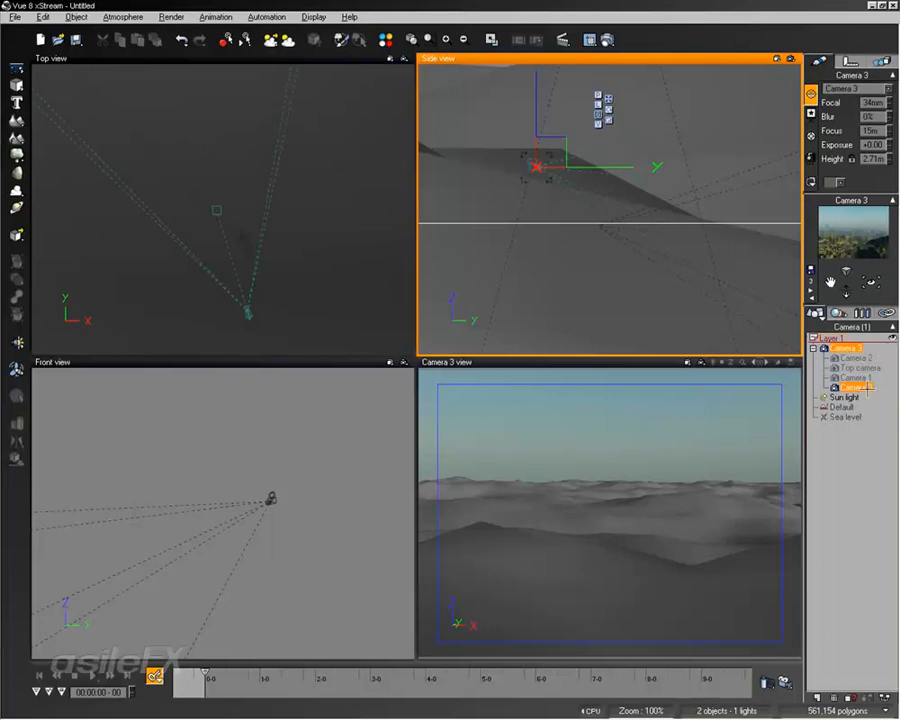
{"action": "left_click", "coordinate": [864, 386]}
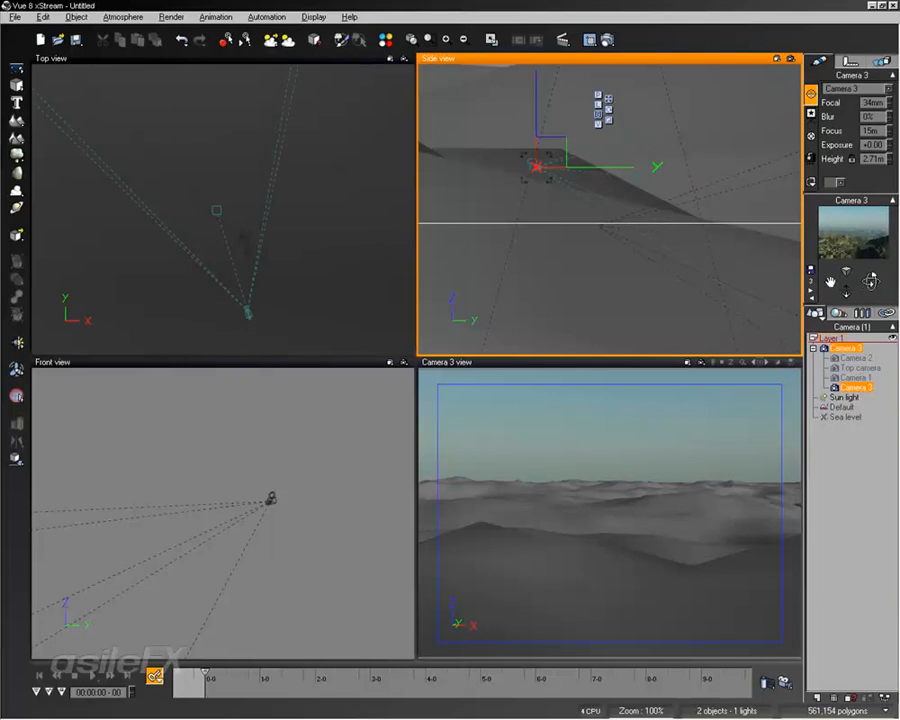
{"action": "left_click", "coordinate": [885, 145]}
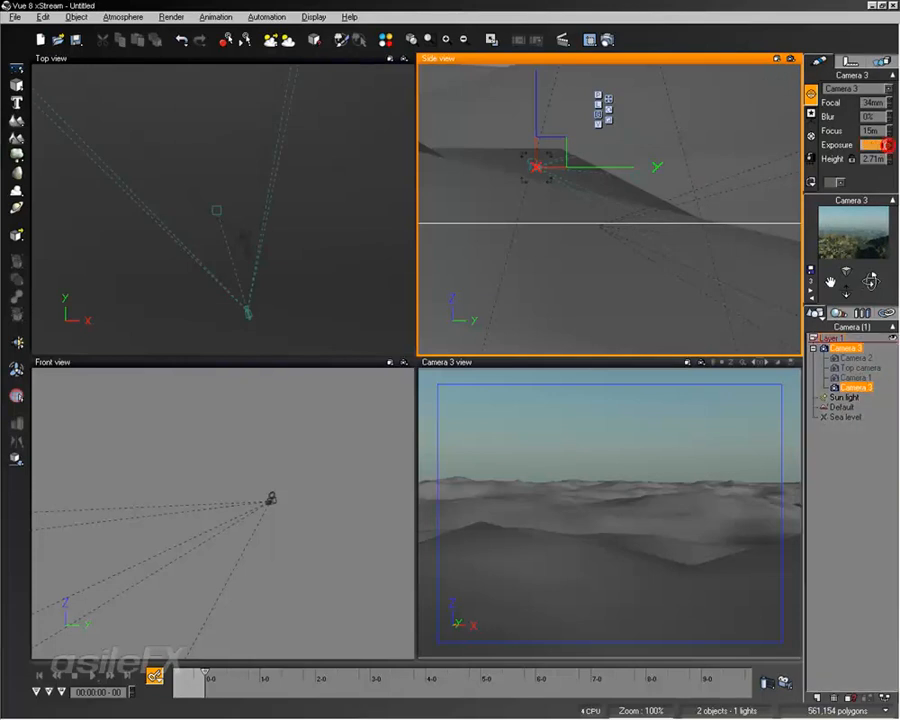
Switch back to Camera 2 and show the last render in the back of its view, leaving nothing selected
{"action": "left_click", "coordinate": [811, 288]}
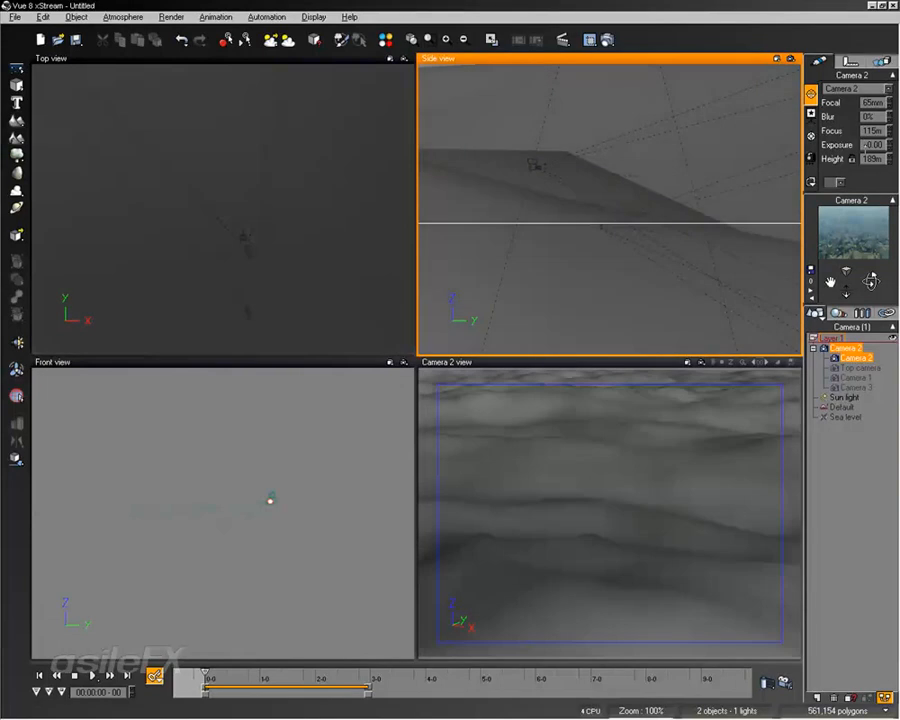
{"action": "left_click", "coordinate": [562, 362]}
{"action": "left_click", "coordinate": [686, 362]}
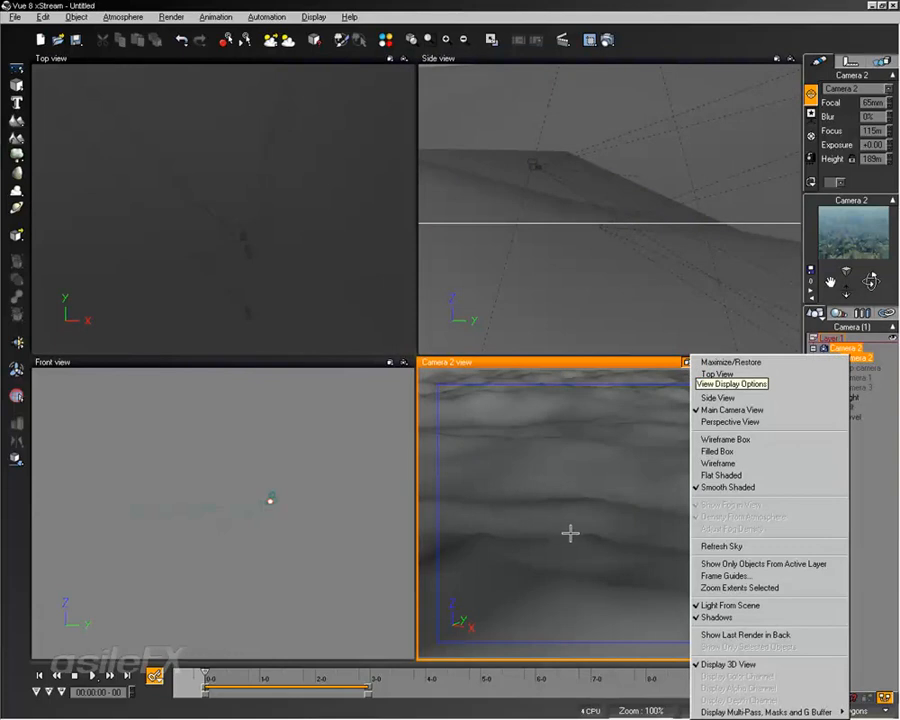
{"action": "left_click", "coordinate": [747, 634]}
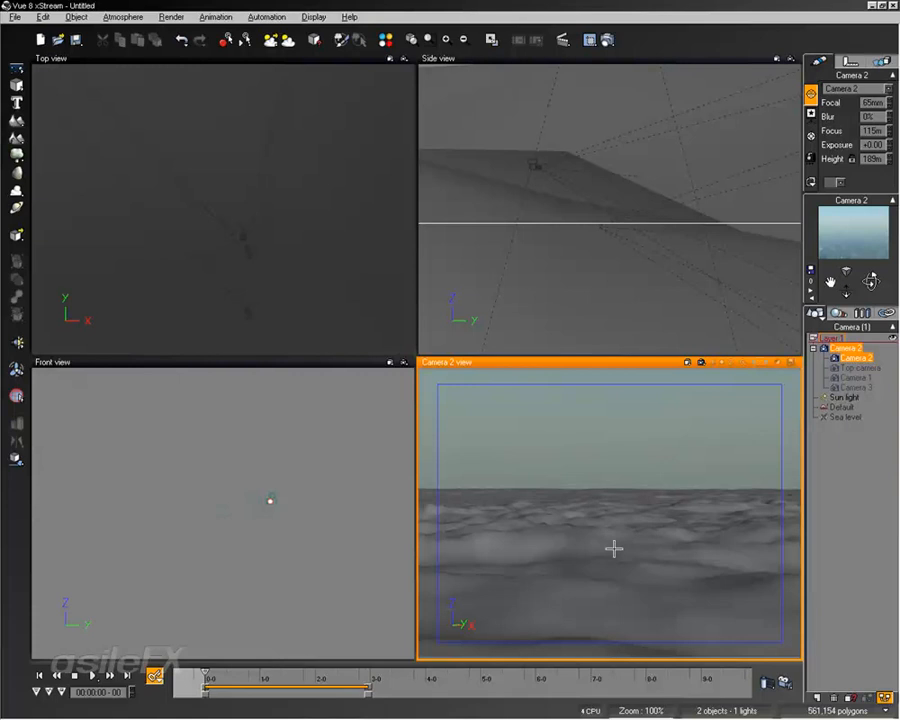
{"action": "left_click", "coordinate": [614, 548]}
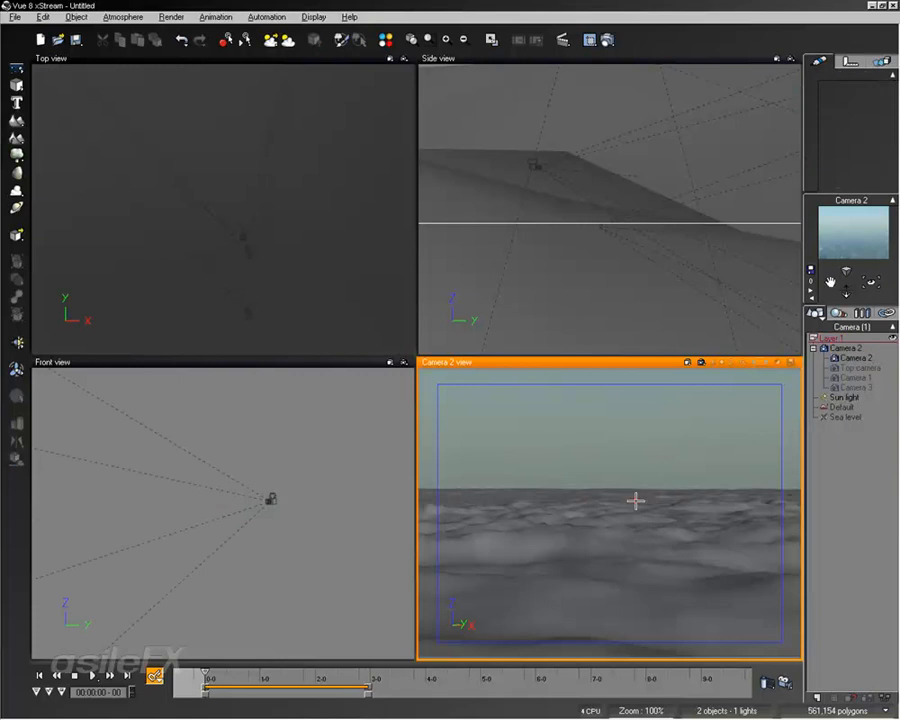